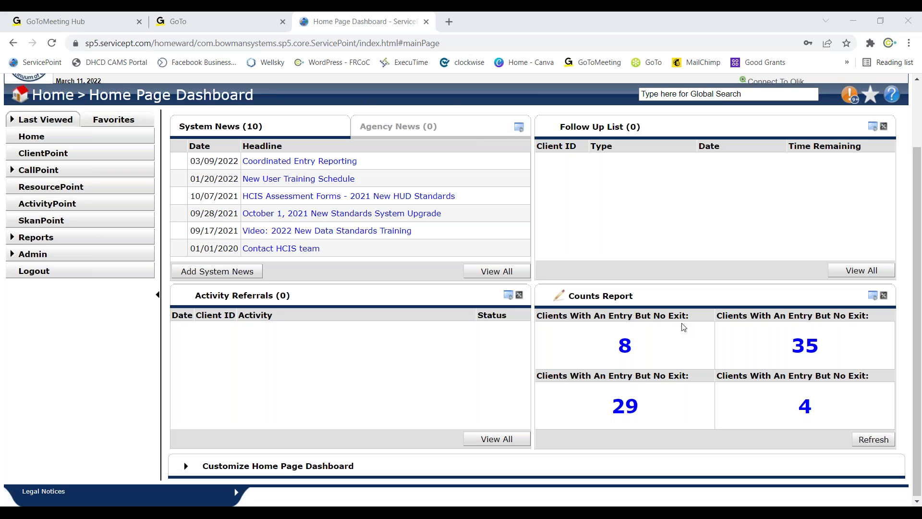
# View the client details behind the top-left figure of the Counts Report and close them.
pyautogui.click(624, 346)
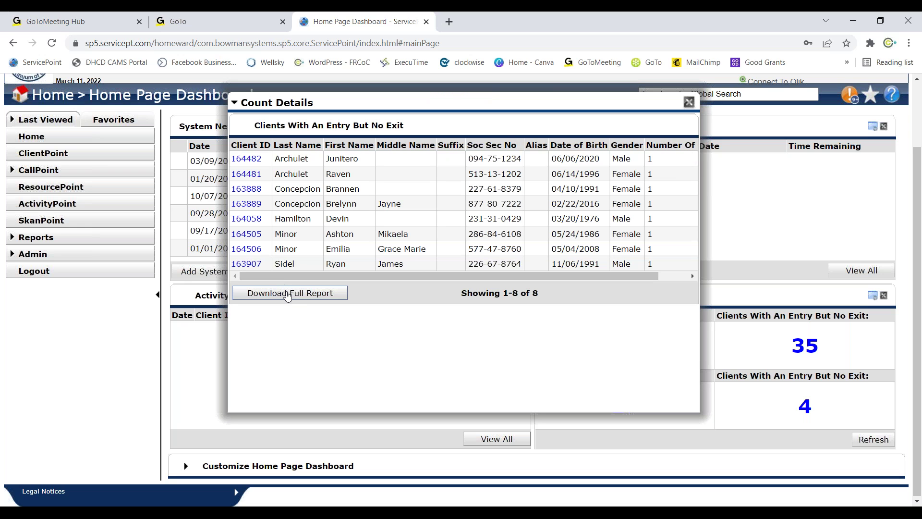
pyautogui.click(689, 103)
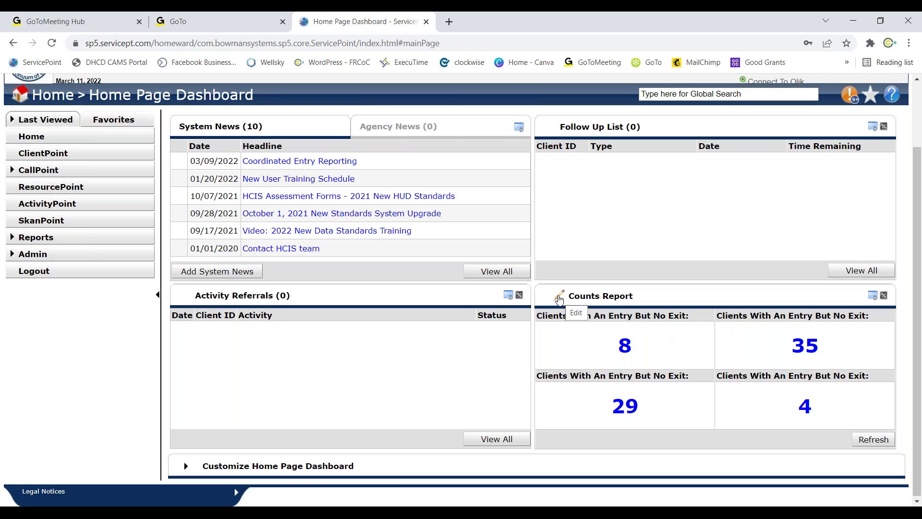
# Open the Counts Report dashlet for editing and review the report settings of its Top-Left, Top-Right and Bottom-Left sections.
pyautogui.click(559, 298)
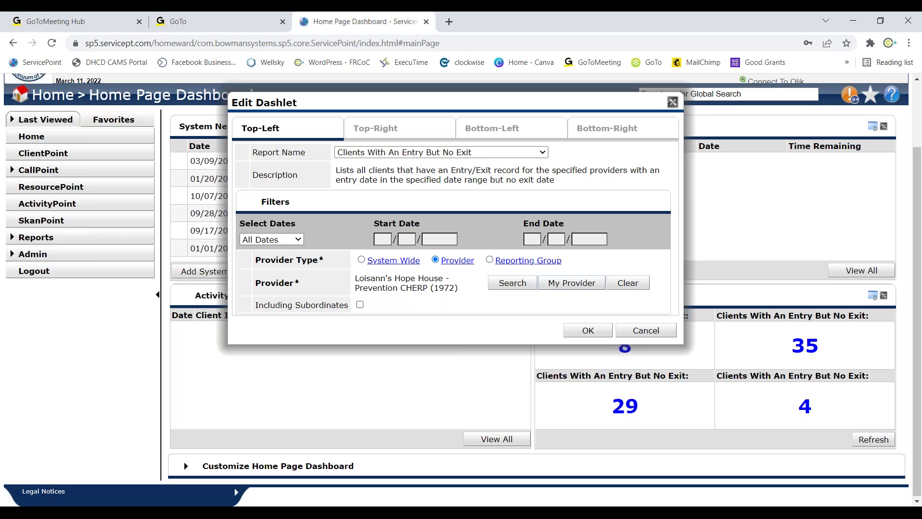
pyautogui.click(378, 134)
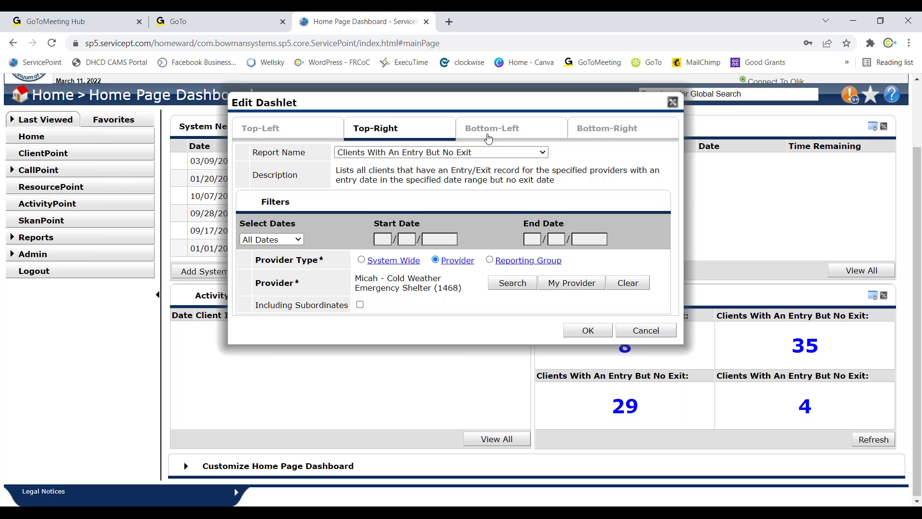
pyautogui.click(488, 135)
pyautogui.moveTo(531, 109); pyautogui.dragTo(329, 90)
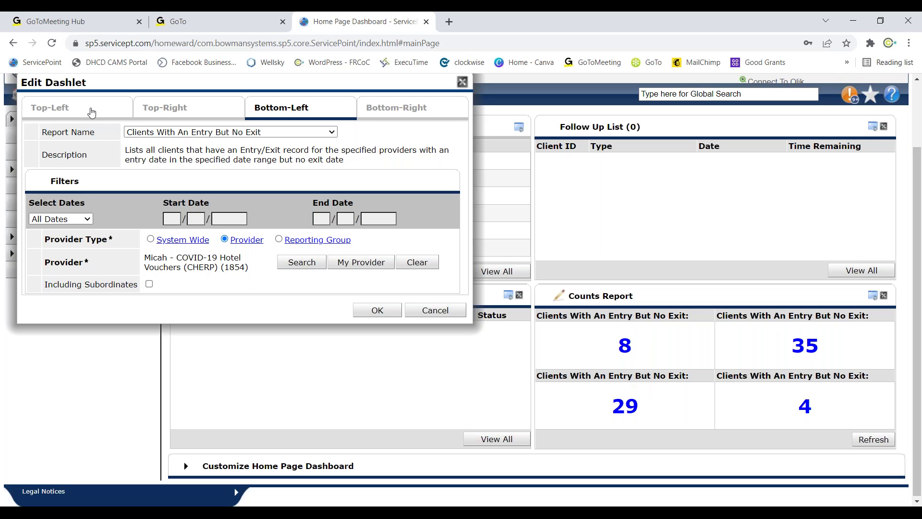
pyautogui.click(91, 112)
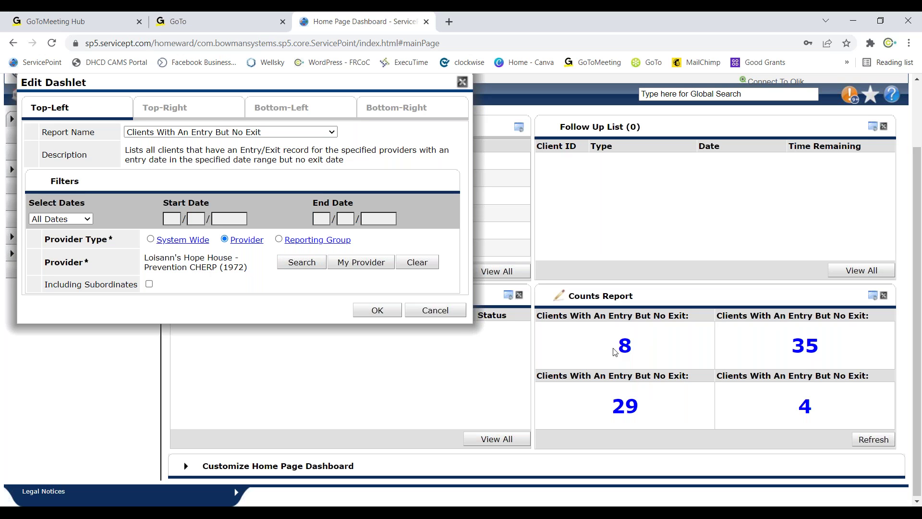
pyautogui.click(179, 110)
pyautogui.click(268, 110)
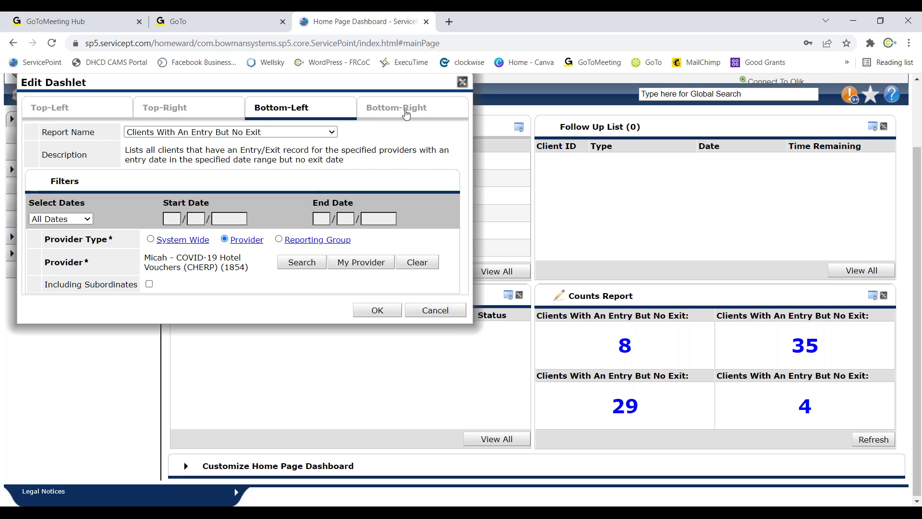
pyautogui.click(85, 116)
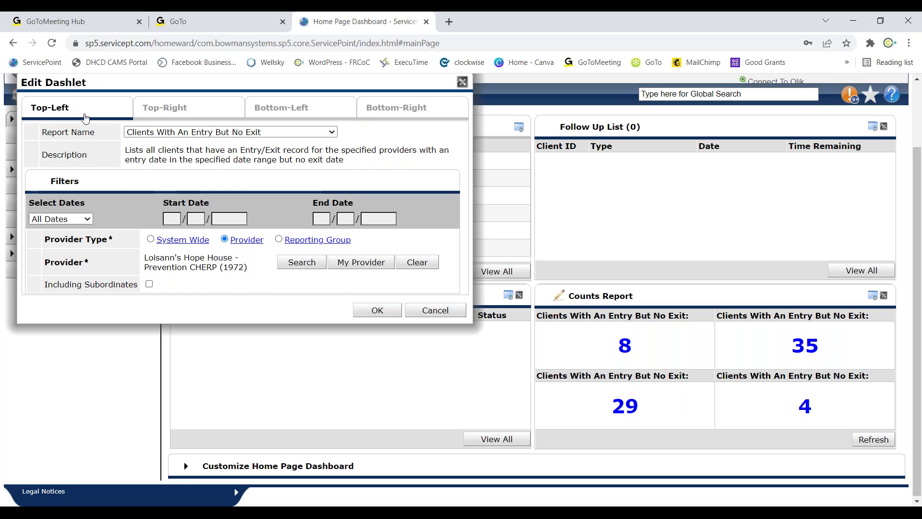
# Choose the Clients With An Entry But No Exit report for the dashlet's Top-Left section with the date filter All Dates.
pyautogui.click(149, 132)
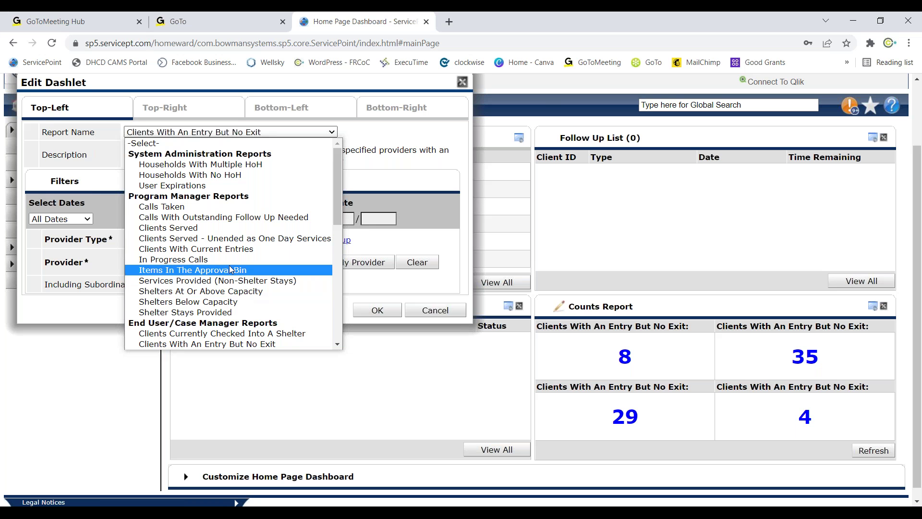
pyautogui.scroll(-8, 234, 256)
pyautogui.scroll(4, 234, 256)
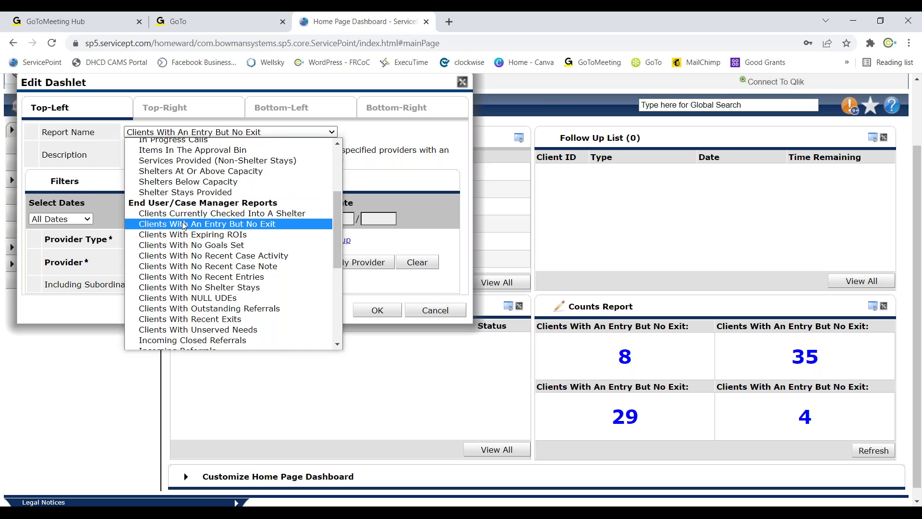
pyautogui.click(298, 226)
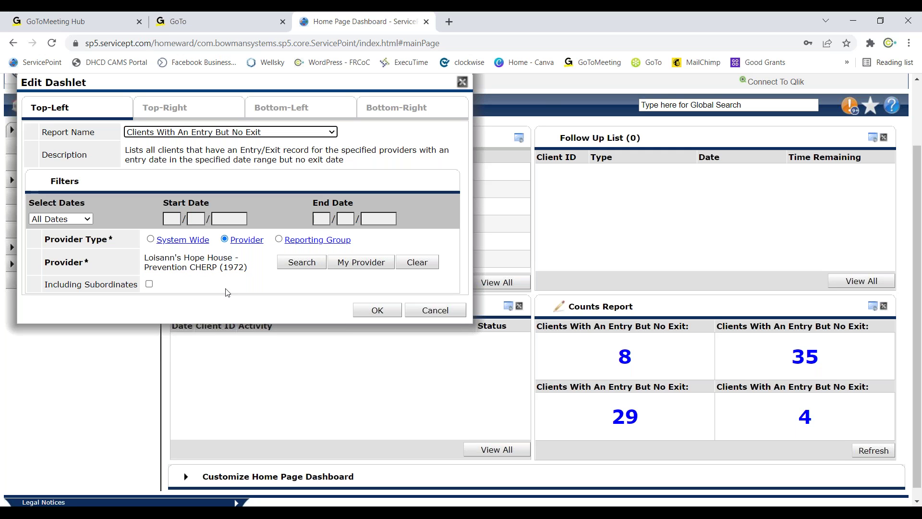
pyautogui.click(87, 221)
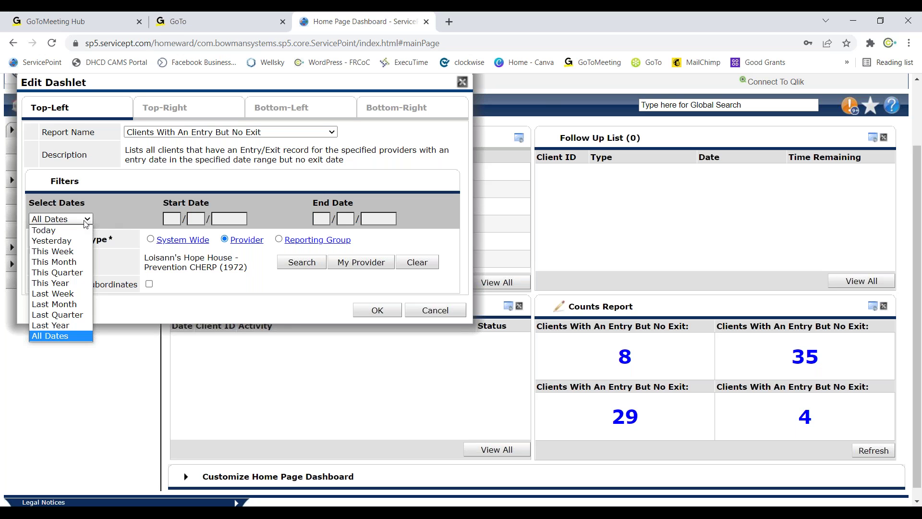
pyautogui.click(72, 336)
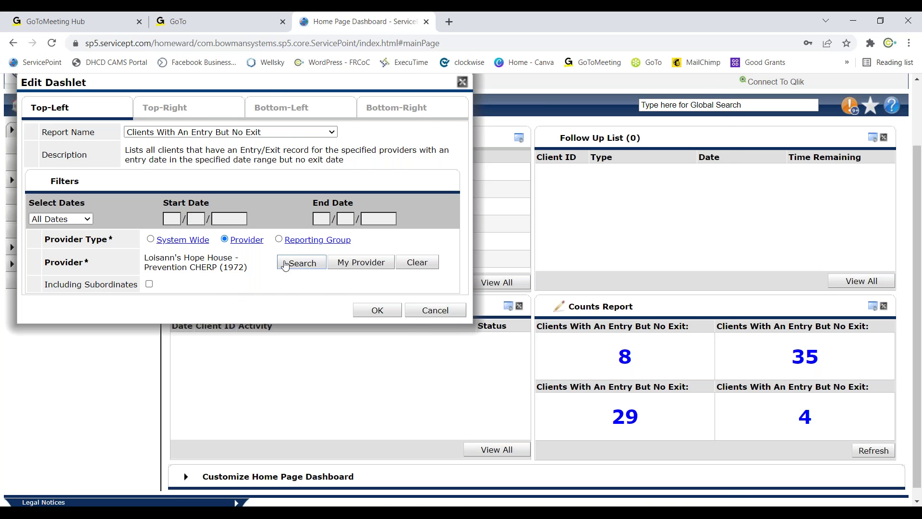
# Browse the provider search list for the Top-Left section and exit it without choosing a provider.
pyautogui.click(303, 262)
pyautogui.scroll(-3, 314, 361)
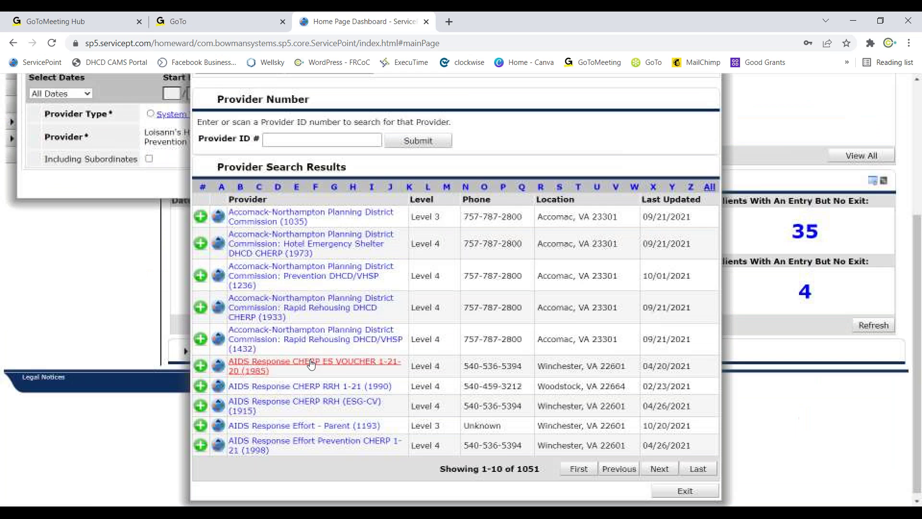
pyautogui.click(288, 364)
pyautogui.click(272, 335)
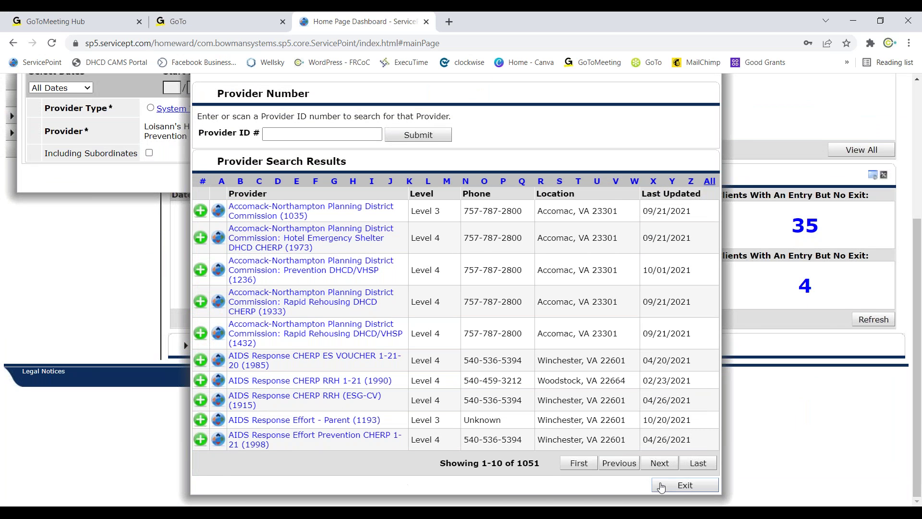
pyautogui.click(685, 485)
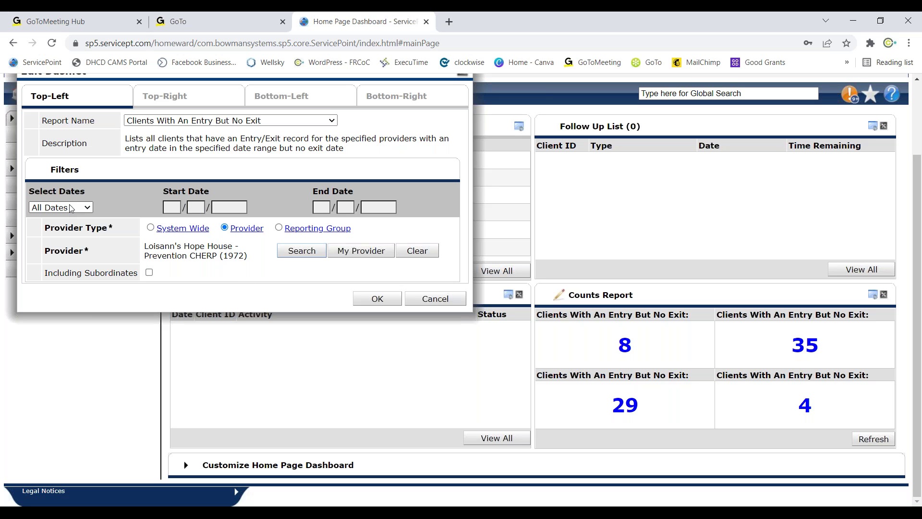
pyautogui.scroll(2, 94, 283)
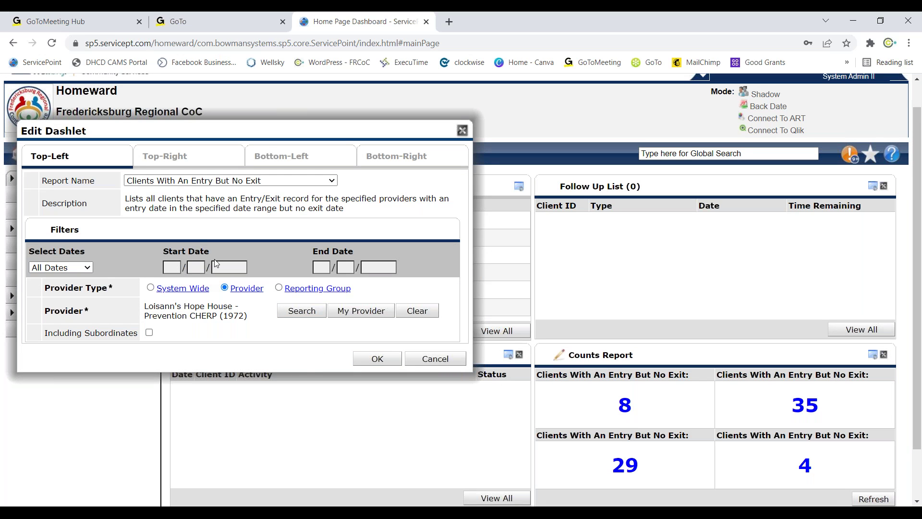
# Try the My Clients With An Entry But No Exit report in the Top-Right section, apply it, and undo the dashboard changes.
pyautogui.click(180, 161)
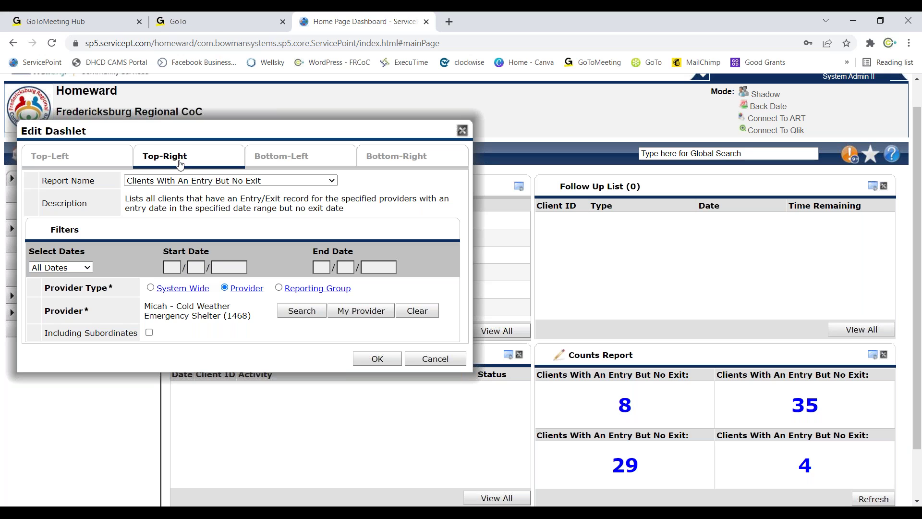
pyautogui.click(245, 181)
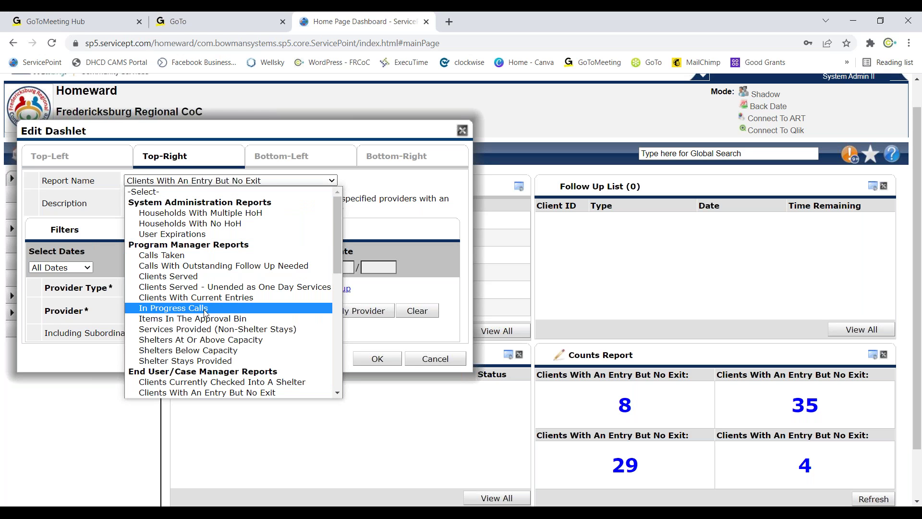
pyautogui.scroll(-8, 292, 333)
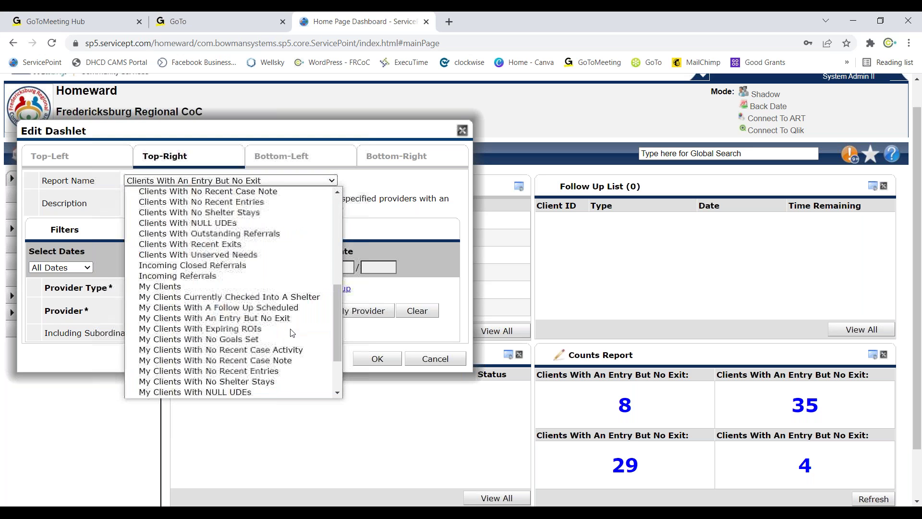
pyautogui.click(306, 247)
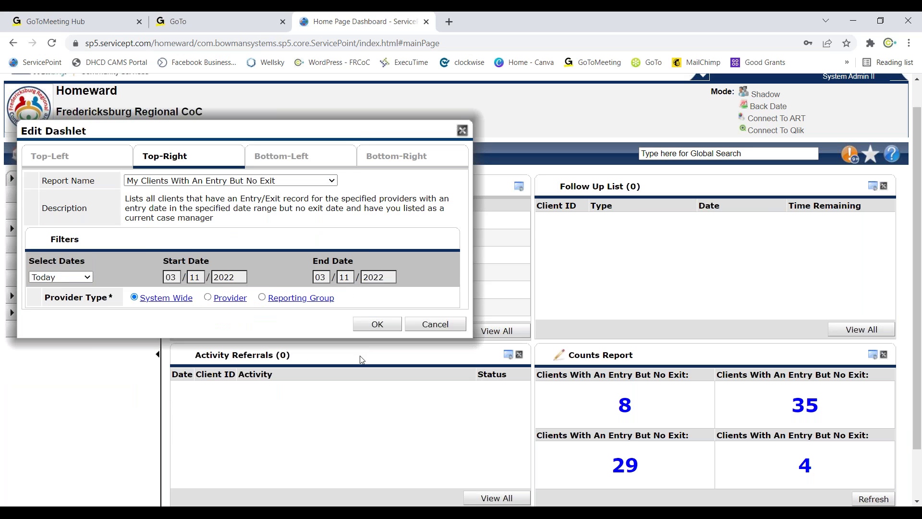
pyautogui.click(372, 323)
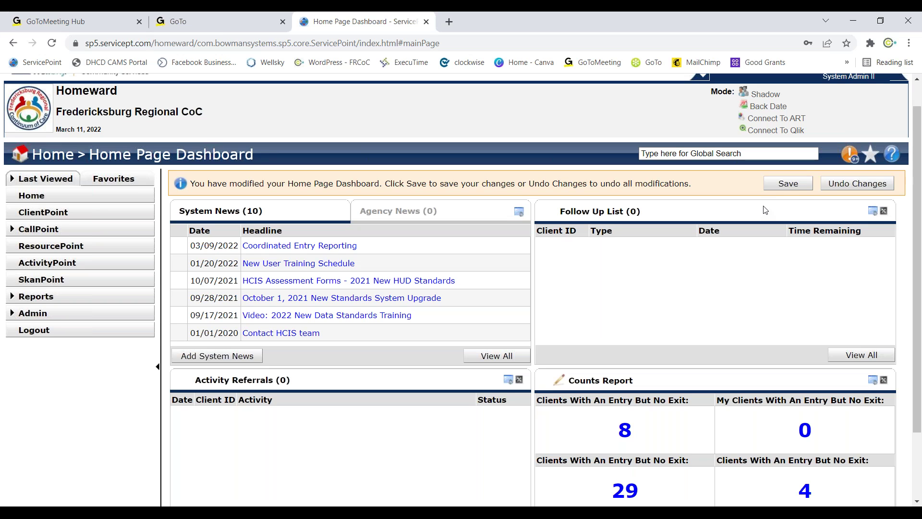
pyautogui.click(858, 183)
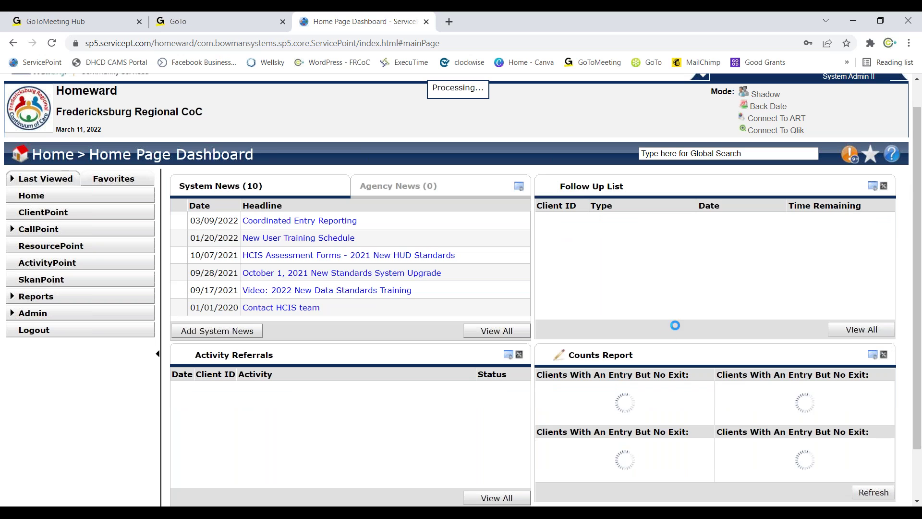
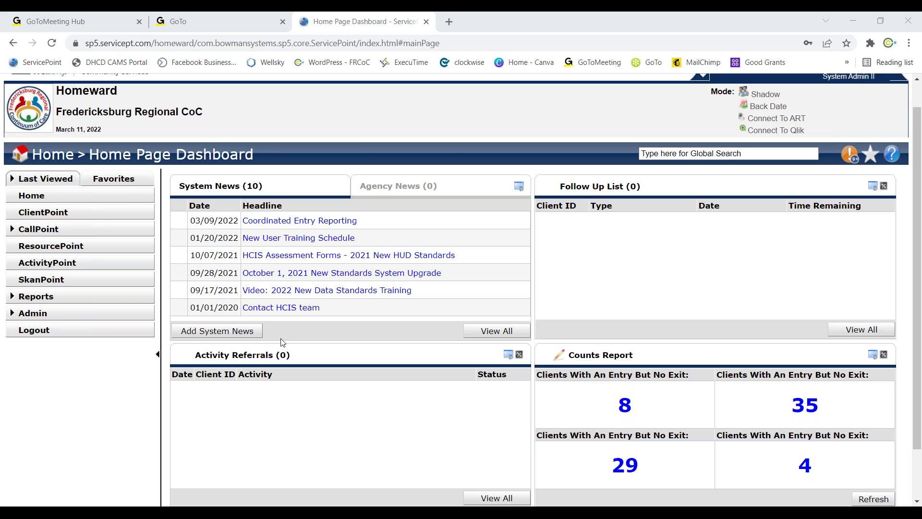
# Go to the report dashboard and open the CoC-APR provider report.
pyautogui.click(12, 297)
pyautogui.scroll(-3, 118, 334)
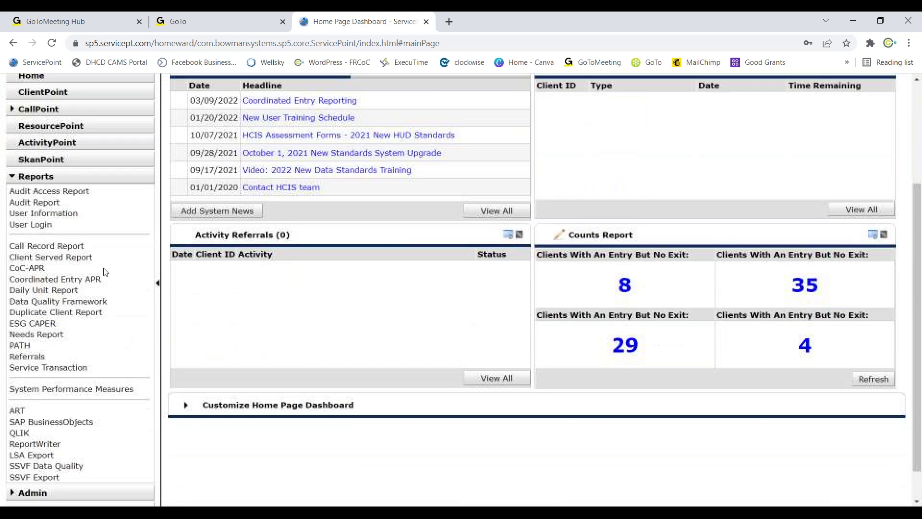
pyautogui.click(120, 389)
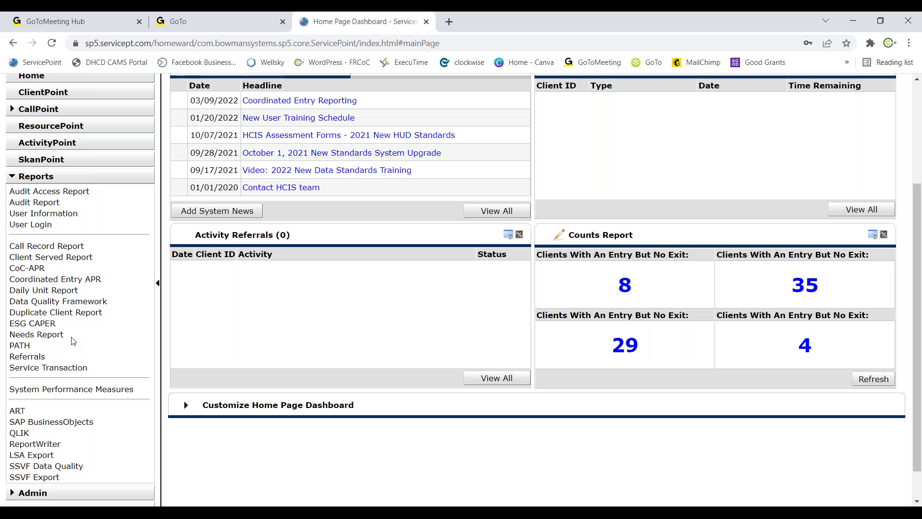
pyautogui.click(100, 178)
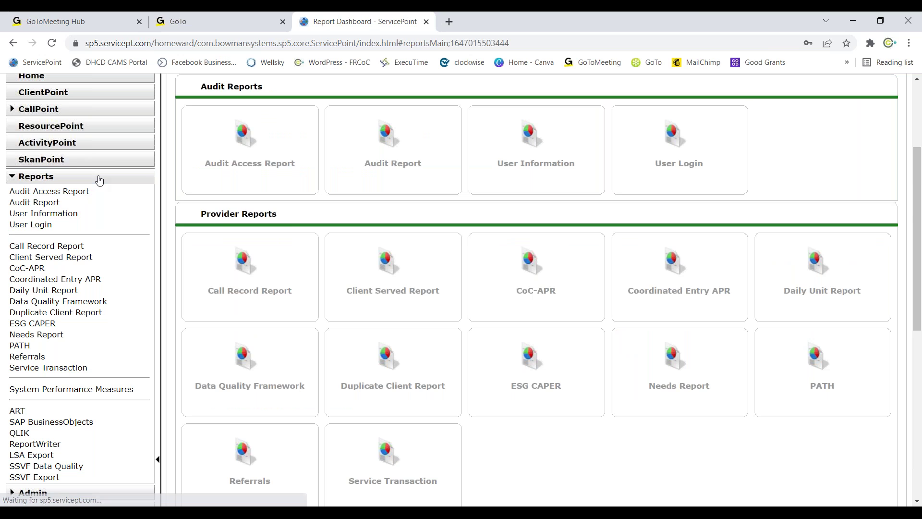
pyautogui.scroll(-2, 258, 225)
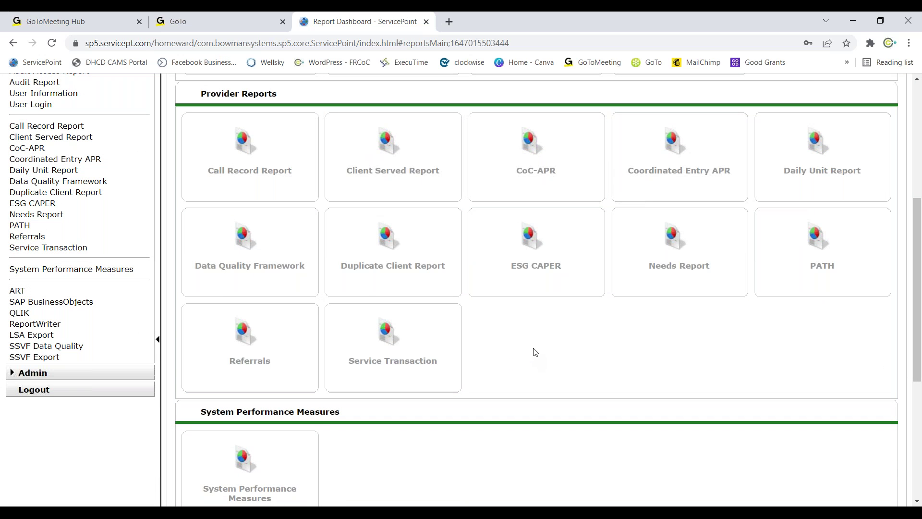
pyautogui.click(585, 188)
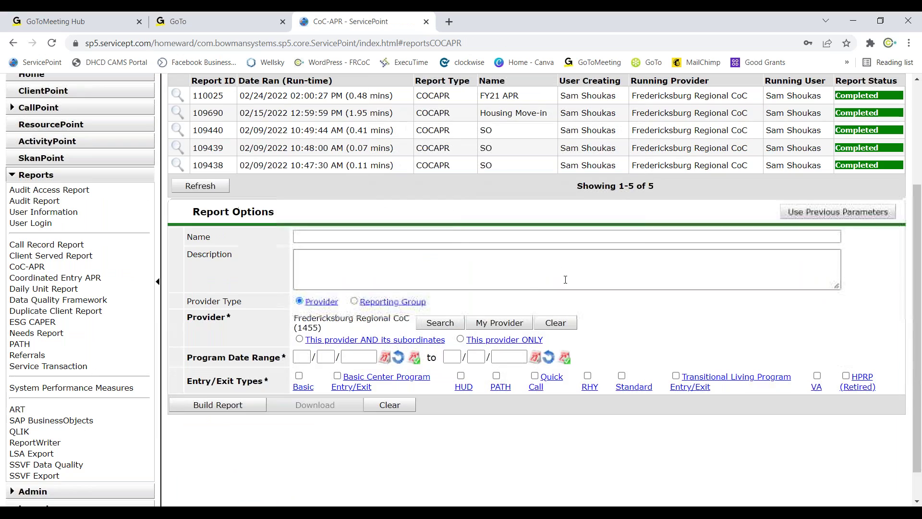
# Name the new CoC-APR report "VA-514 FY21" in its report options.
pyautogui.scroll(-2, 490, 335)
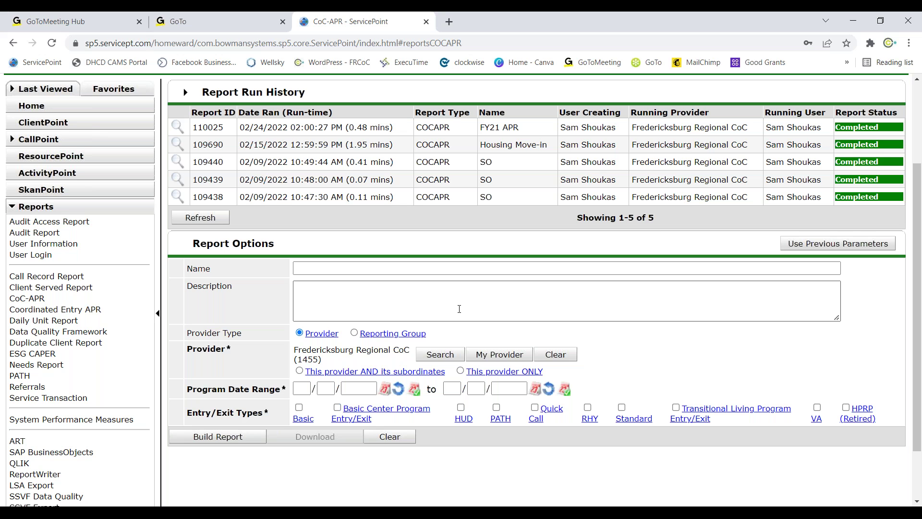
pyautogui.click(403, 267)
pyautogui.click(406, 269)
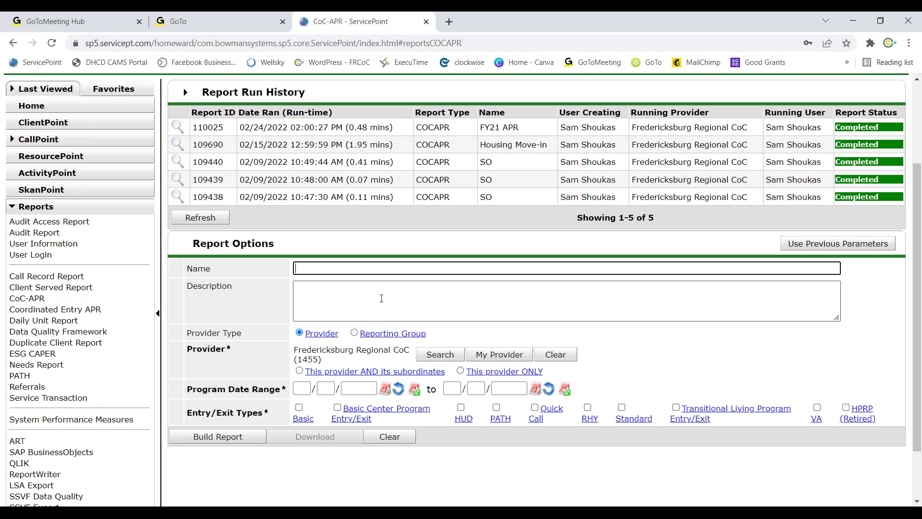
pyautogui.write('VA-514 FY21')
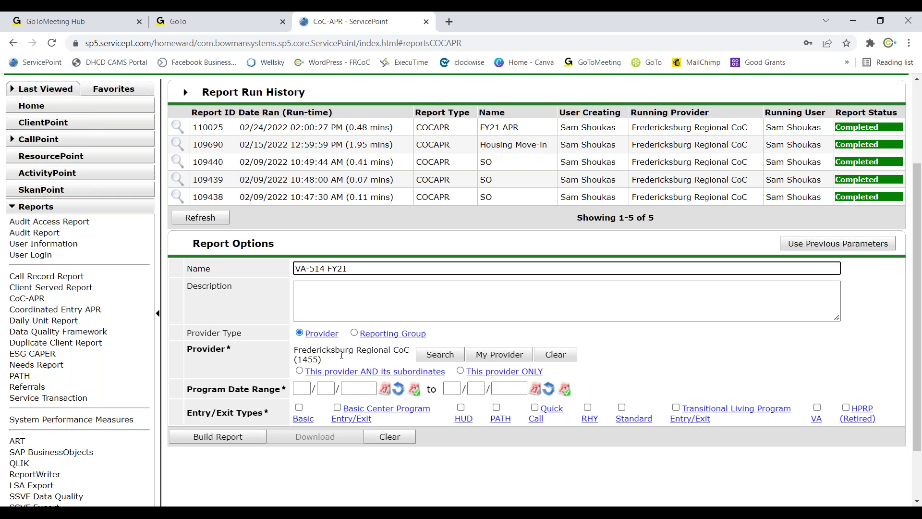
# Look at the provider search, close it without a choice, and set the report's provider type to Reporting Group.
pyautogui.click(437, 354)
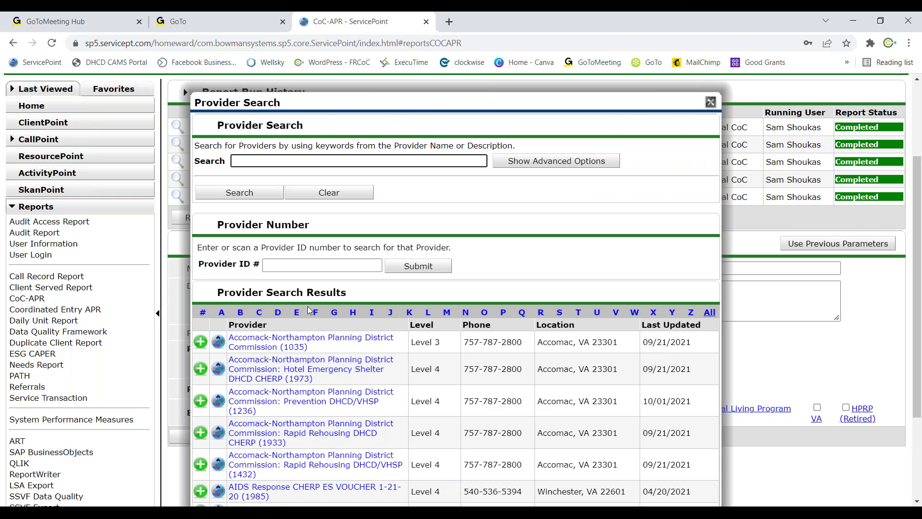
pyautogui.click(710, 102)
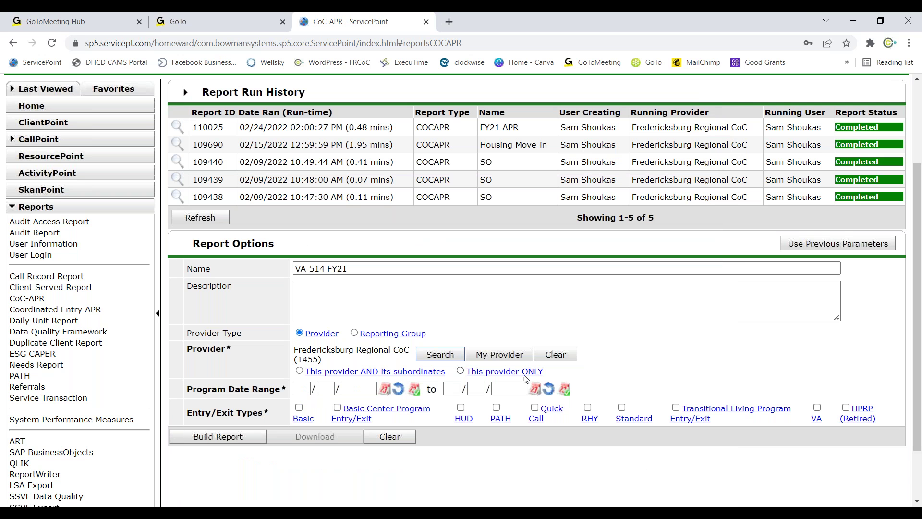
pyautogui.click(354, 334)
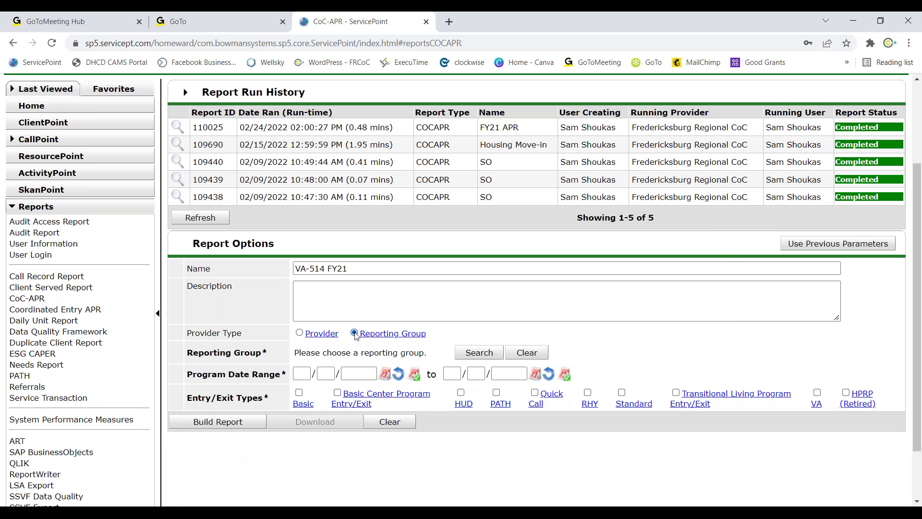
# Search the reporting groups for "frcoc" and choose FRCoC Continuum Projects as the report's reporting group.
pyautogui.scroll(-2, 354, 317)
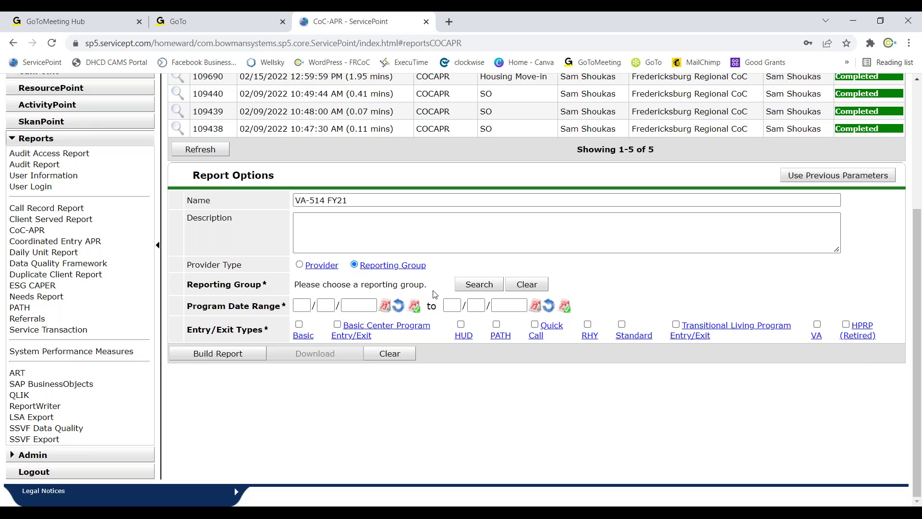
pyautogui.click(471, 291)
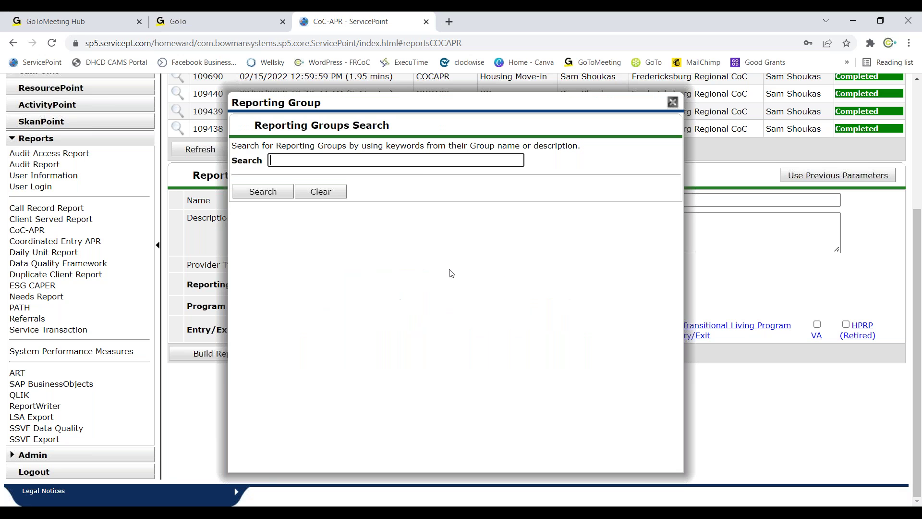
pyautogui.write('fro')
pyautogui.write('oc')
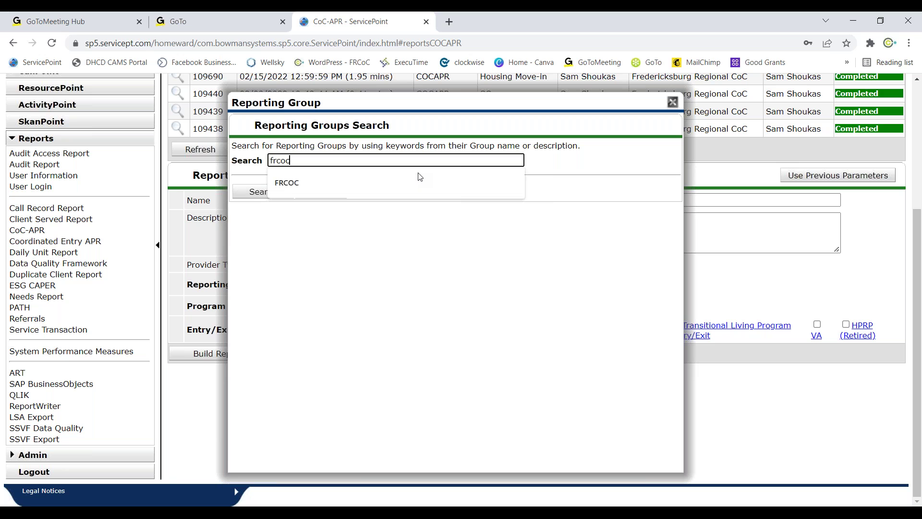
pyautogui.press('Return')
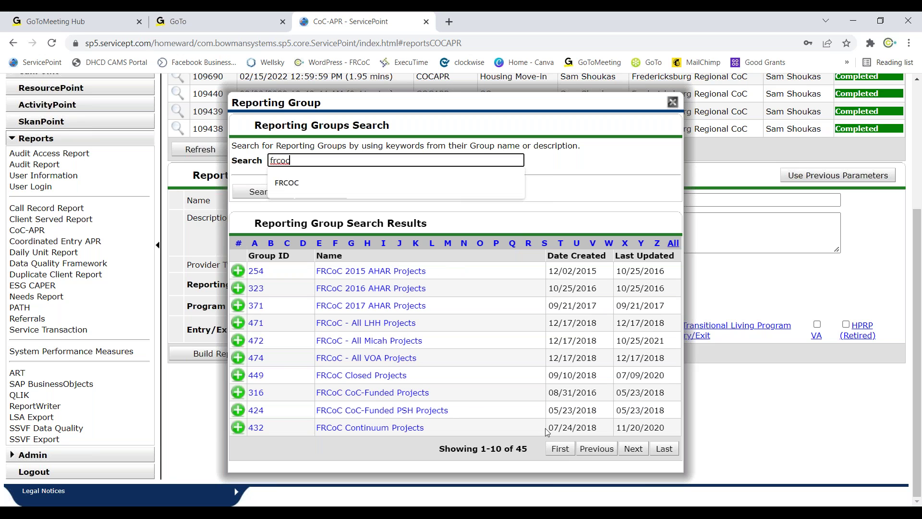
pyautogui.click(640, 452)
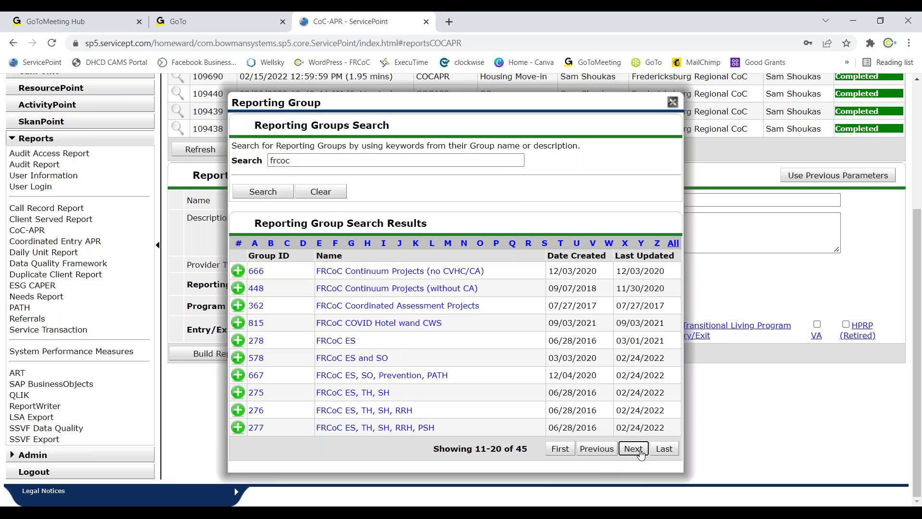
pyautogui.click(598, 449)
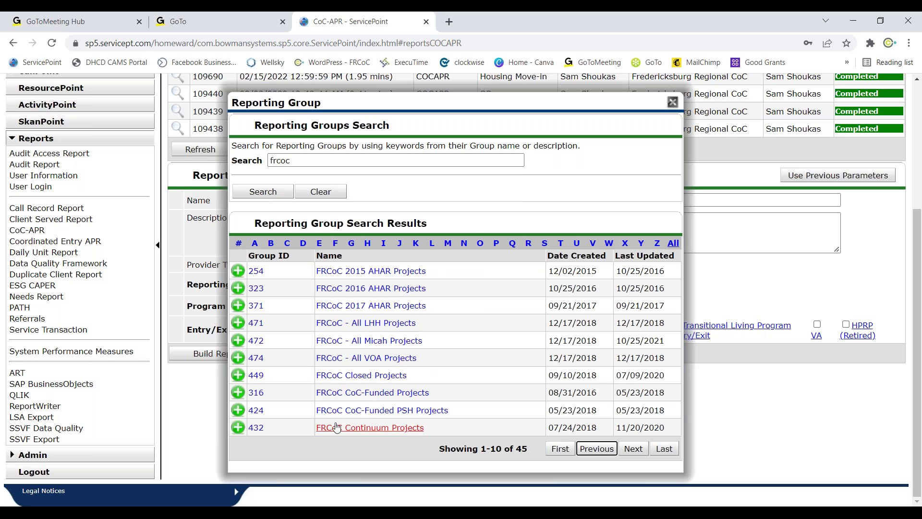
pyautogui.click(238, 428)
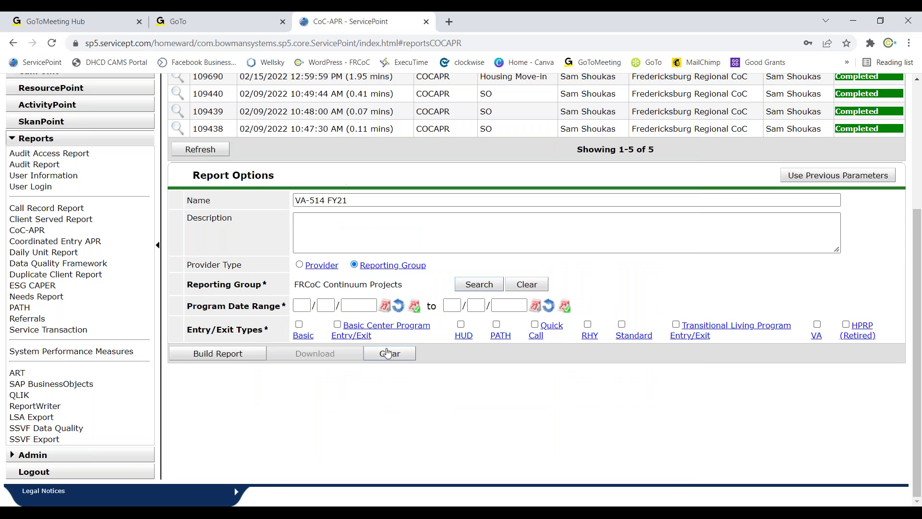
# Set the program date range from 07/01/2020 to 06/30/2021.
pyautogui.click(301, 305)
pyautogui.write('07/01/2020')
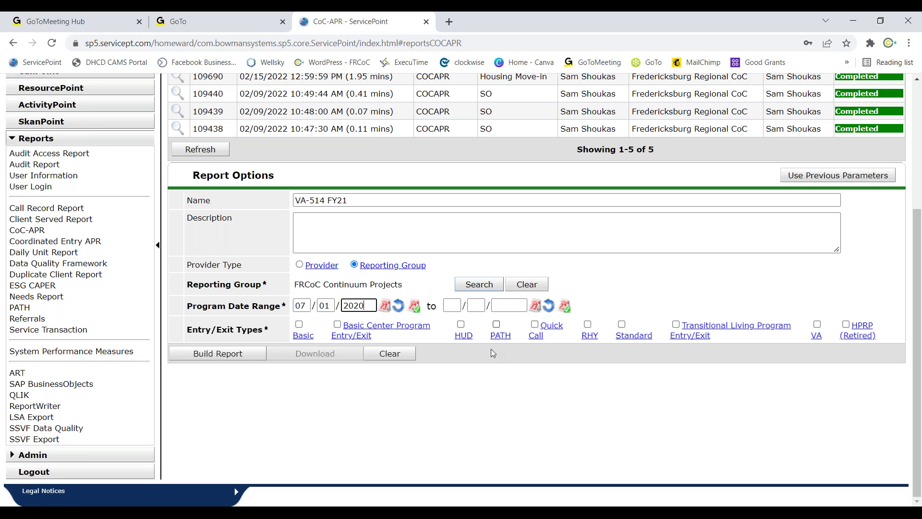
pyautogui.click(453, 306)
pyautogui.write('063020')
pyautogui.write('24')
pyautogui.write('1')
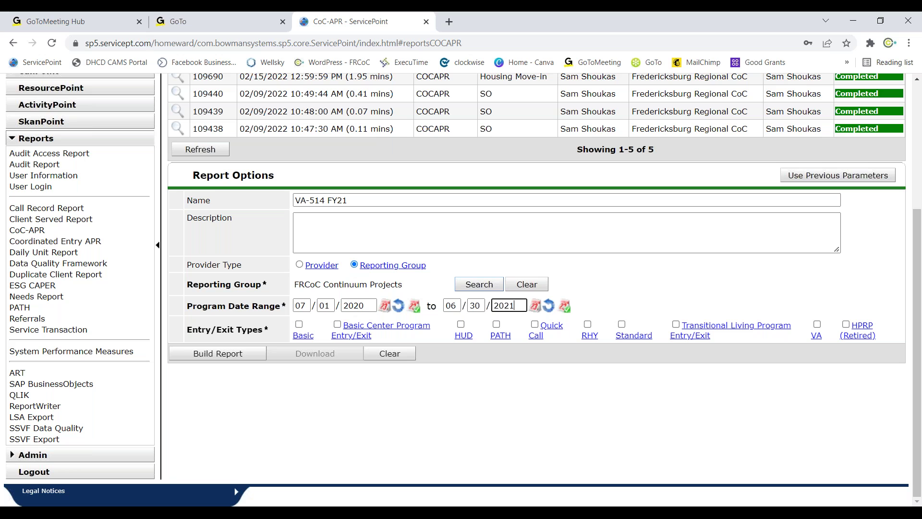
# Include the HUD, VA and PATH entry/exit types and build the report.
pyautogui.click(461, 325)
pyautogui.click(816, 324)
pyautogui.click(496, 324)
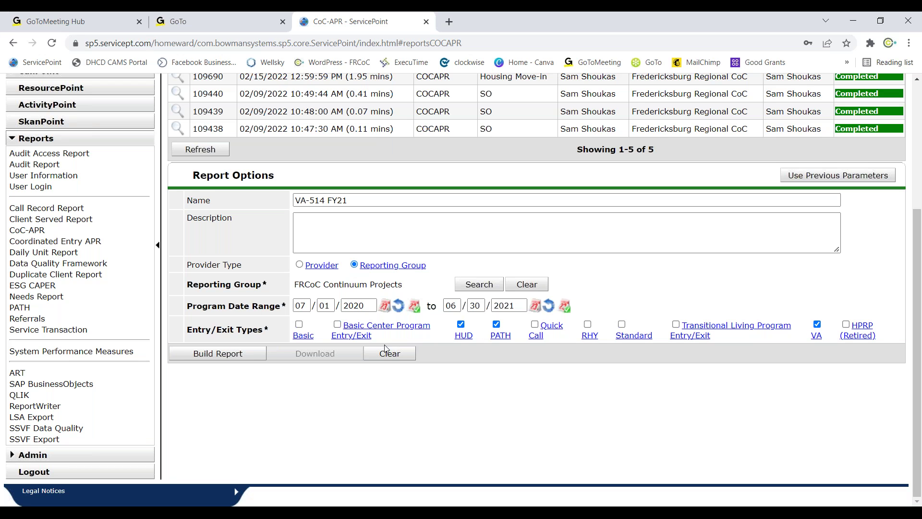
pyautogui.click(235, 353)
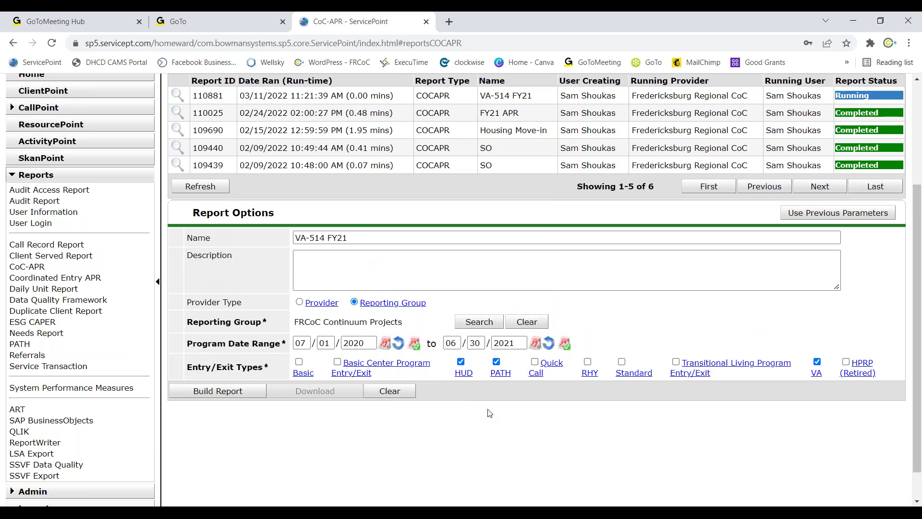
# Refresh the report run history and reopen the CoC-APR page to update the run status.
pyautogui.scroll(3, 314, 245)
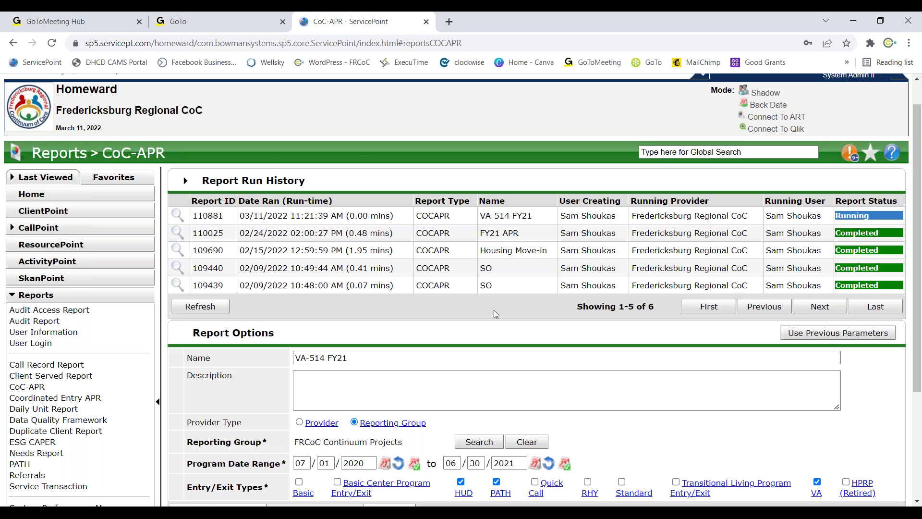
pyautogui.scroll(-1, 423, 327)
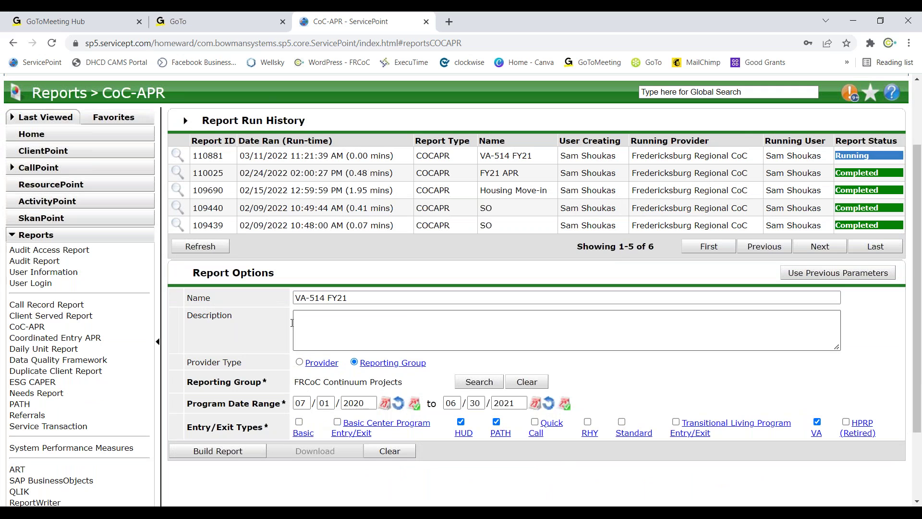
pyautogui.click(219, 247)
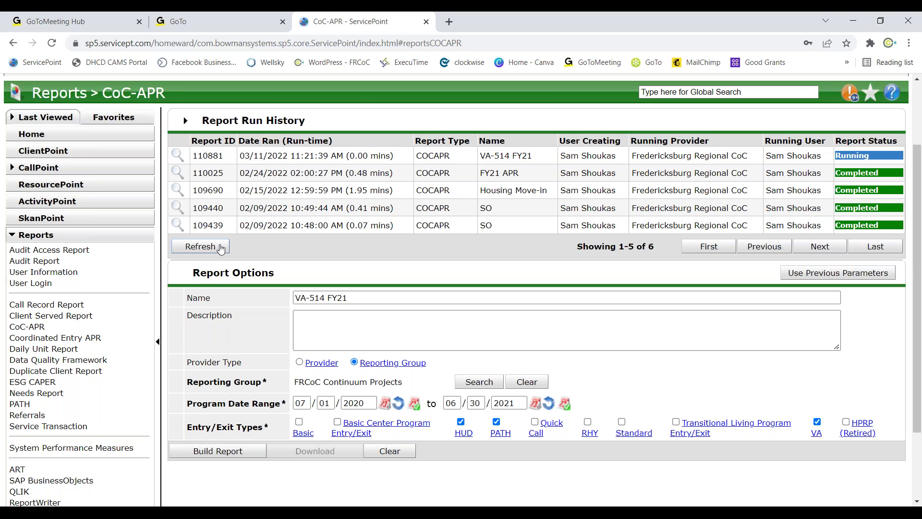
pyautogui.click(220, 247)
pyautogui.scroll(-1, 297, 240)
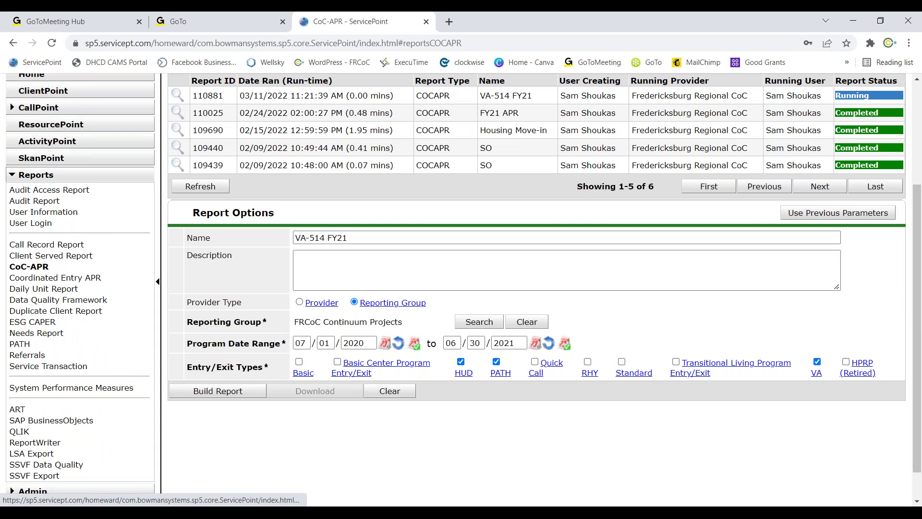
pyautogui.click(42, 278)
pyautogui.click(39, 267)
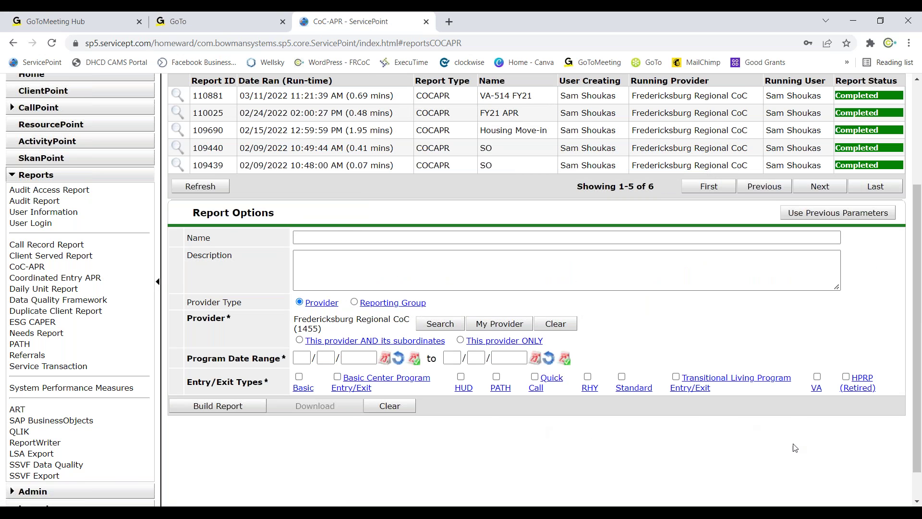
# Reuse the previous report parameters and open the results of the VA-514 FY21 run.
pyautogui.click(839, 213)
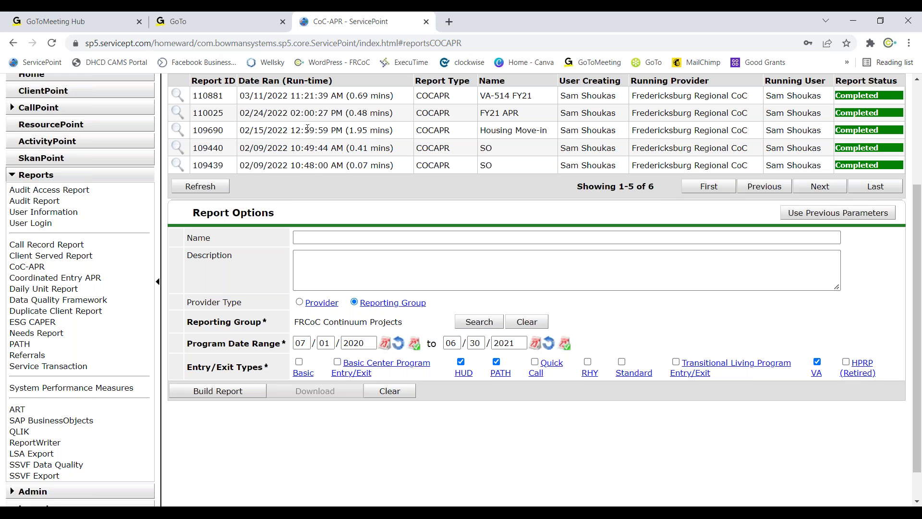
pyautogui.scroll(2, 308, 137)
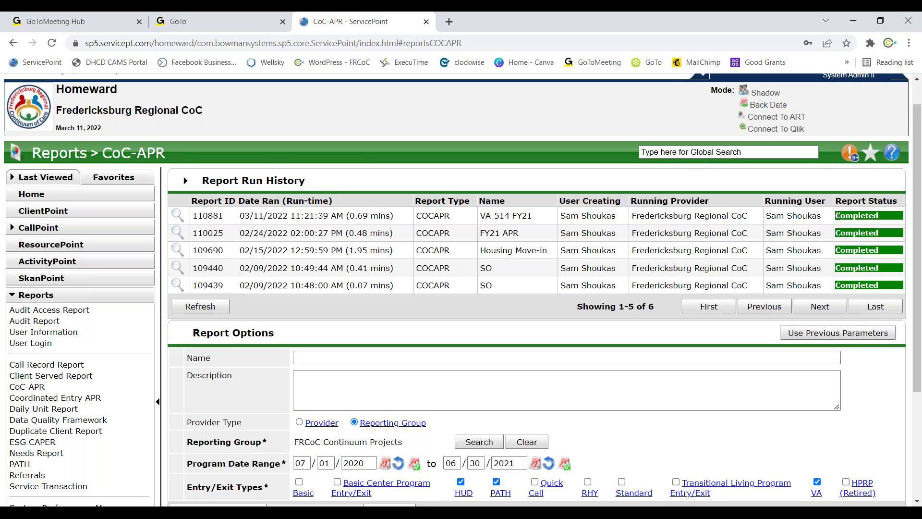
pyautogui.click(177, 215)
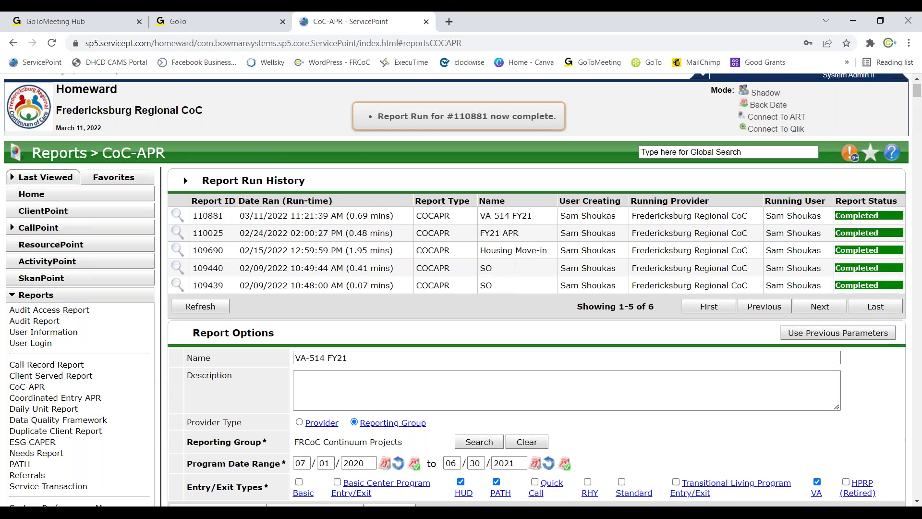
# Look through the 4a Project Identifiers in HMIS table and go to its second page.
pyautogui.scroll(-12, 532, 258)
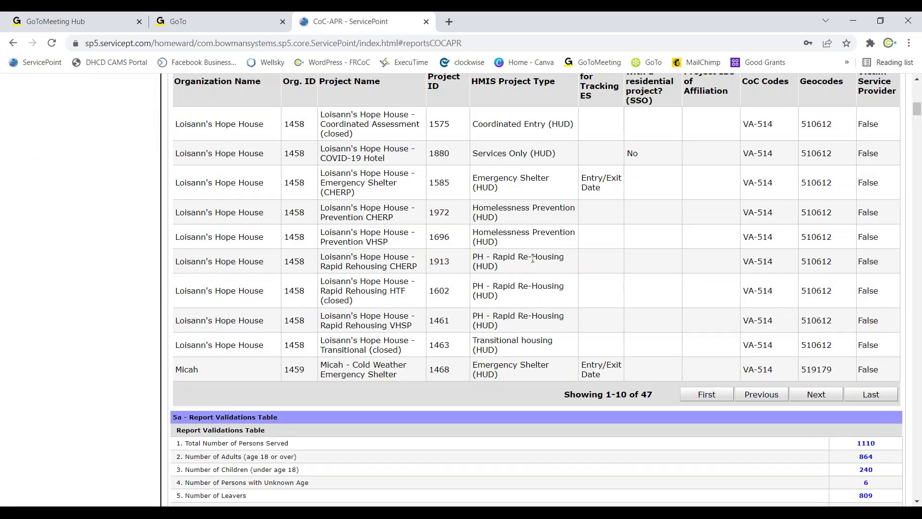
pyautogui.scroll(3, 531, 258)
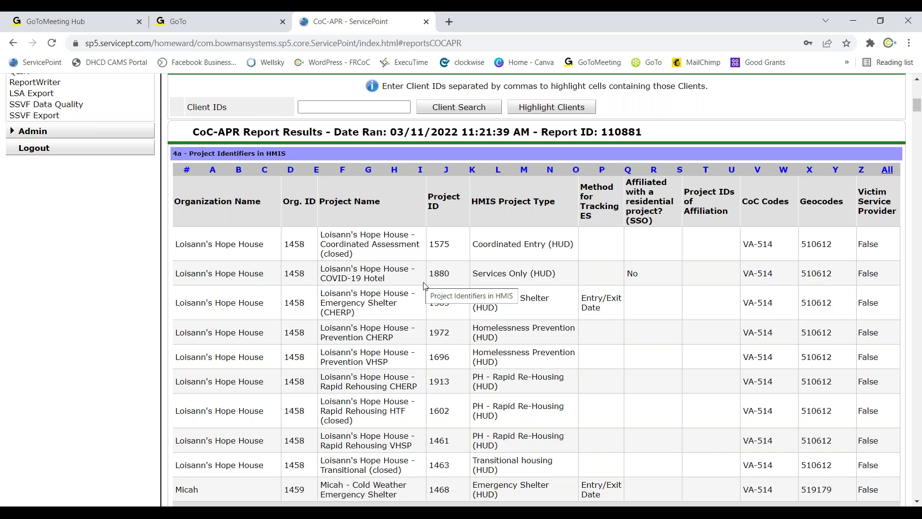
pyautogui.scroll(-1, 417, 279)
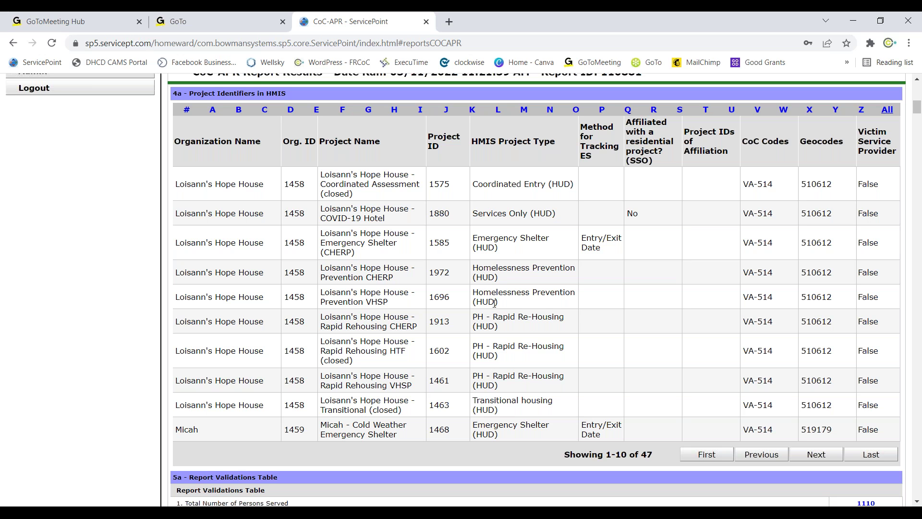
pyautogui.click(813, 455)
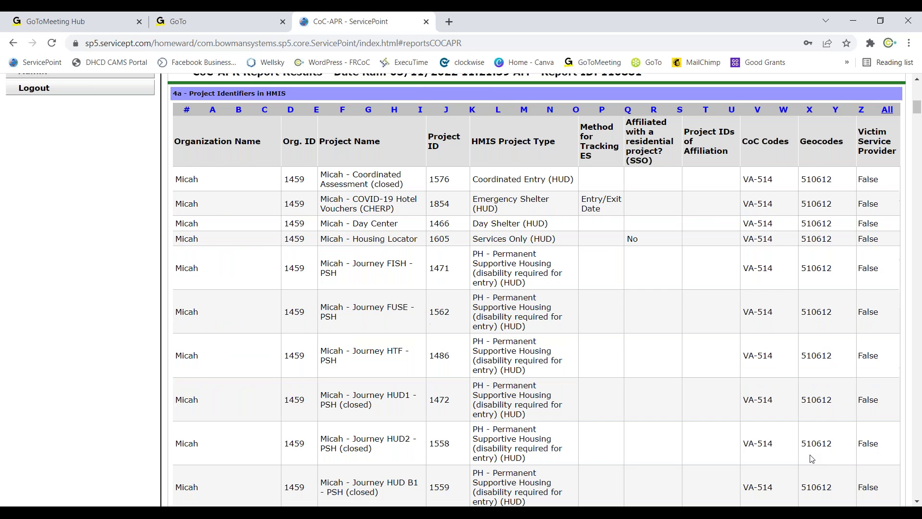
# View the list of clients counted as persons with unknown age in the 5a Report Validations Table, and close it.
pyautogui.scroll(-6, 453, 345)
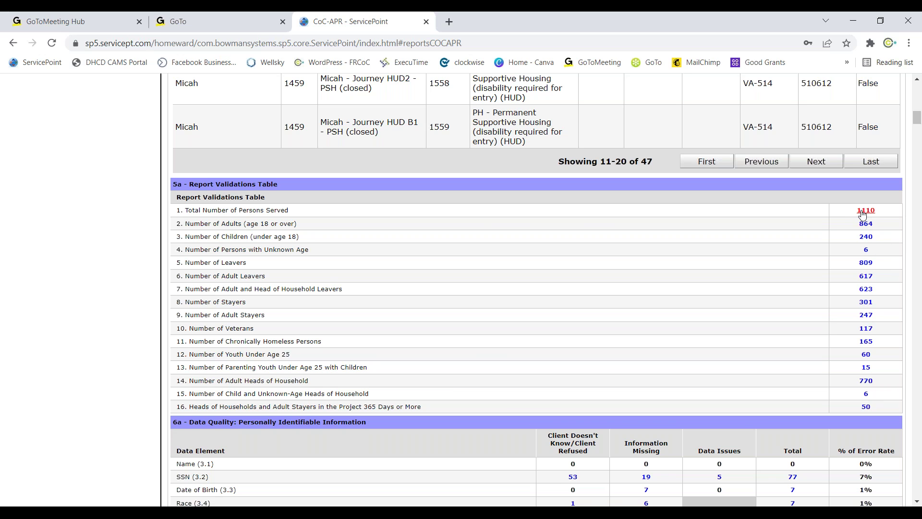
pyautogui.click(867, 251)
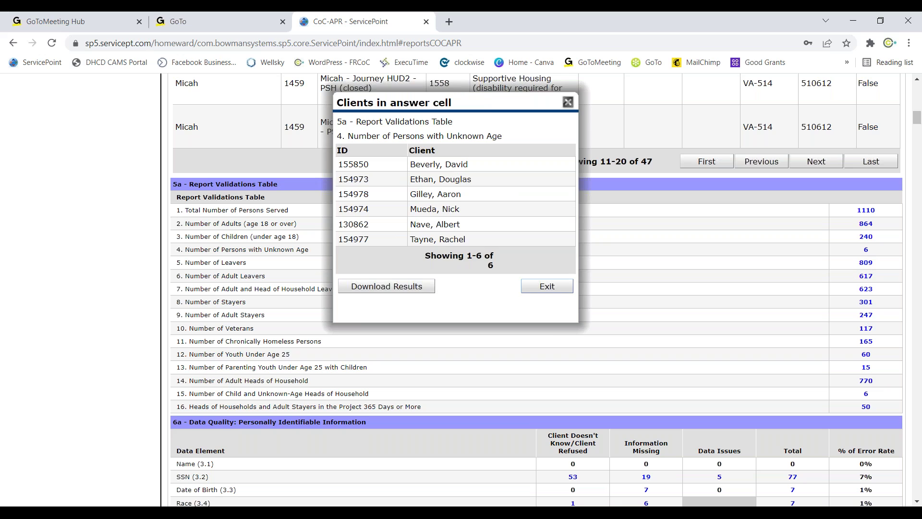
pyautogui.click(557, 286)
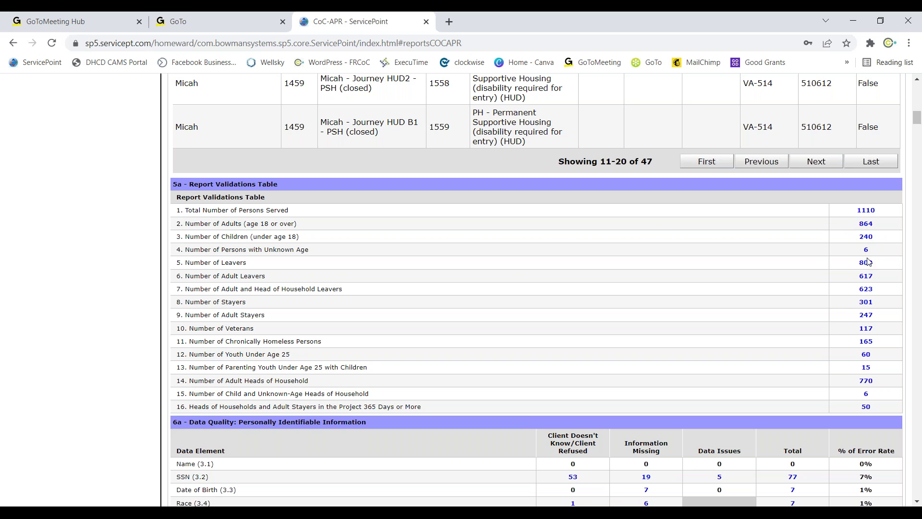
# Examine the unknown-age, child and unknown-age heads of household, and 365-days-or-more rows of the Report Validations Table.
pyautogui.tripleClick(208, 250)
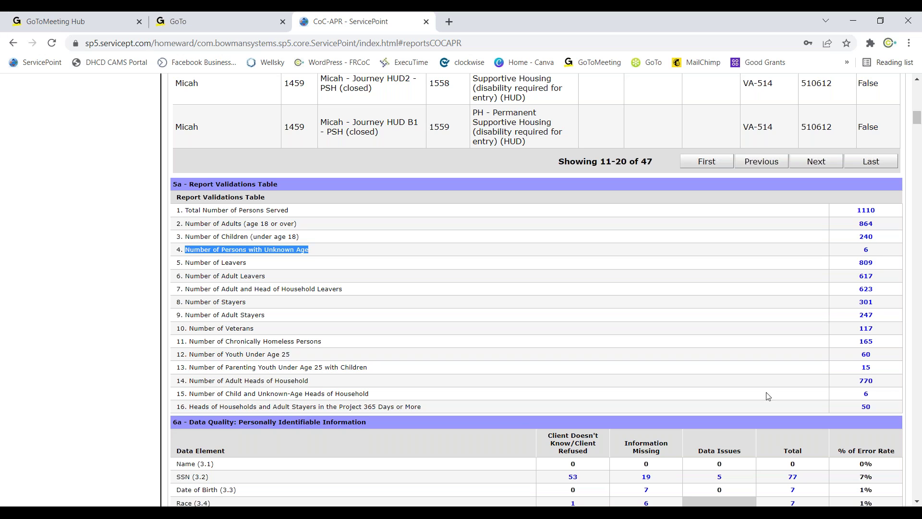
pyautogui.moveTo(189, 396); pyautogui.dragTo(864, 397)
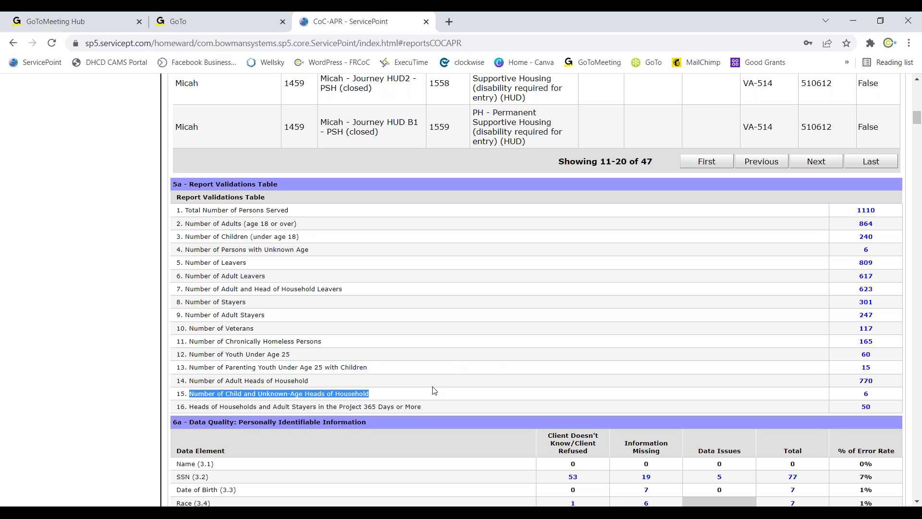
pyautogui.moveTo(422, 411); pyautogui.dragTo(191, 415)
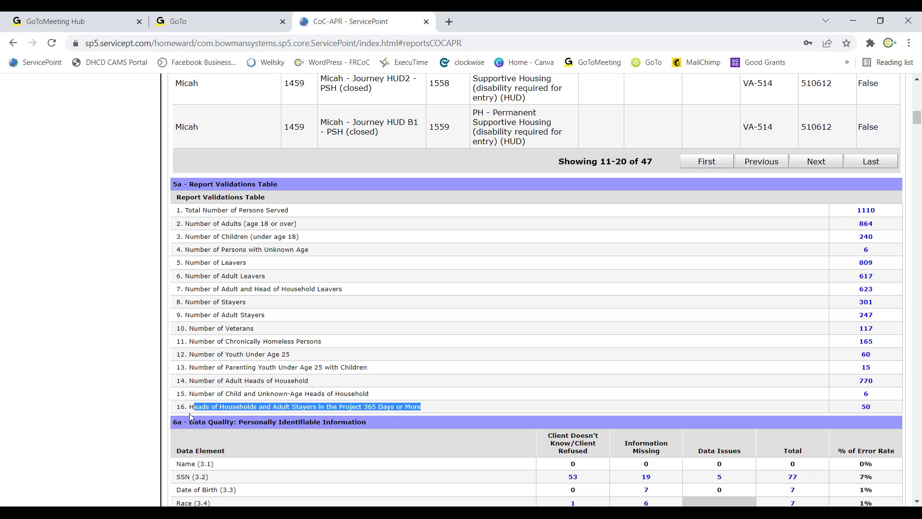
pyautogui.click(458, 410)
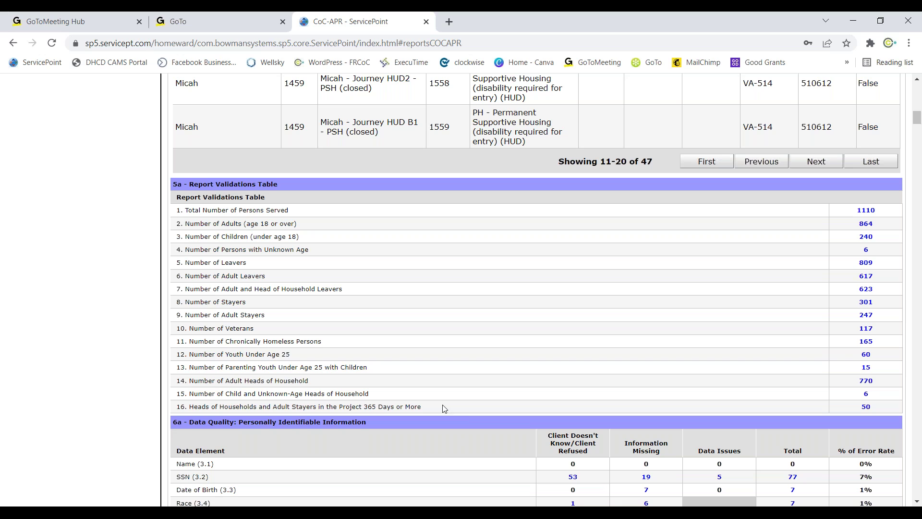
pyautogui.moveTo(368, 407); pyautogui.dragTo(399, 409)
pyautogui.click(456, 414)
# View the clients with missing Date of Birth information in the 6a data quality table, and close the list.
pyautogui.scroll(-4, 714, 379)
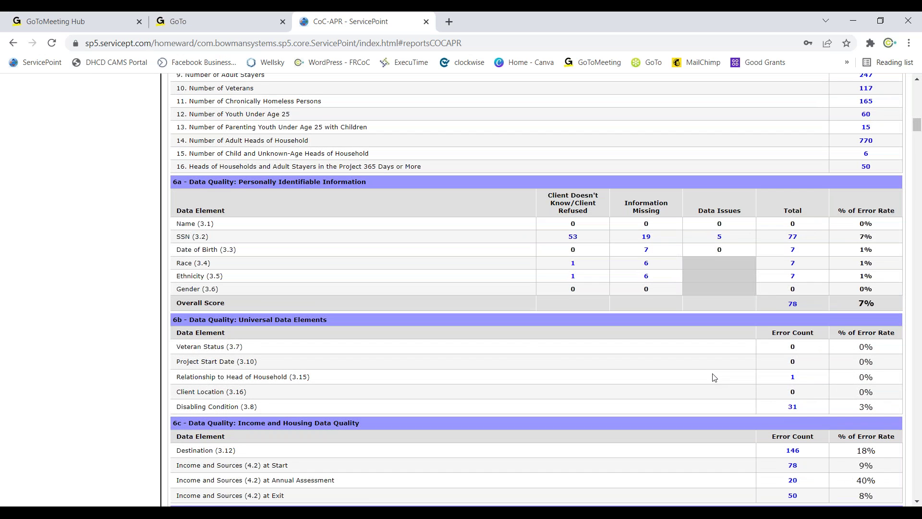
pyautogui.scroll(-2, 714, 377)
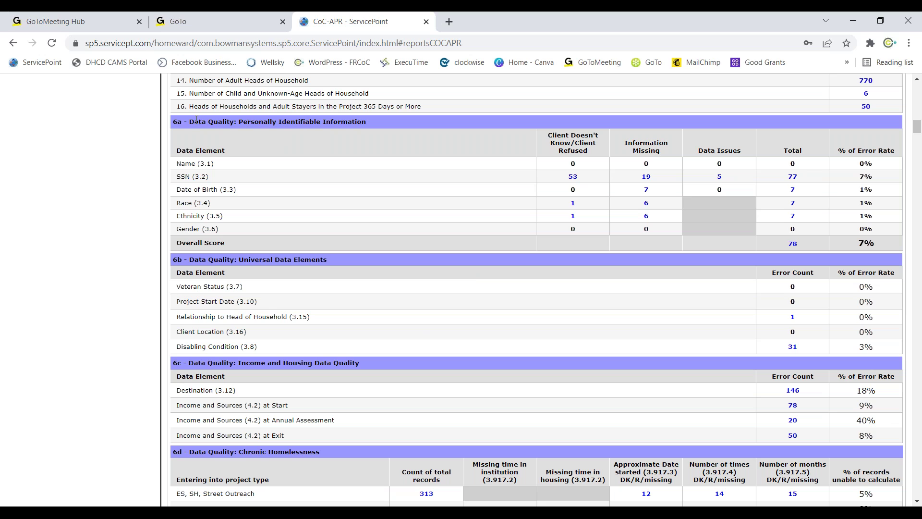
pyautogui.moveTo(188, 120); pyautogui.dragTo(237, 125)
pyautogui.click(276, 202)
pyautogui.click(646, 190)
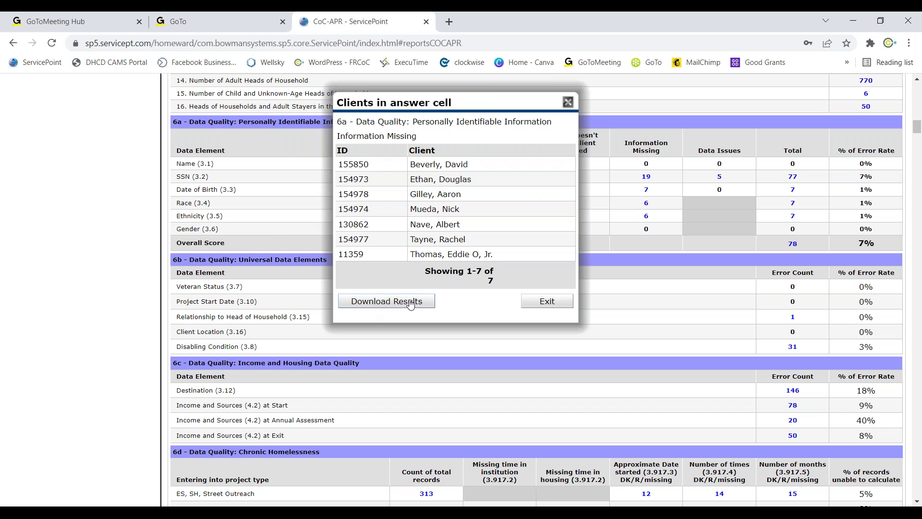
pyautogui.click(551, 305)
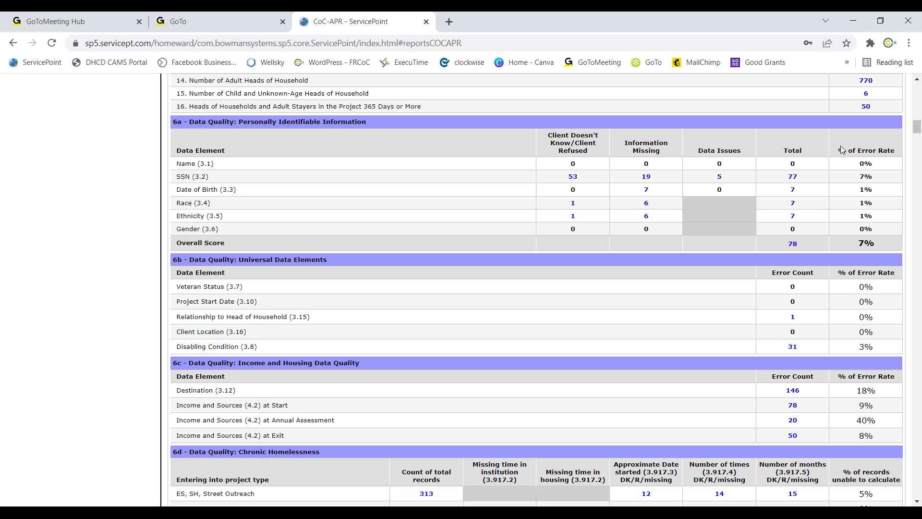
# Examine the error rate column of table 6a, including the SSN rate, and continue to the data quality tables below.
pyautogui.moveTo(837, 150); pyautogui.dragTo(884, 151)
pyautogui.click(882, 167)
pyautogui.moveTo(871, 179); pyautogui.dragTo(862, 177)
pyautogui.click(886, 201)
pyautogui.scroll(-3, 886, 286)
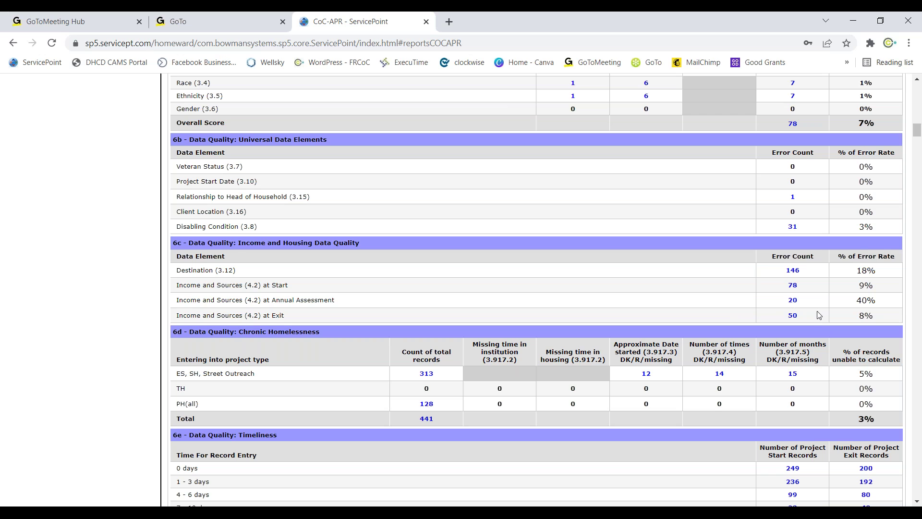
# Examine the data quality tables 6d to 6f and the persons, households and contacts counts in tables 7a to 9b.
pyautogui.scroll(-4, 816, 312)
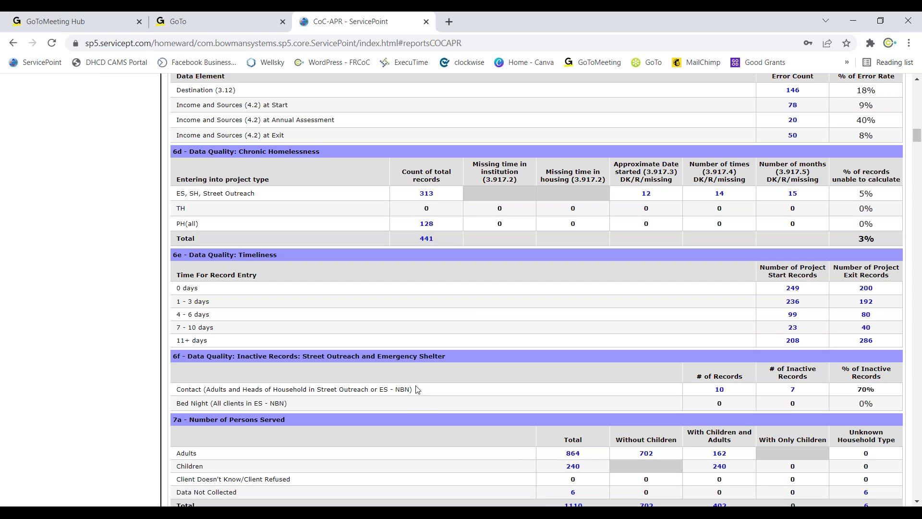
pyautogui.scroll(-4, 473, 314)
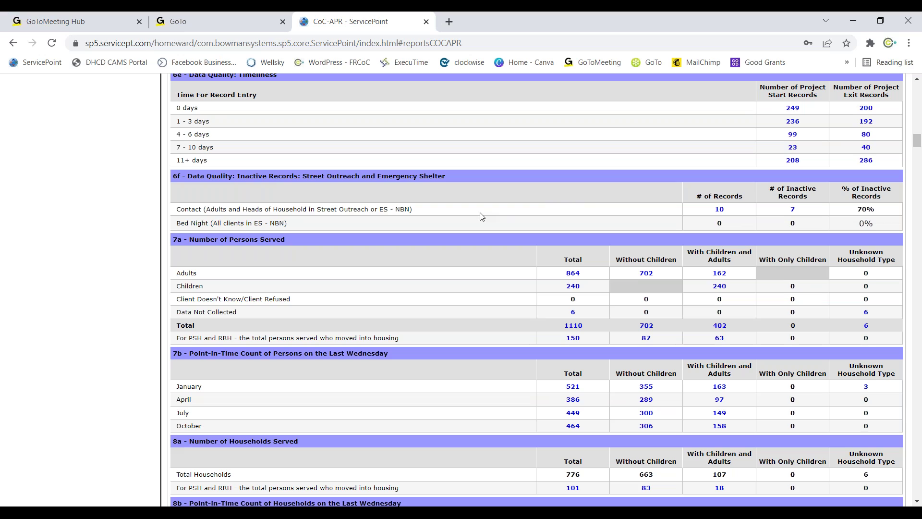
pyautogui.scroll(-8, 481, 216)
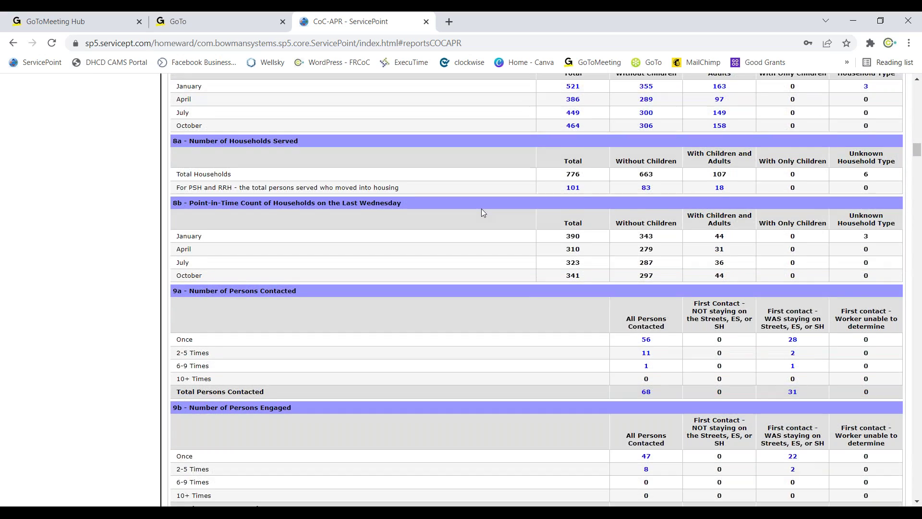
pyautogui.scroll(-1, 482, 212)
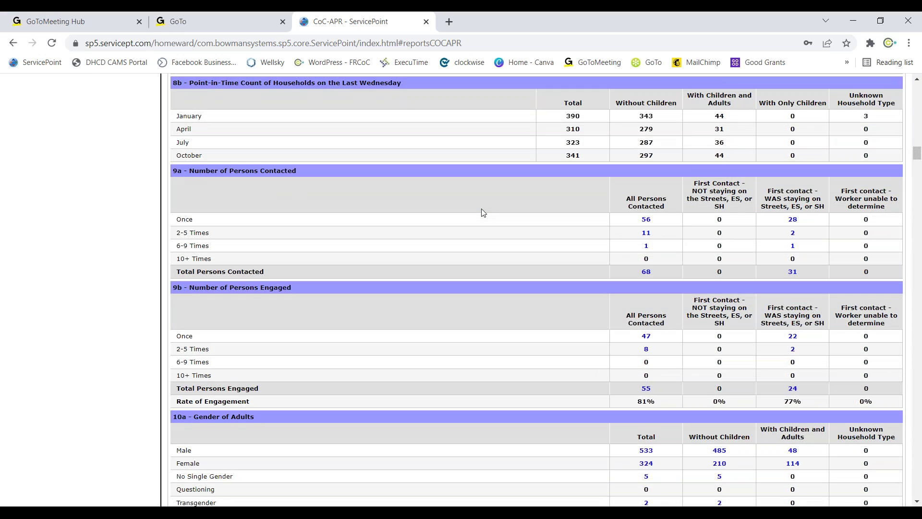
pyautogui.scroll(6, 483, 212)
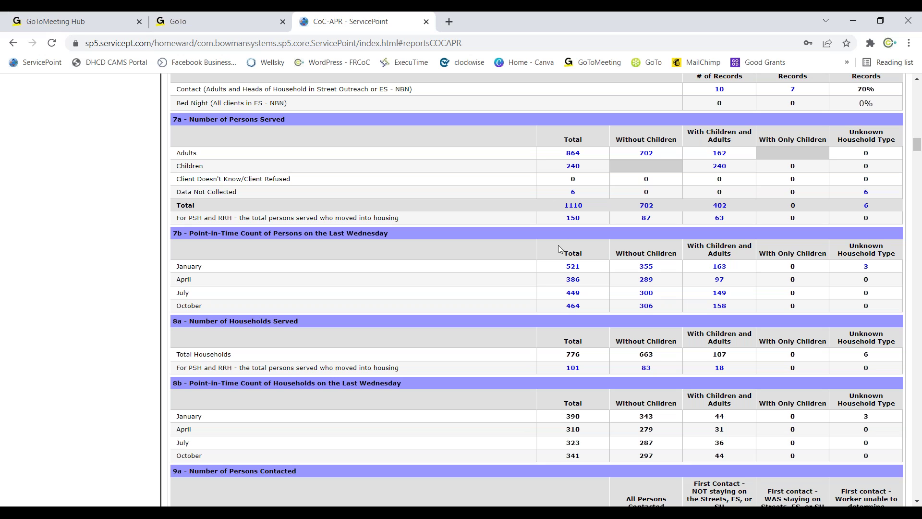
pyautogui.scroll(-4, 464, 307)
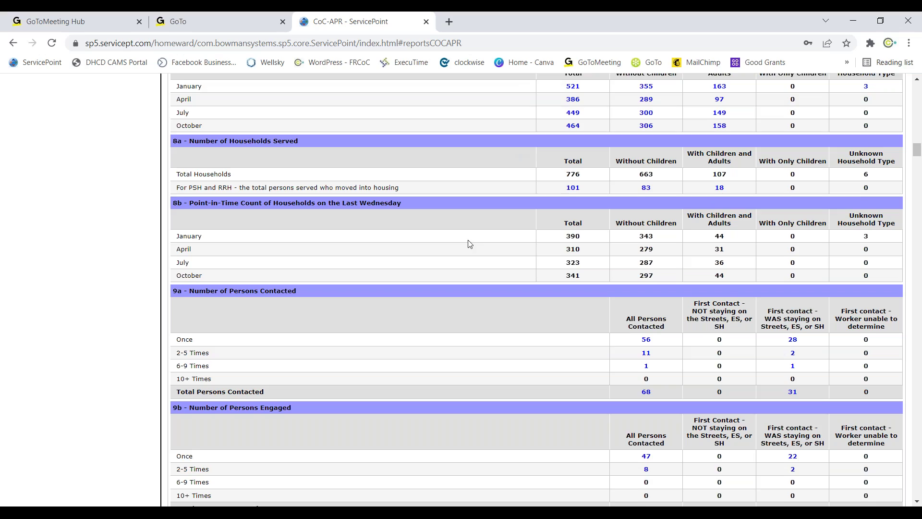
# Examine the gender, age, race and ethnicity tables and the physical and mental health condition tables of the CoC-APR.
pyautogui.scroll(-6, 470, 243)
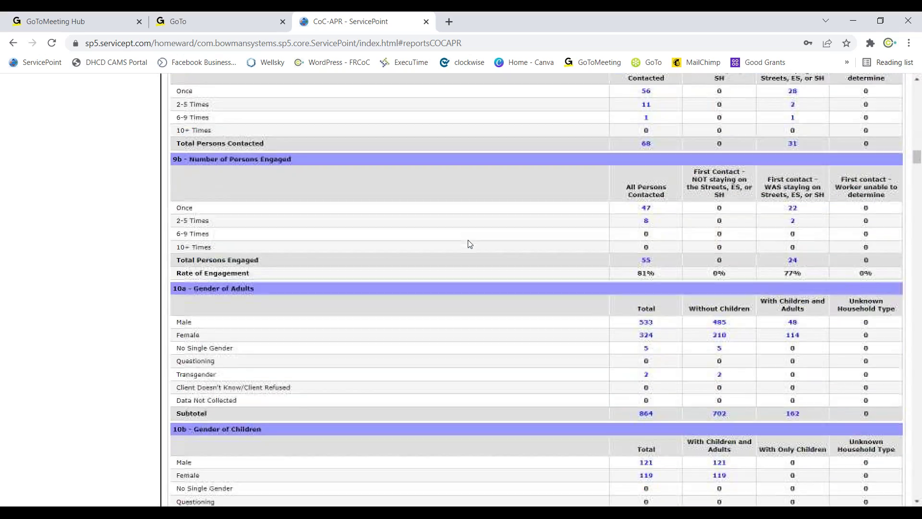
pyautogui.scroll(-4, 468, 240)
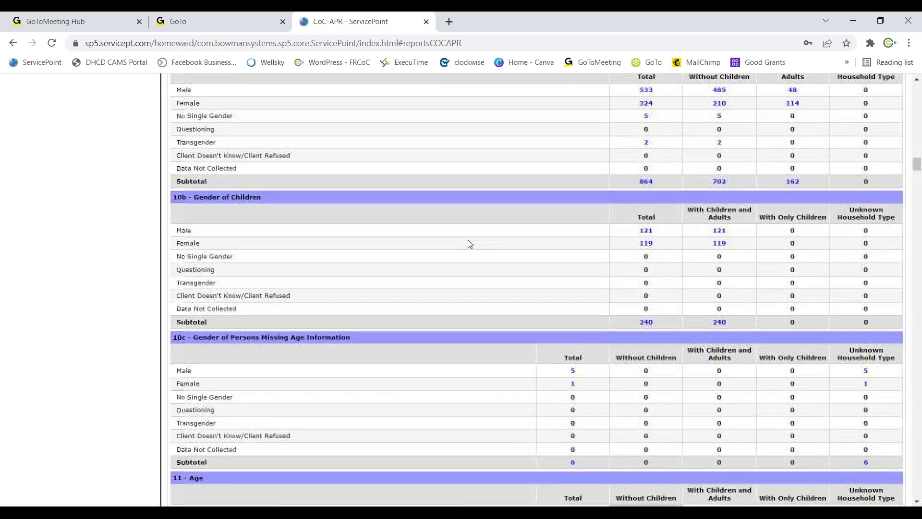
pyautogui.scroll(-11, 469, 244)
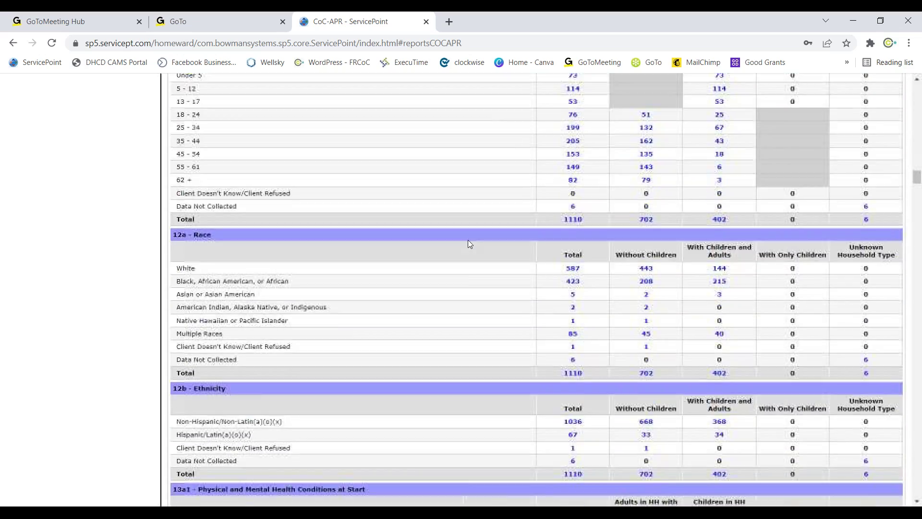
pyautogui.scroll(-8, 468, 244)
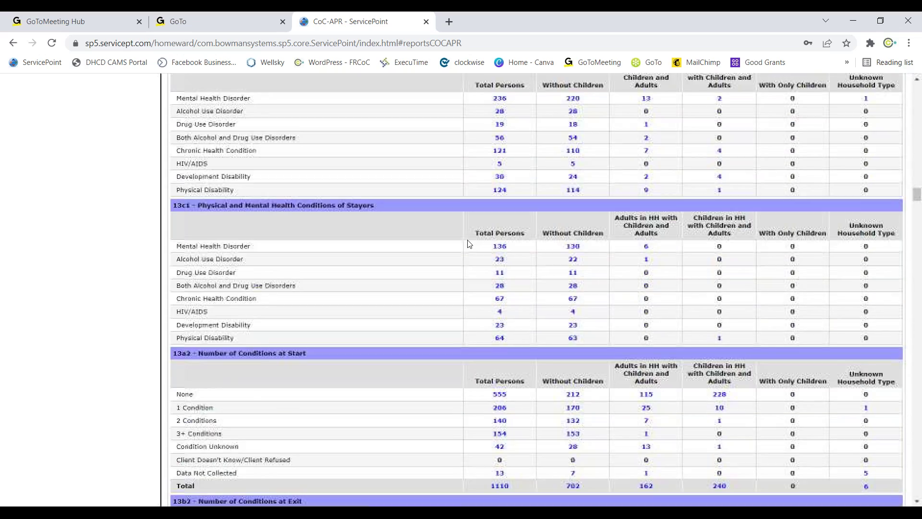
pyautogui.scroll(-10, 469, 244)
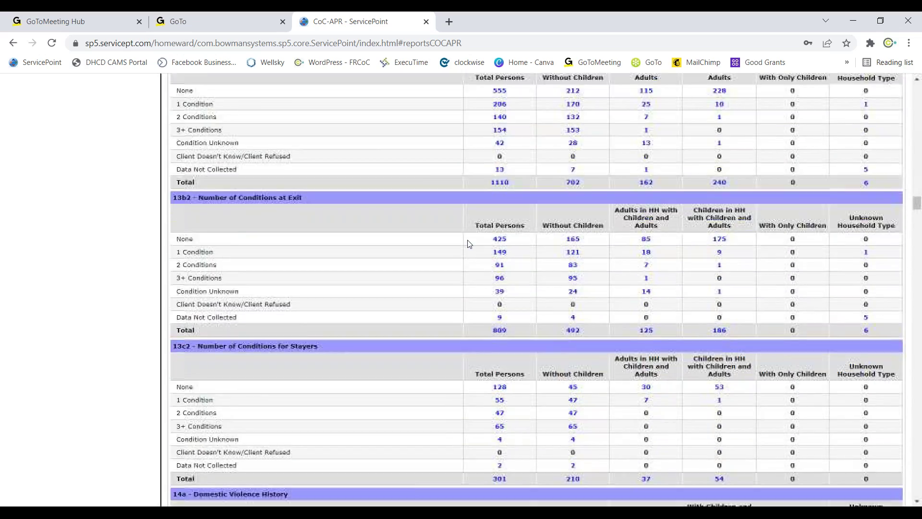
pyautogui.scroll(-11, 469, 244)
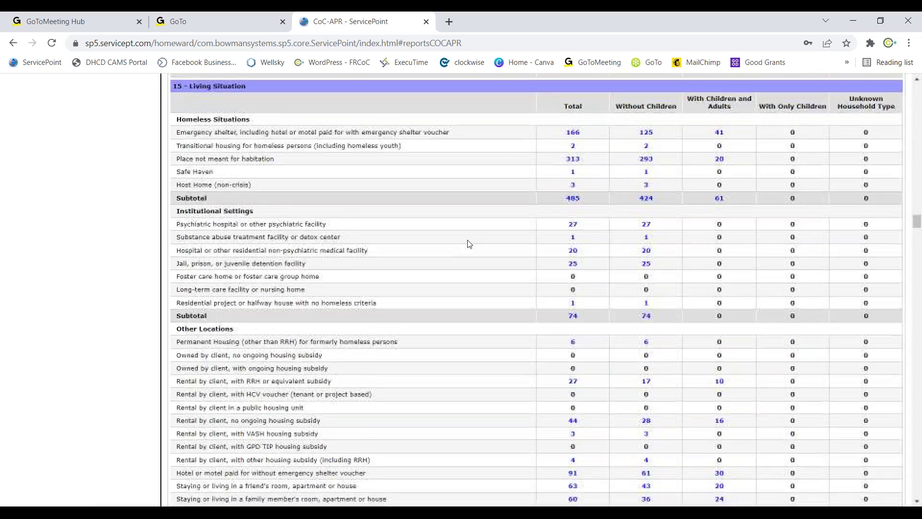
# Examine table 15 Living Situation and the cash income tables for ranges, sources and income change.
pyautogui.scroll(3, 468, 244)
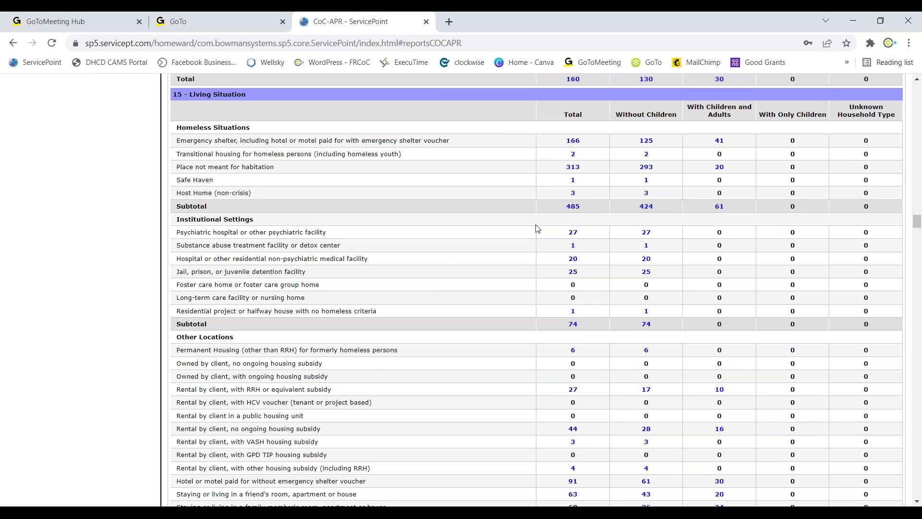
pyautogui.scroll(-9, 429, 234)
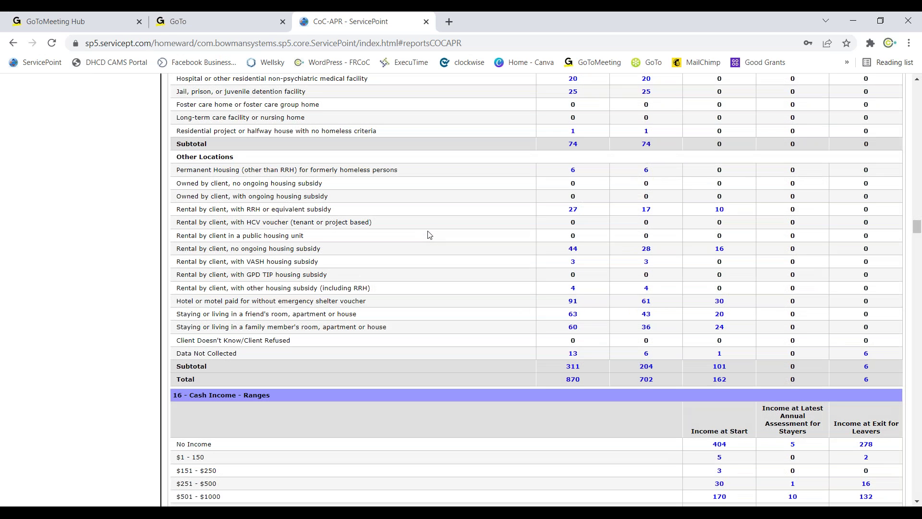
pyautogui.scroll(-15, 432, 229)
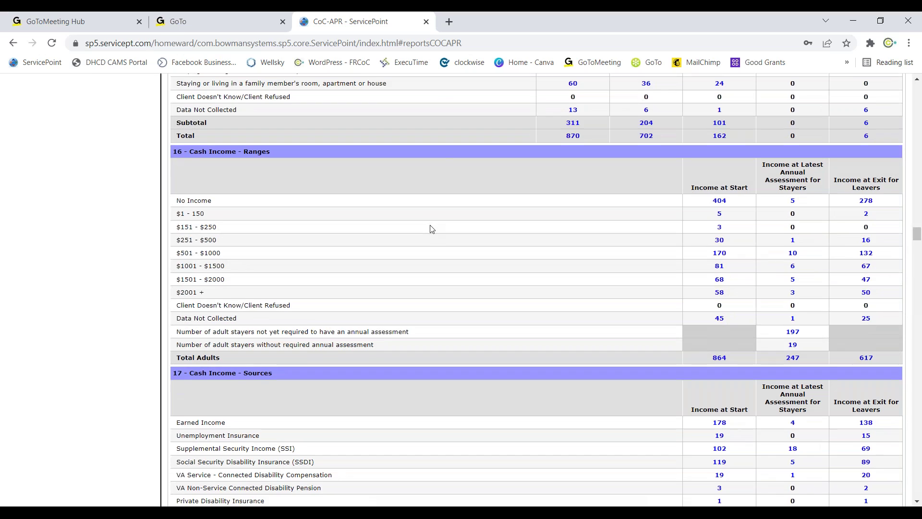
pyautogui.scroll(-2, 431, 229)
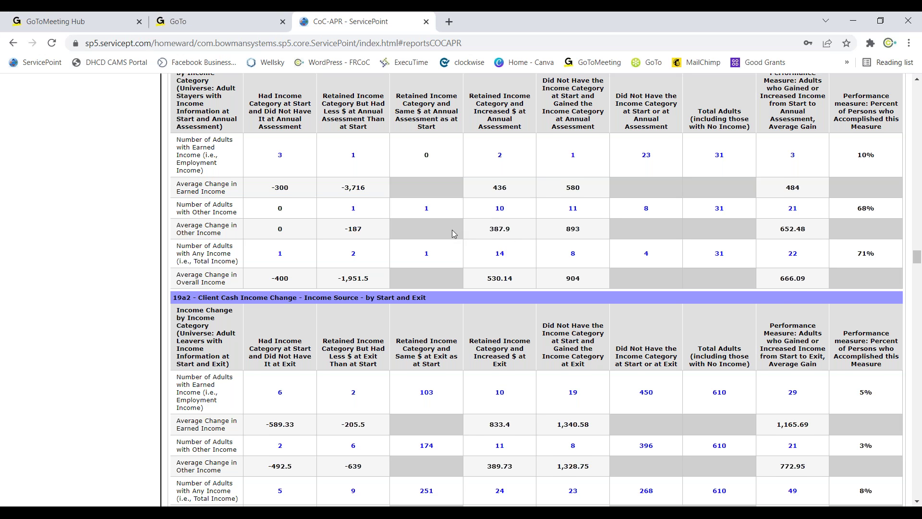
# Examine the length of participation and time to housing tables 22b, 22c and 22e, and the 23c Exit Destination table.
pyautogui.scroll(-20, 451, 230)
pyautogui.scroll(-10, 450, 234)
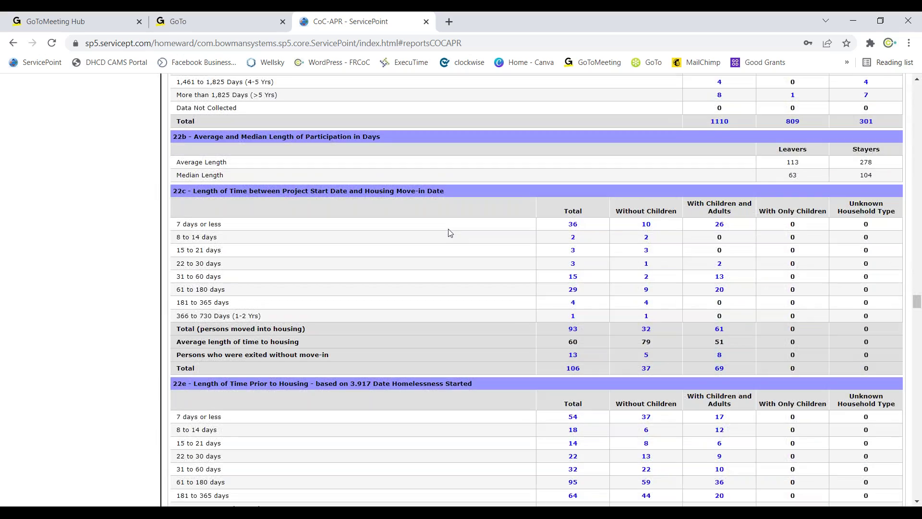
pyautogui.scroll(5, 448, 228)
pyautogui.scroll(-4, 448, 229)
pyautogui.scroll(-2, 448, 228)
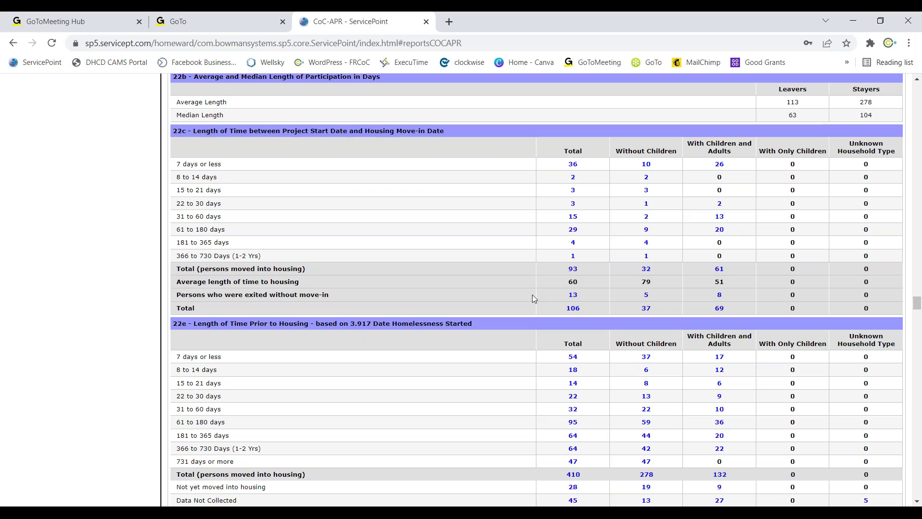
pyautogui.scroll(-8, 532, 295)
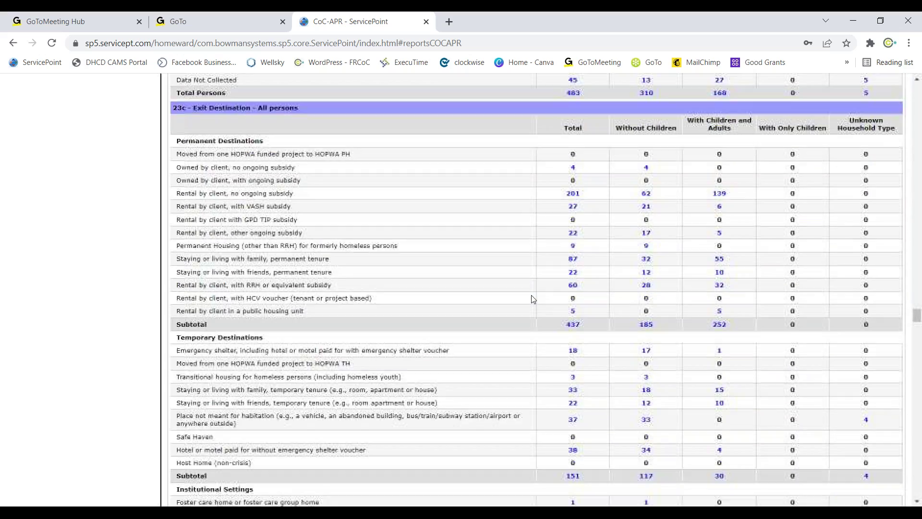
pyautogui.scroll(-10, 531, 299)
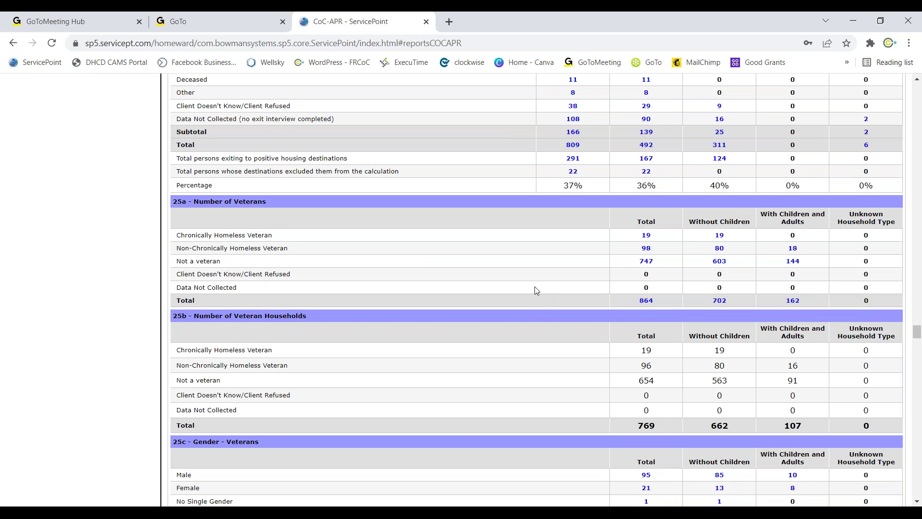
# Examine the veteran tables, the chronically homeless tables and the youth tables through 27d Living Situation - Youth.
pyautogui.scroll(-20, 535, 286)
pyautogui.scroll(-20, 529, 287)
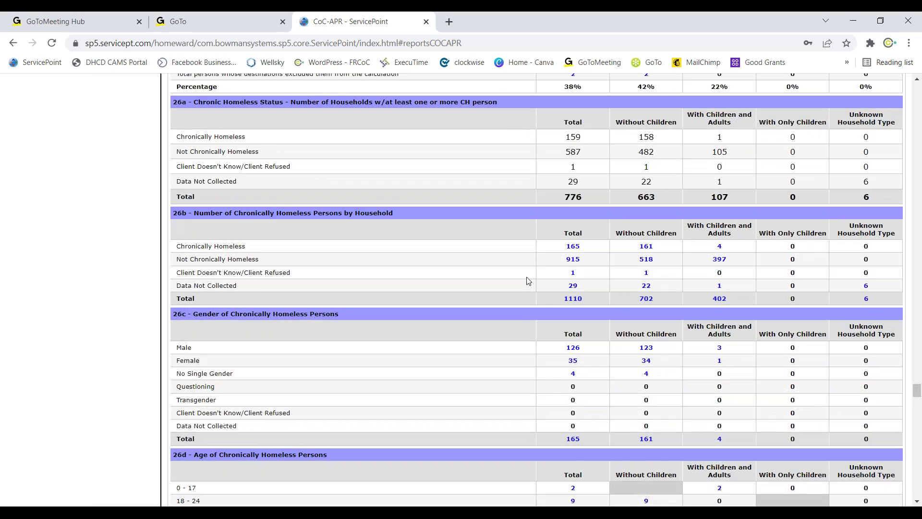
pyautogui.scroll(-20, 527, 280)
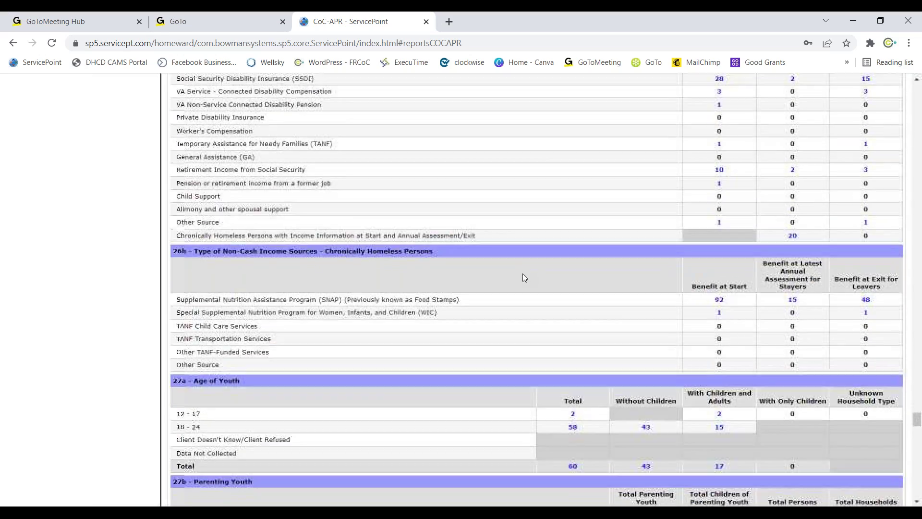
pyautogui.scroll(-15, 523, 278)
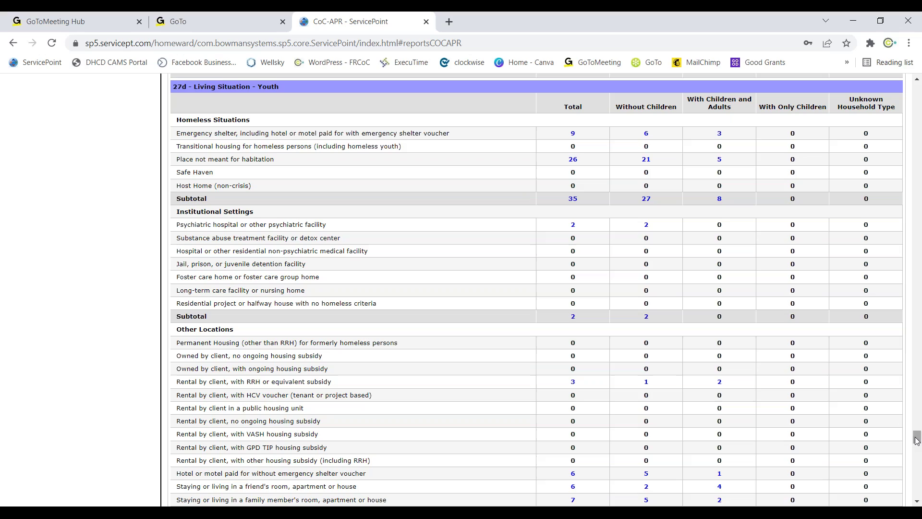
# Return to the start of the CoC-APR results and open the ESG CAPER report to view its options.
pyautogui.moveTo(917, 336); pyautogui.dragTo(916, 89)
pyautogui.scroll(-20, 588, 405)
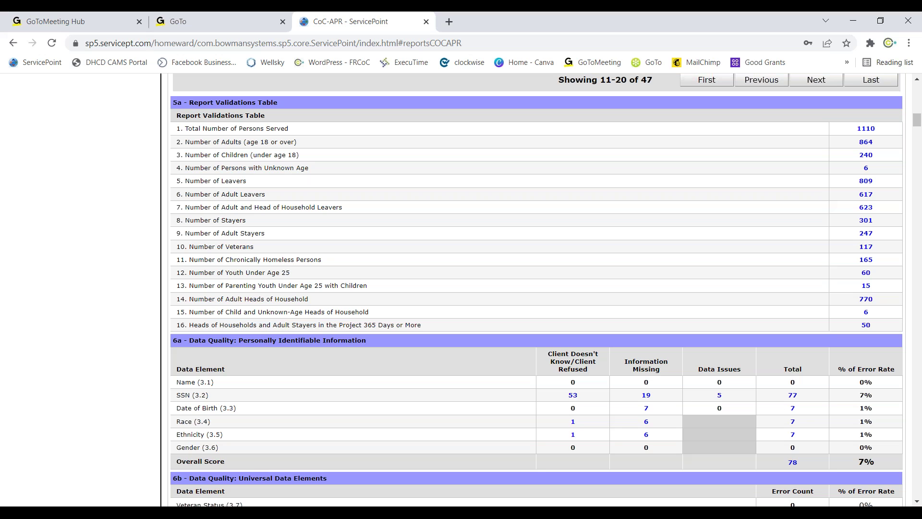
pyautogui.scroll(15, 684, 317)
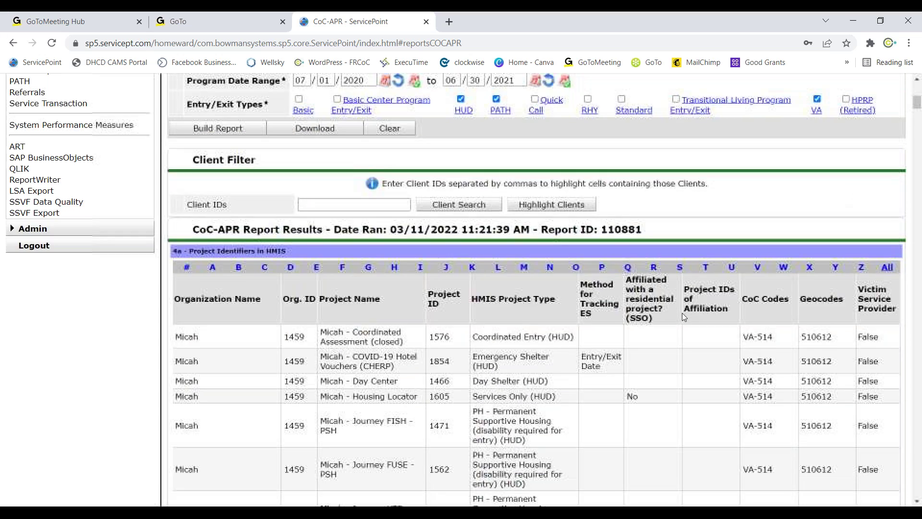
pyautogui.scroll(3, 33, 236)
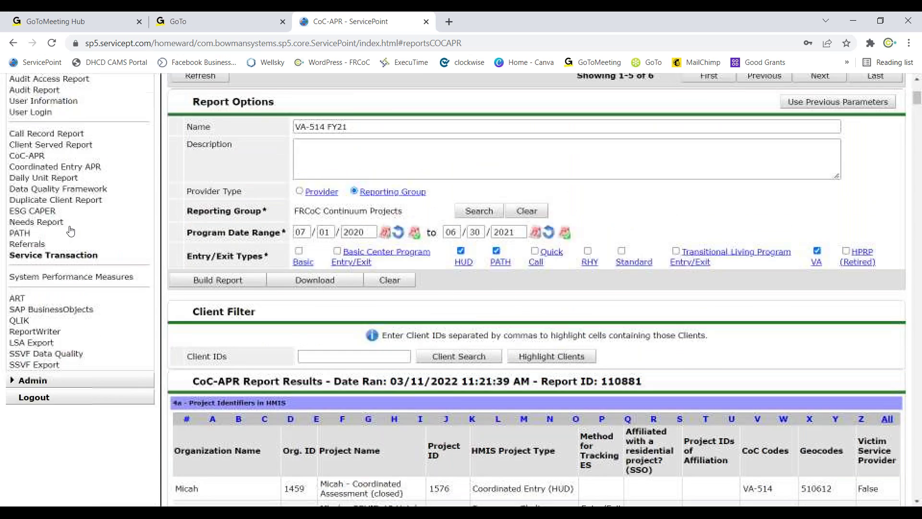
pyautogui.click(38, 300)
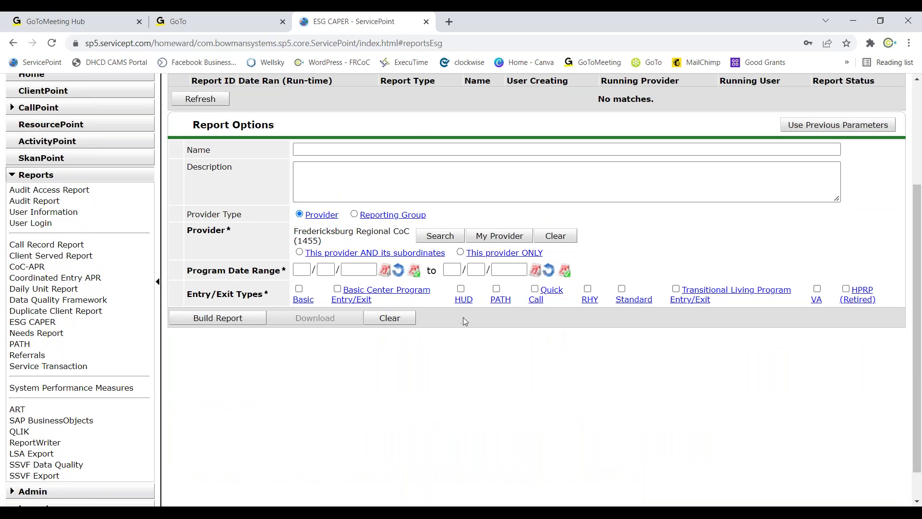
# Open the Service Transaction report, set its provider search type to The selected provider ONLY, and view the provider search before closing it.
pyautogui.click(48, 367)
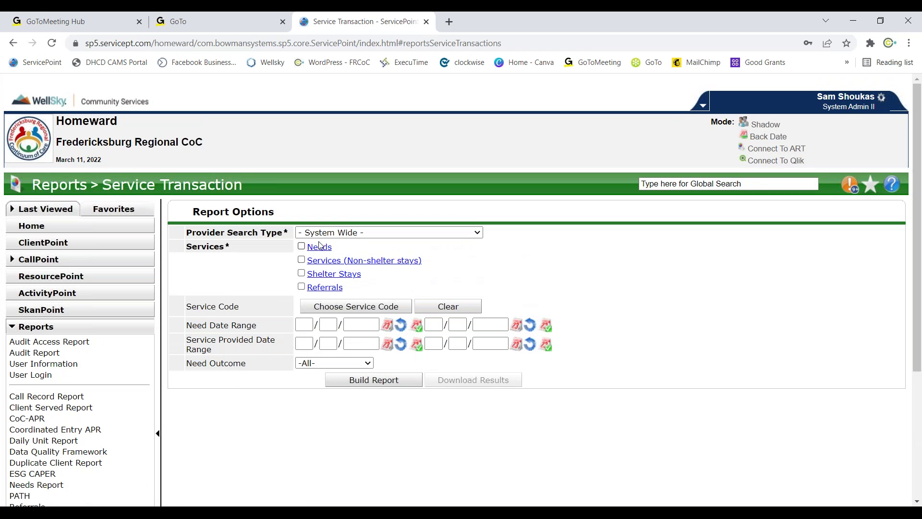
pyautogui.click(319, 233)
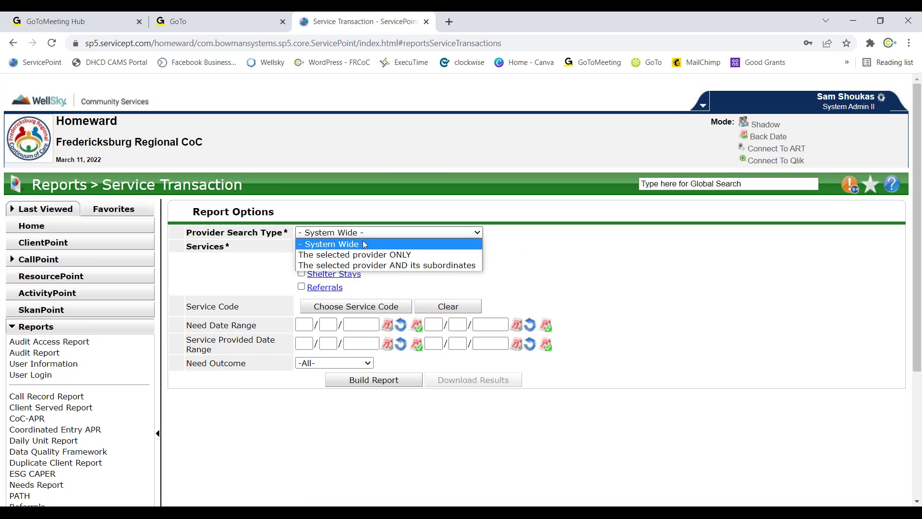
pyautogui.click(409, 255)
pyautogui.click(441, 238)
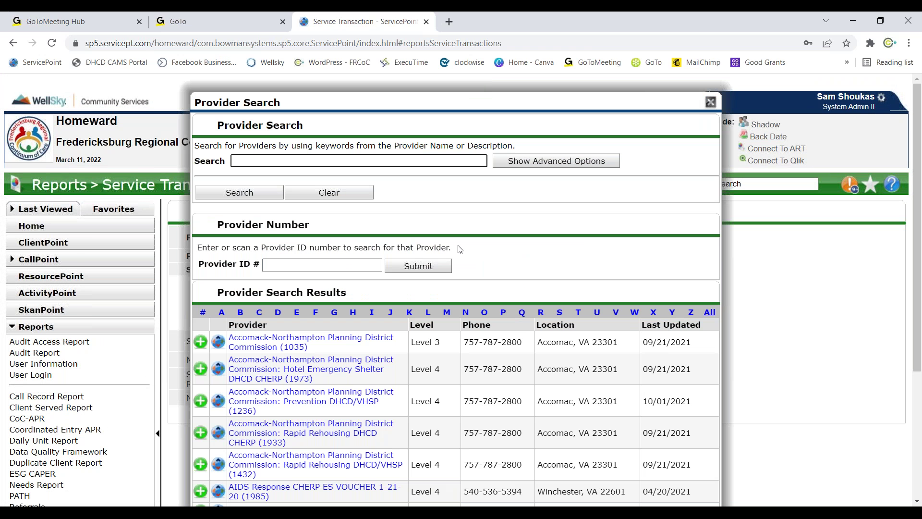
pyautogui.click(710, 102)
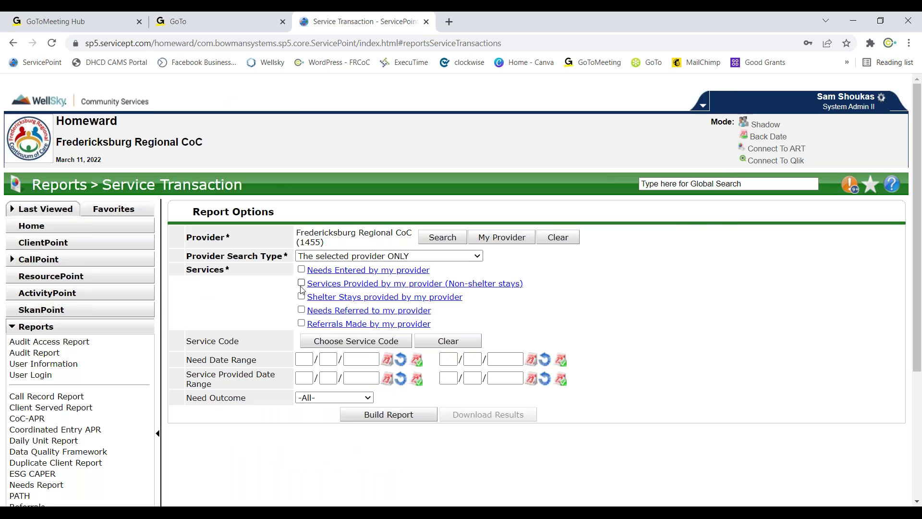
# Examine the Need Date Range and Service Provided Date Range fields of the Service Transaction report, and the remaining list of available reports.
pyautogui.click(301, 359)
pyautogui.click(328, 359)
pyautogui.click(366, 359)
pyautogui.click(362, 378)
pyautogui.click(299, 378)
pyautogui.click(305, 361)
pyautogui.click(308, 382)
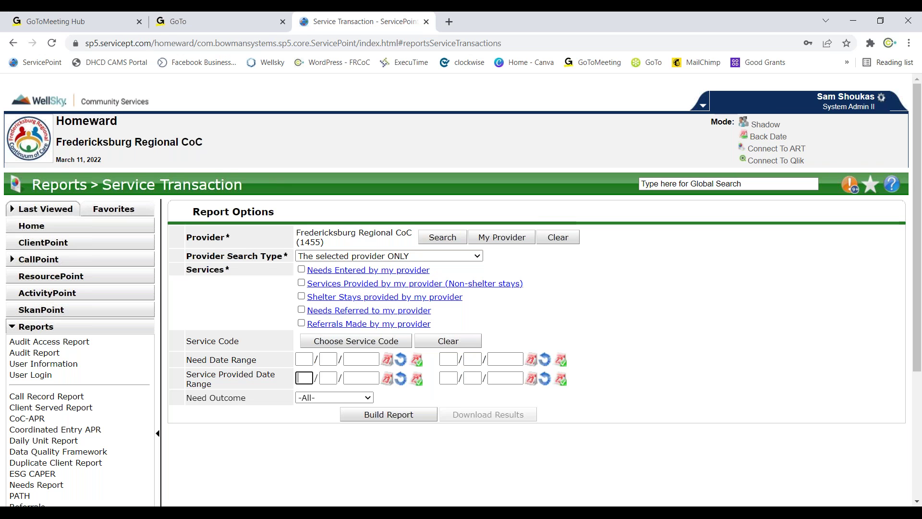
pyautogui.scroll(-3, 259, 413)
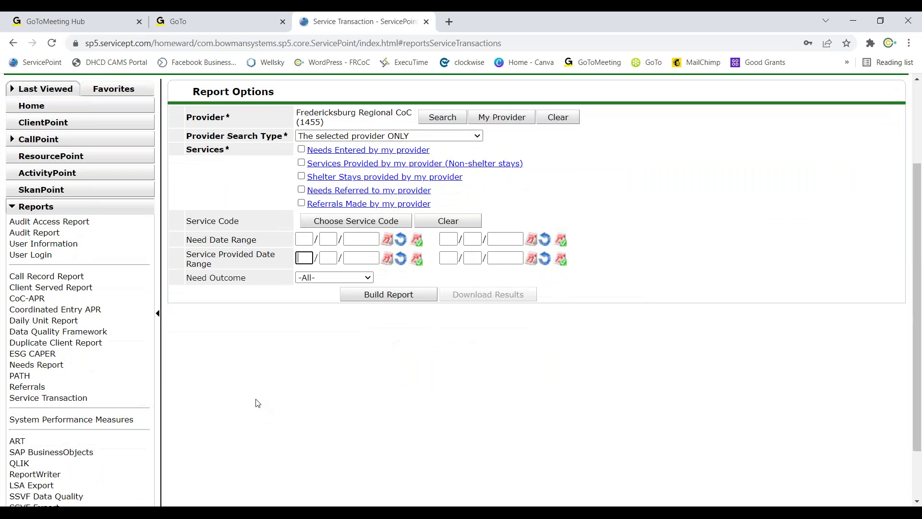
pyautogui.scroll(-2, 257, 402)
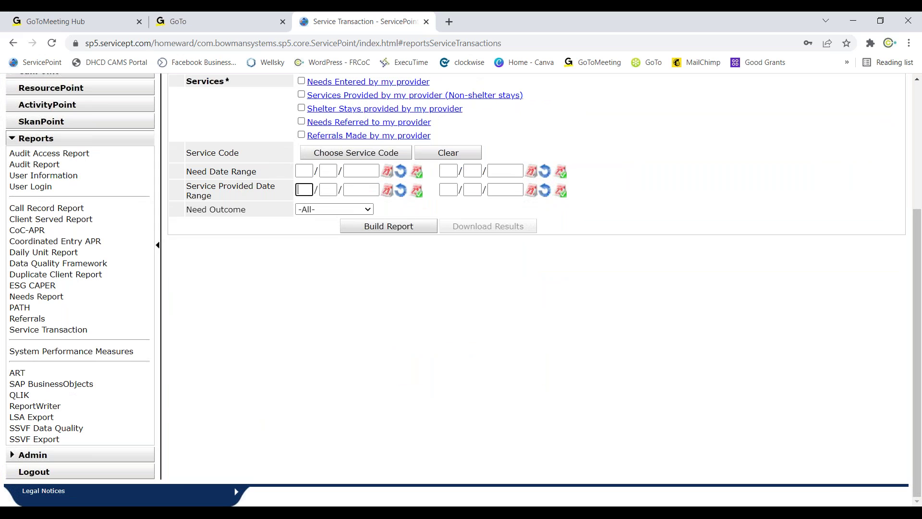
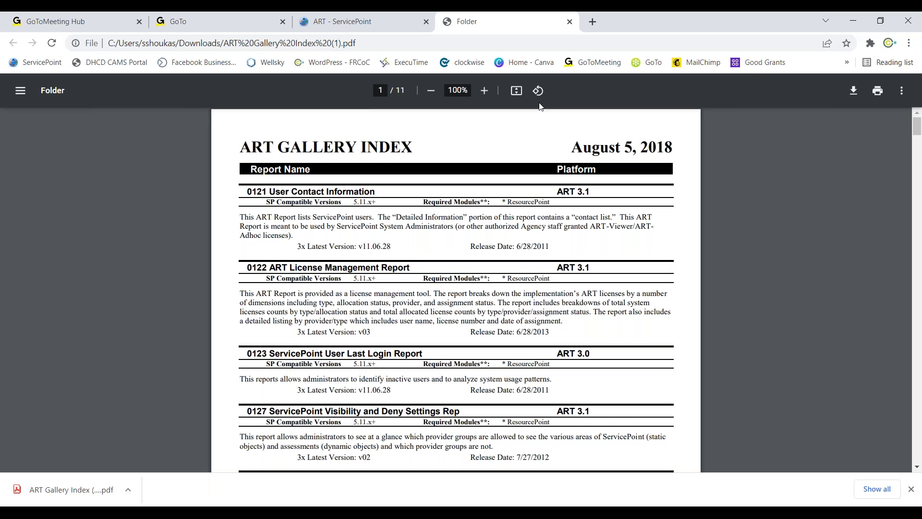
# Enlarge the ART Gallery Index to 175%, read the report descriptions through 0220 Data Incongruity Locator, and close the document.
pyautogui.click(486, 94)
pyautogui.click(486, 94)
pyautogui.click(486, 96)
pyautogui.click(486, 96)
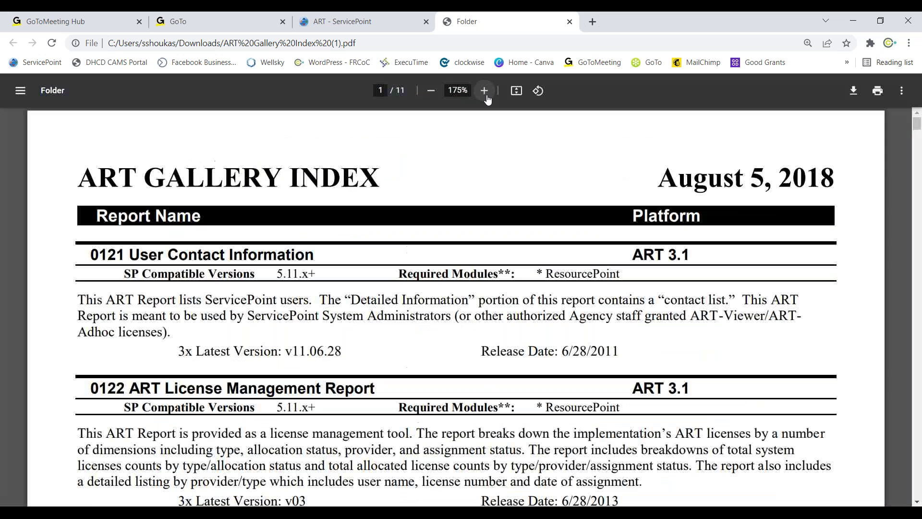
pyautogui.scroll(-5, 256, 309)
pyautogui.scroll(-10, 256, 310)
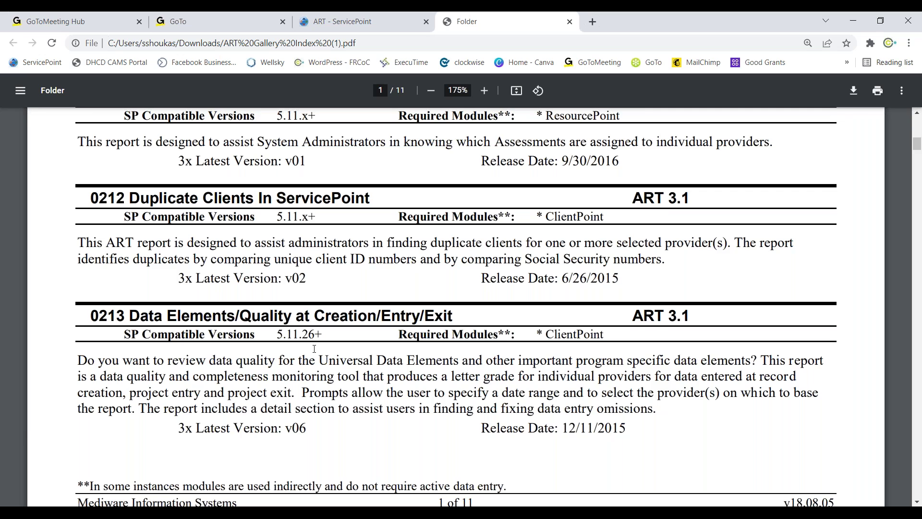
pyautogui.scroll(-4, 315, 348)
pyautogui.scroll(-8, 319, 342)
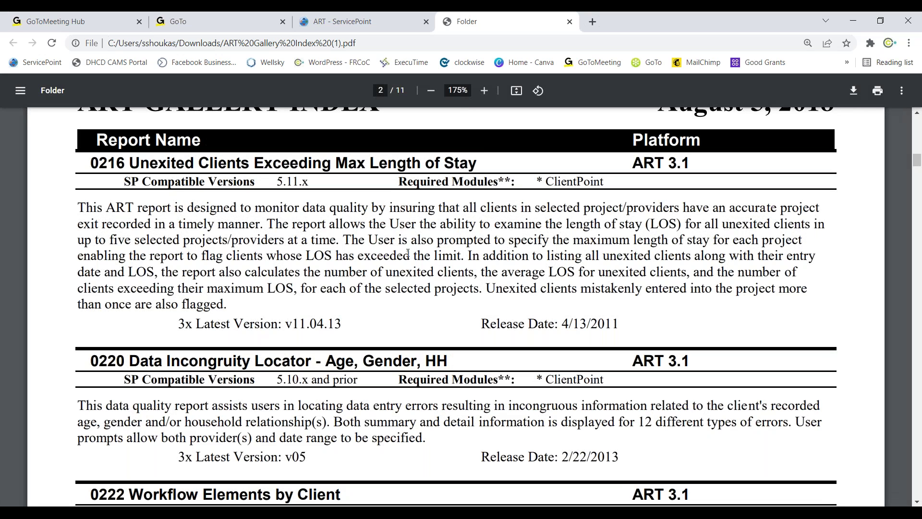
pyautogui.click(569, 22)
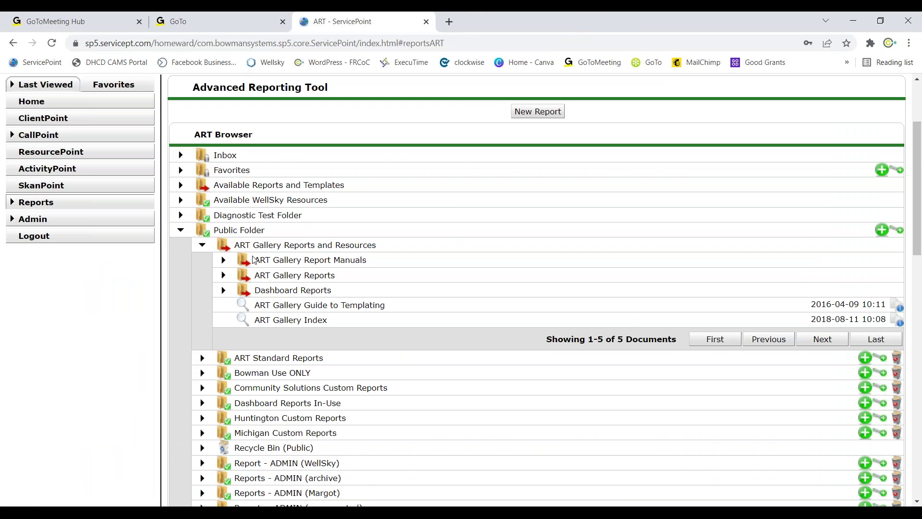
# Collapse the Reports - IN USE folder and open 0252 - Data Completeness Report Card (EE) - v19 from Report - ADMIN (WellSky) for viewing.
pyautogui.scroll(-3, 253, 259)
pyautogui.click(202, 343)
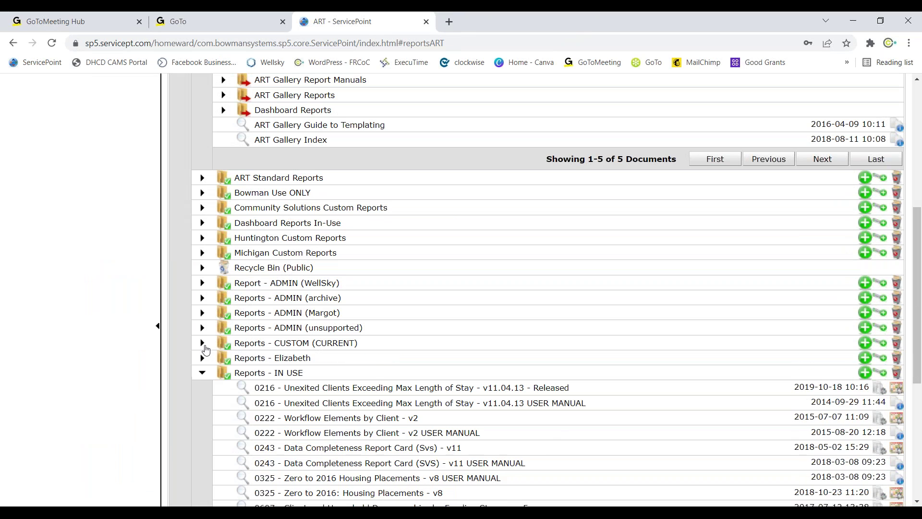
pyautogui.click(202, 371)
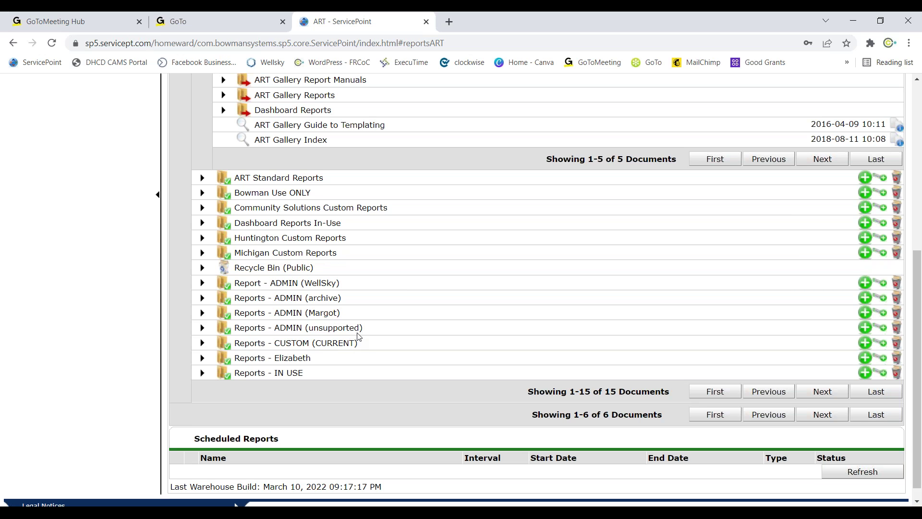
pyautogui.click(203, 282)
pyautogui.scroll(-2, 325, 417)
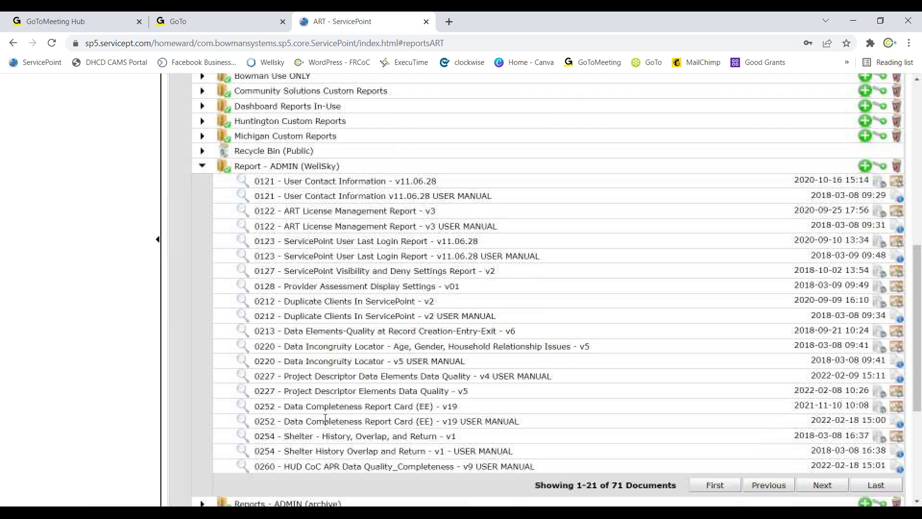
pyautogui.scroll(-1, 325, 417)
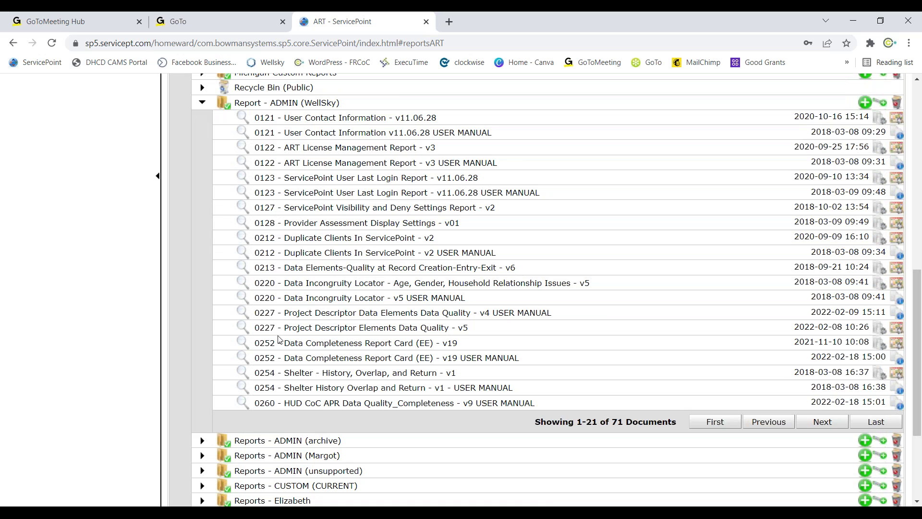
pyautogui.click(243, 343)
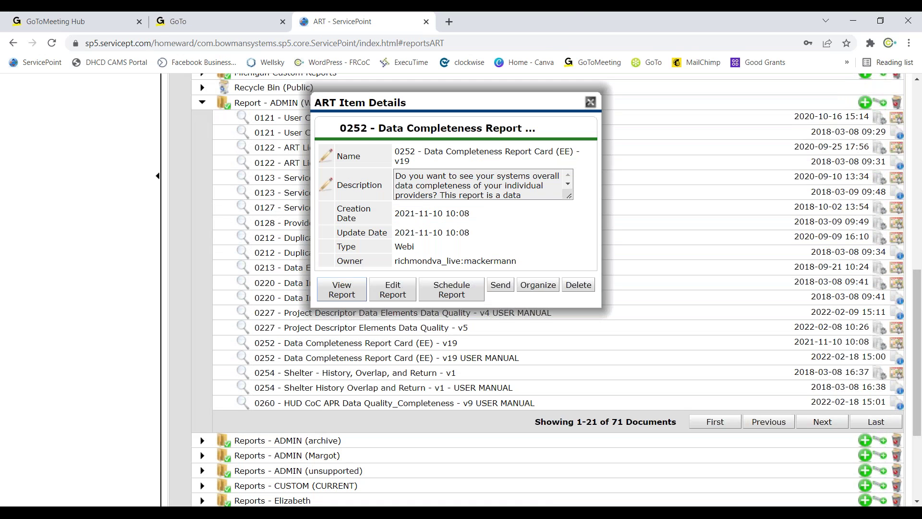
pyautogui.click(342, 289)
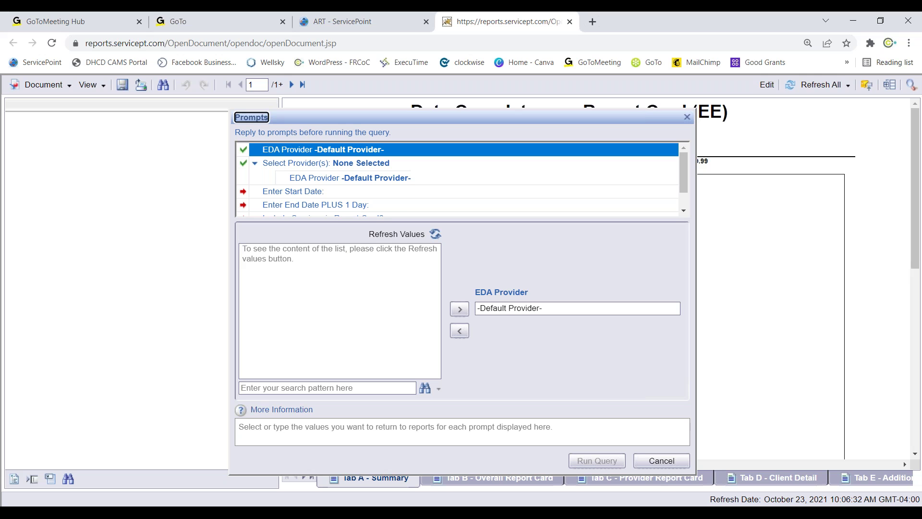
# Search the provider values for micah and replace None Selected with Micah - HTF PSH(1996) in the Select Provider(s) prompt.
pyautogui.click(368, 165)
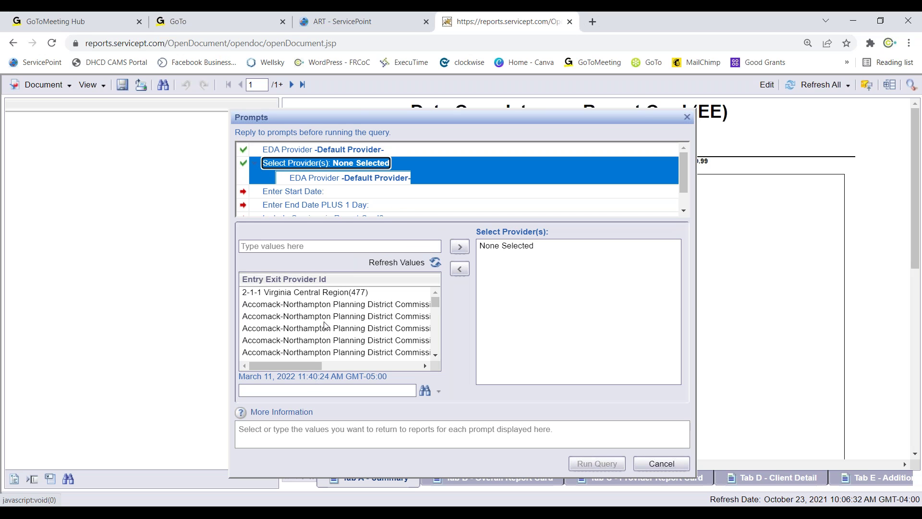
pyautogui.click(323, 390)
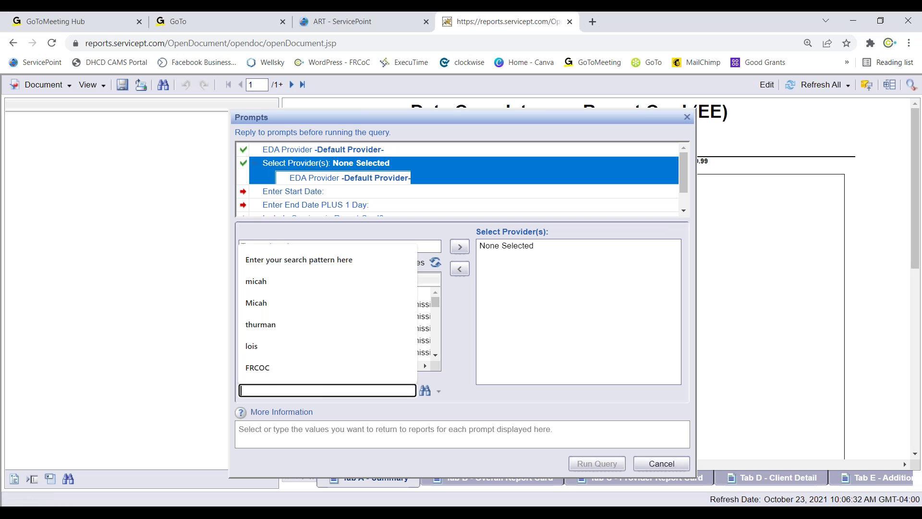
pyautogui.click(305, 282)
pyautogui.click(426, 391)
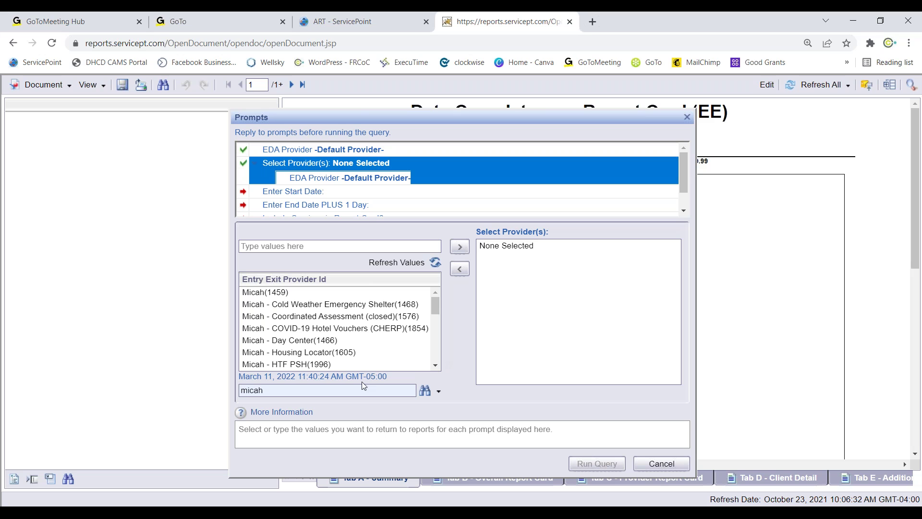
pyautogui.doubleClick(339, 366)
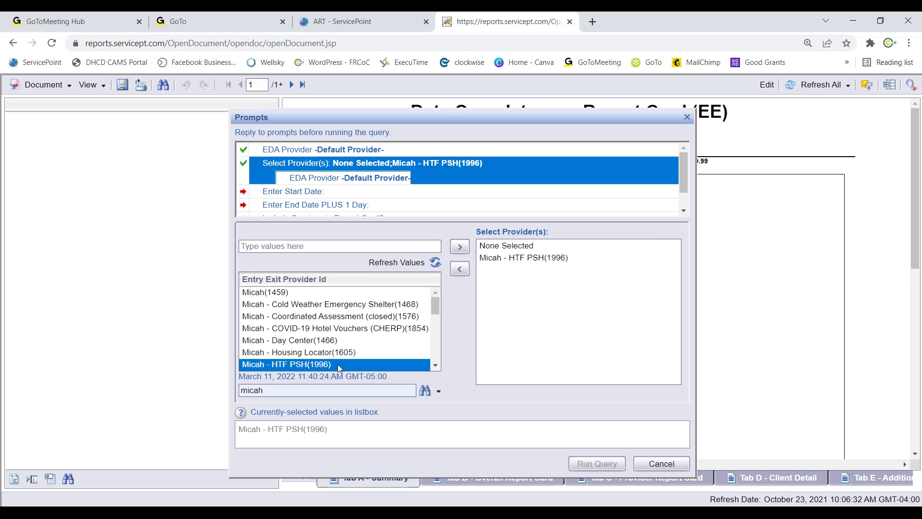
pyautogui.doubleClick(530, 247)
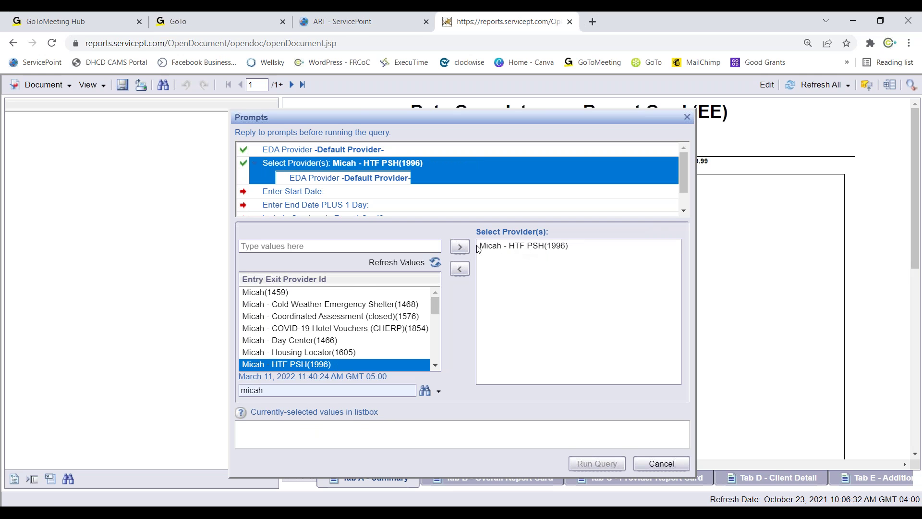
# Set the report's start date to 07/01/2020 and its End Date PLUS 1 Day to 07/01/2021.
pyautogui.click(317, 193)
pyautogui.click(390, 303)
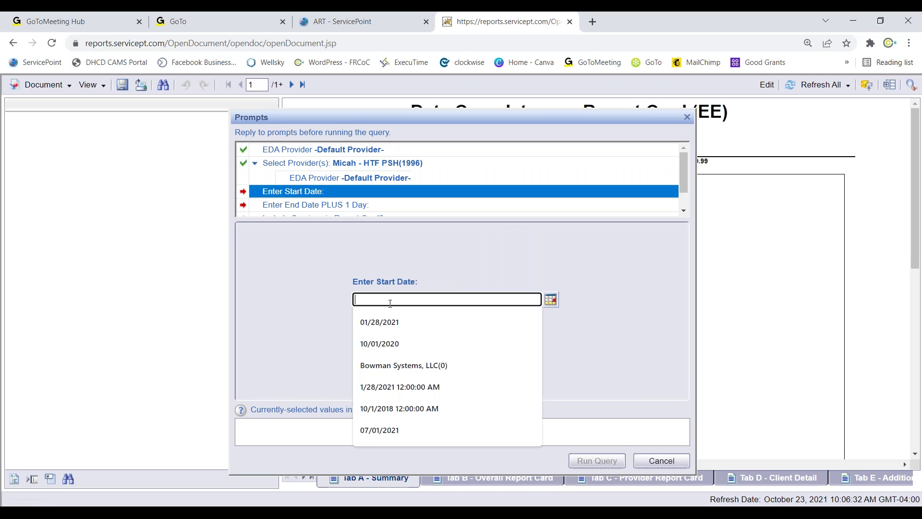
pyautogui.write('07')
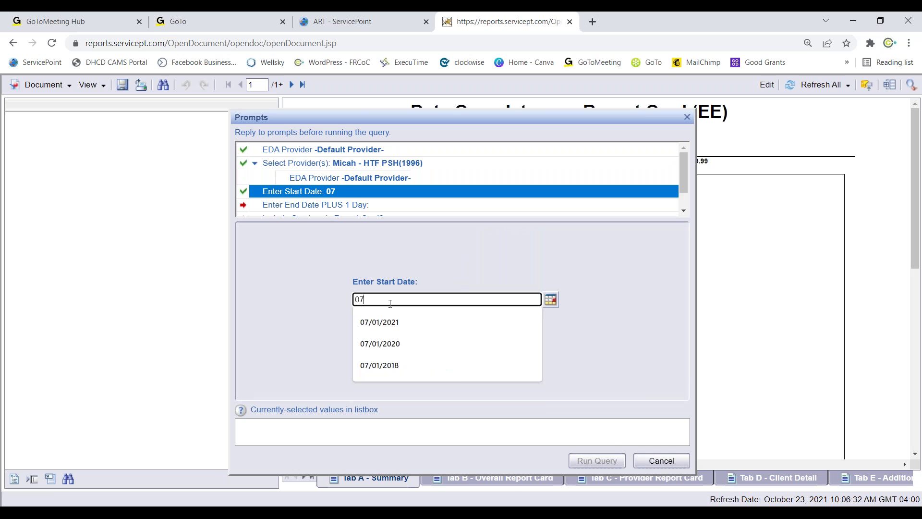
pyautogui.click(396, 341)
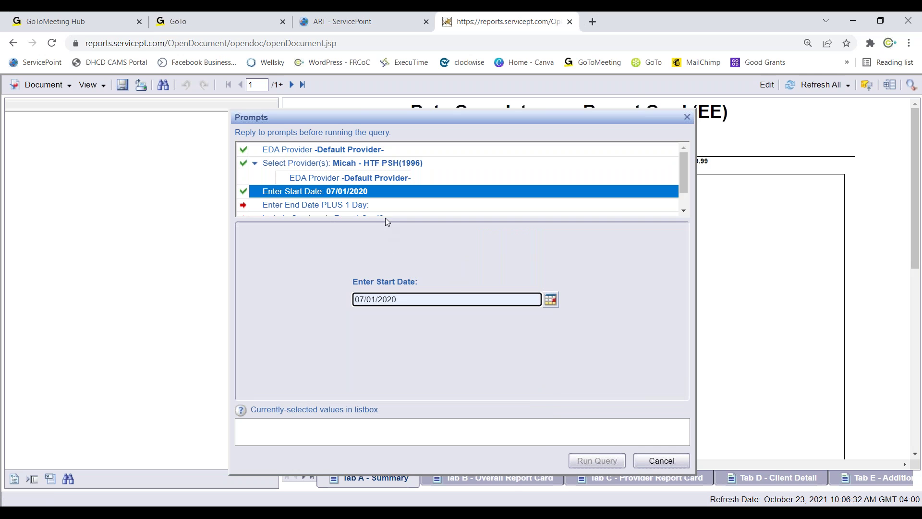
pyautogui.click(382, 205)
pyautogui.click(395, 299)
pyautogui.write('07/01/2021')
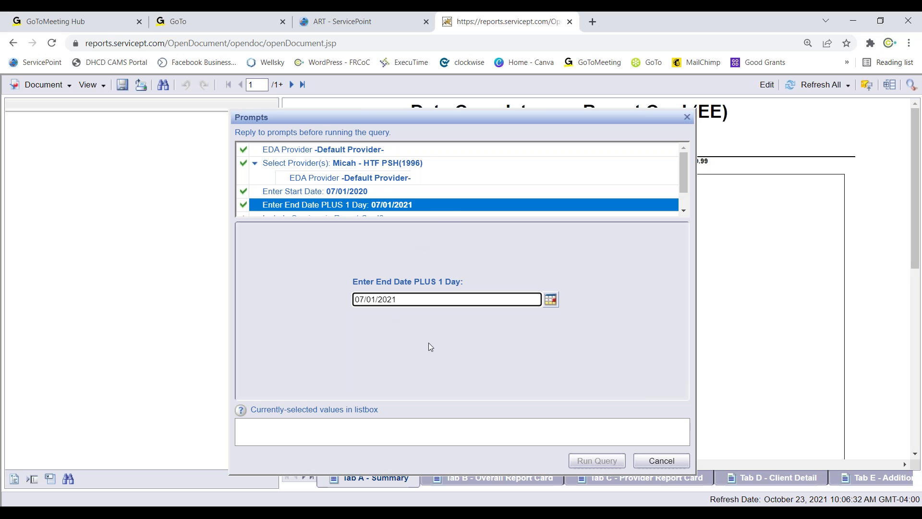
# Answer No to including services in the report card, run the query, and dismiss the data retrieval notice.
pyautogui.scroll(-1, 449, 212)
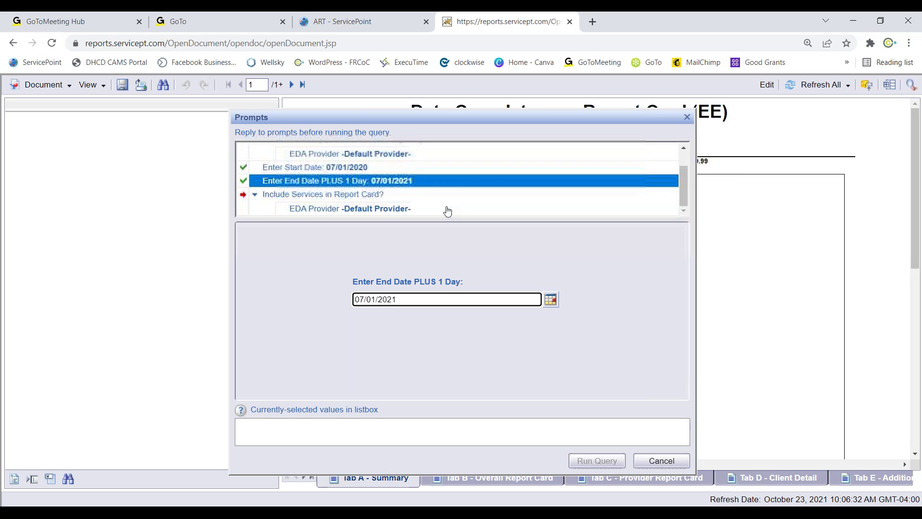
pyautogui.click(363, 195)
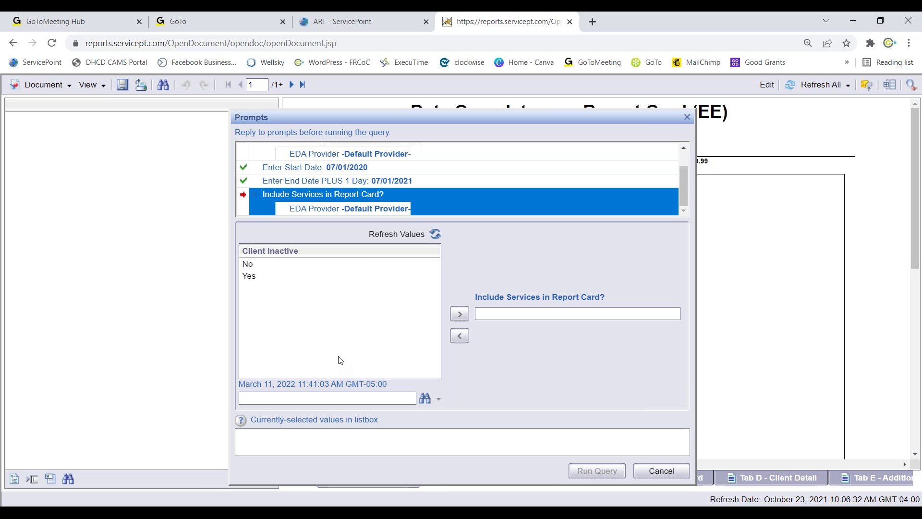
pyautogui.doubleClick(264, 266)
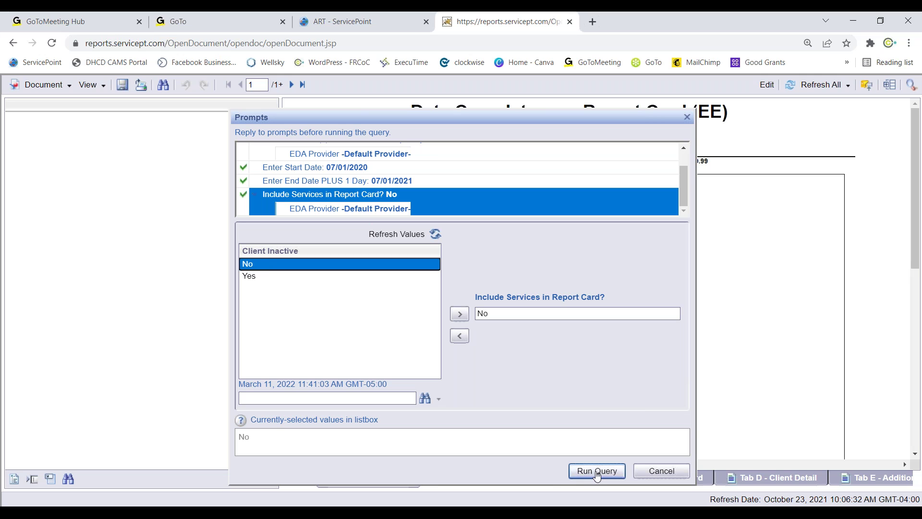
pyautogui.click(597, 472)
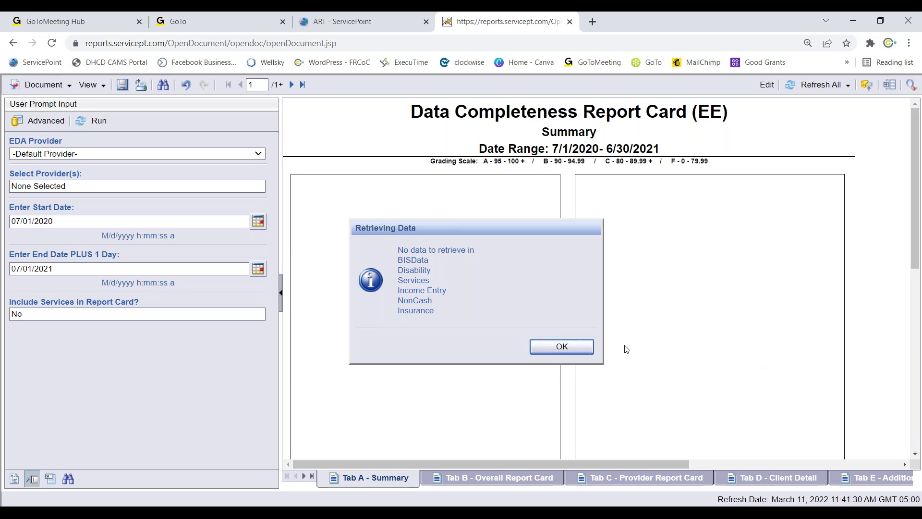
pyautogui.click(580, 346)
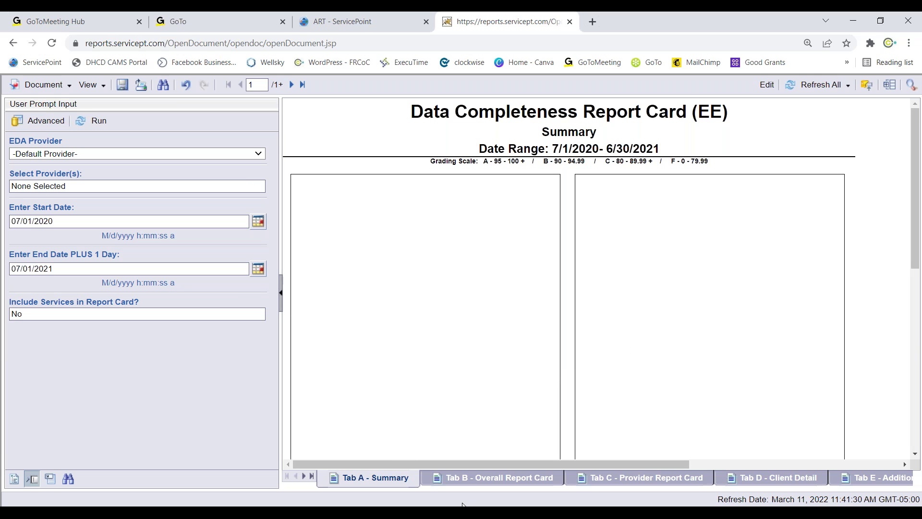
# Examine the Summary and the data element tables of the Overall Report Card.
pyautogui.scroll(-3, 489, 314)
pyautogui.scroll(3, 489, 315)
pyautogui.click(485, 478)
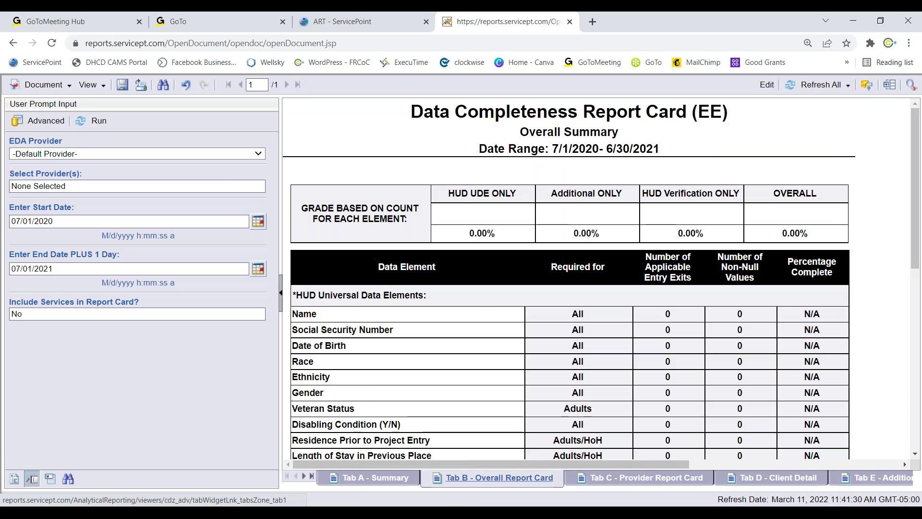
pyautogui.scroll(-5, 532, 350)
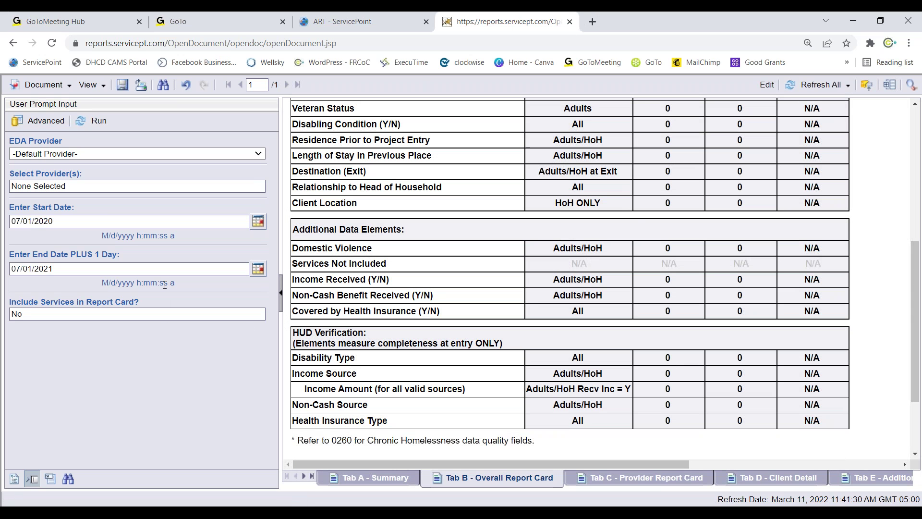
# Reopen the report prompts, replace None Selected with the provider Micah - Journey FUSE - PSH(1562), and rerun the query.
pyautogui.click(45, 120)
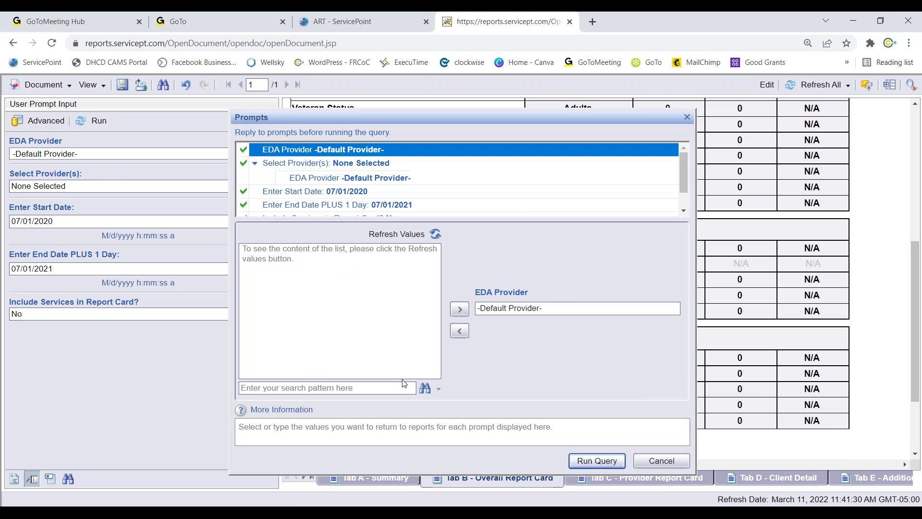
pyautogui.click(373, 164)
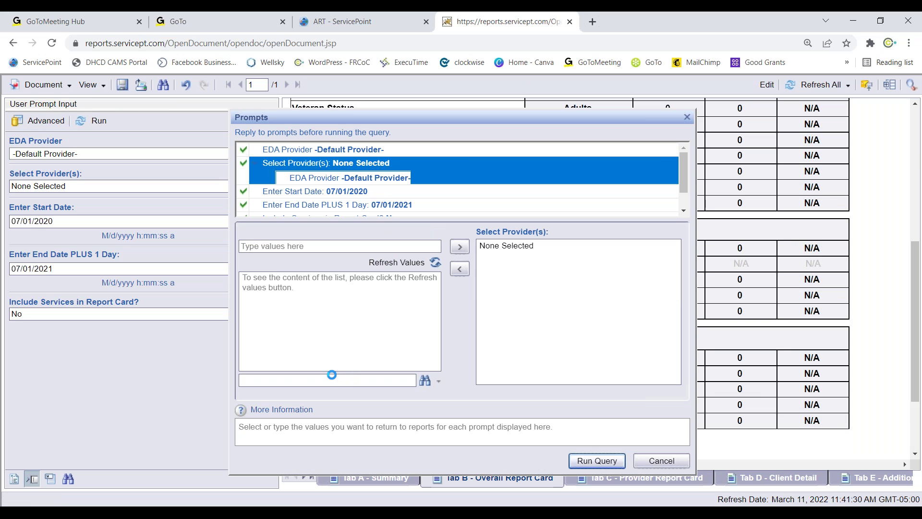
pyautogui.click(326, 391)
pyautogui.write('micah')
pyautogui.press('Return')
pyautogui.moveTo(435, 307); pyautogui.dragTo(436, 321)
pyautogui.click(380, 316)
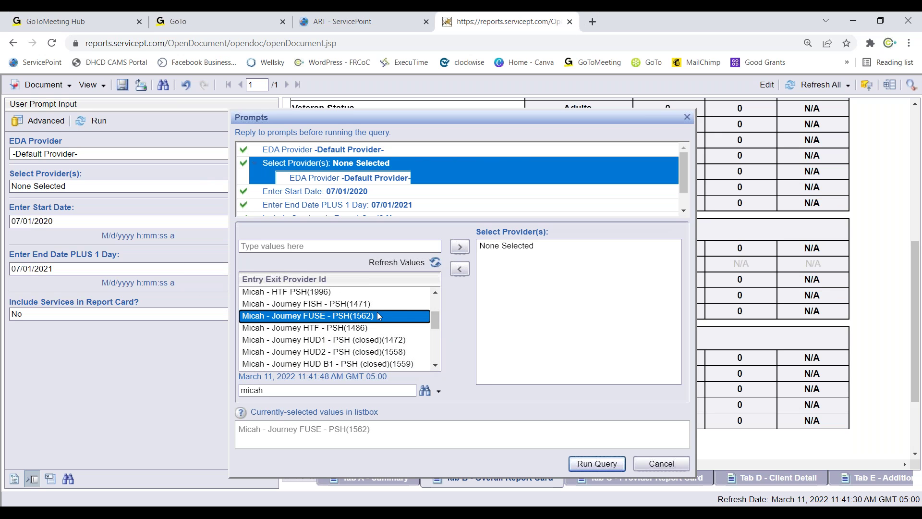
pyautogui.moveTo(379, 315); pyautogui.dragTo(508, 250)
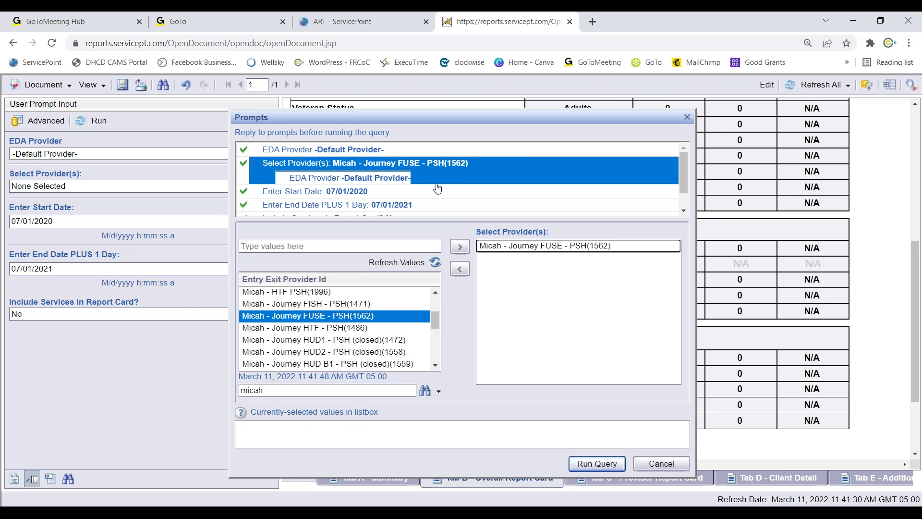
pyautogui.click(600, 464)
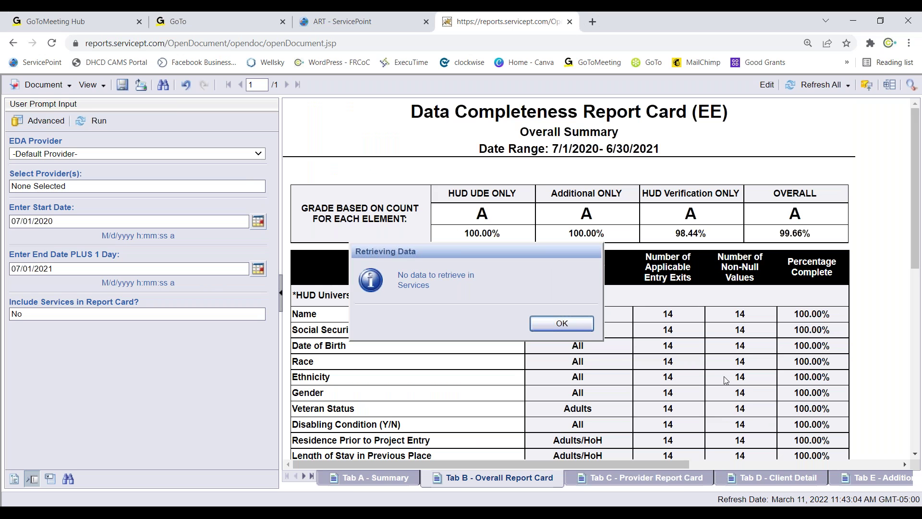
pyautogui.click(577, 330)
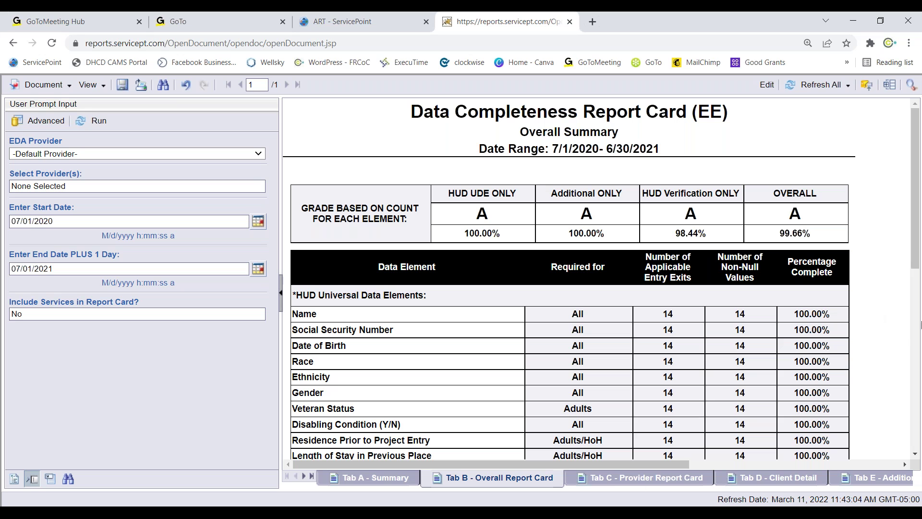
# Examine the provider grade pie charts on Tab A - Summary, including the Additional ONLY and HUD Verification ONLY grades.
pyautogui.click(363, 484)
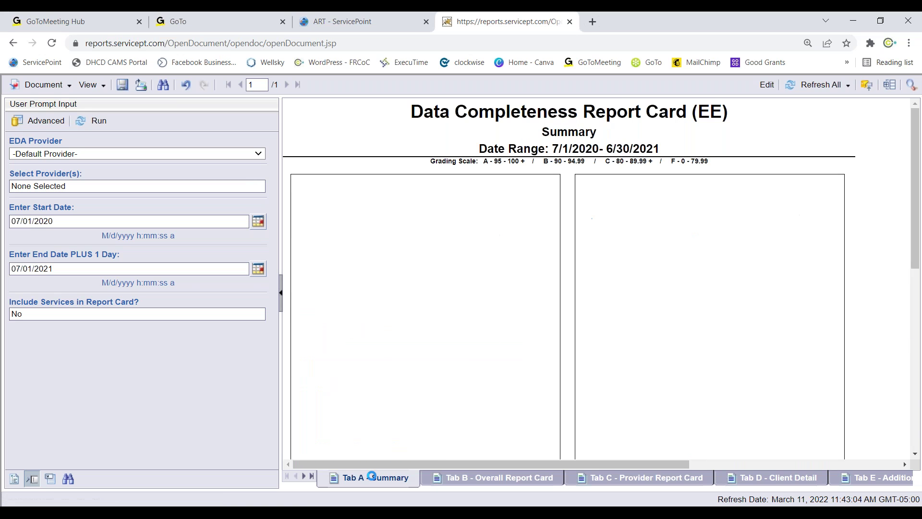
pyautogui.scroll(-2, 515, 326)
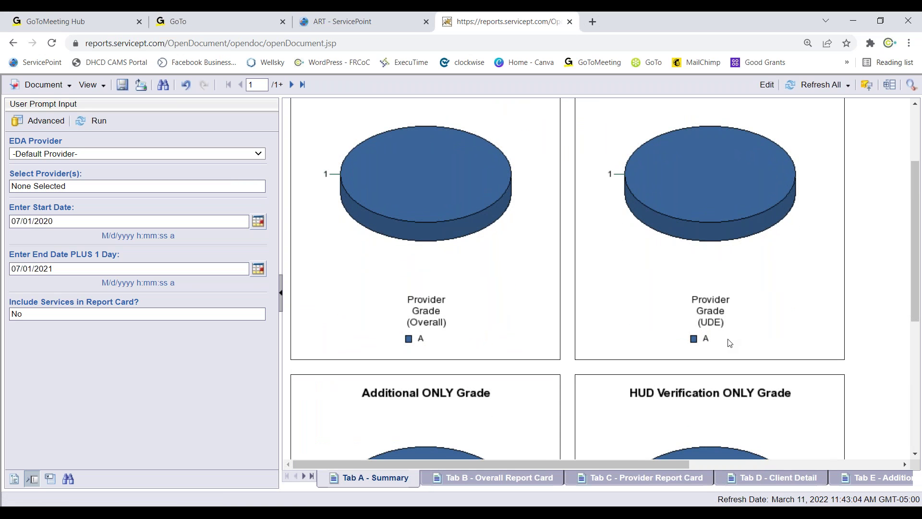
pyautogui.scroll(-4, 731, 338)
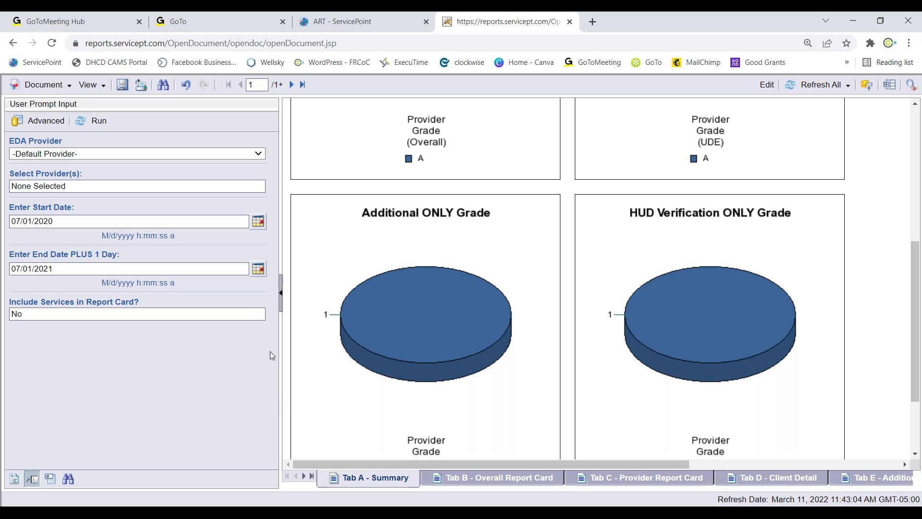
# Hide the prompt input pane and examine the data element tables on Tab B - Overall Report Card.
pyautogui.click(280, 298)
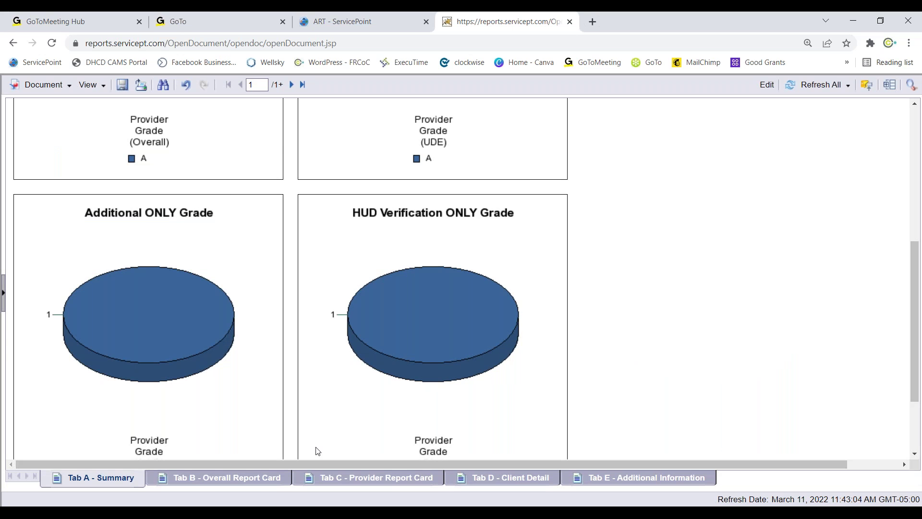
pyautogui.click(220, 477)
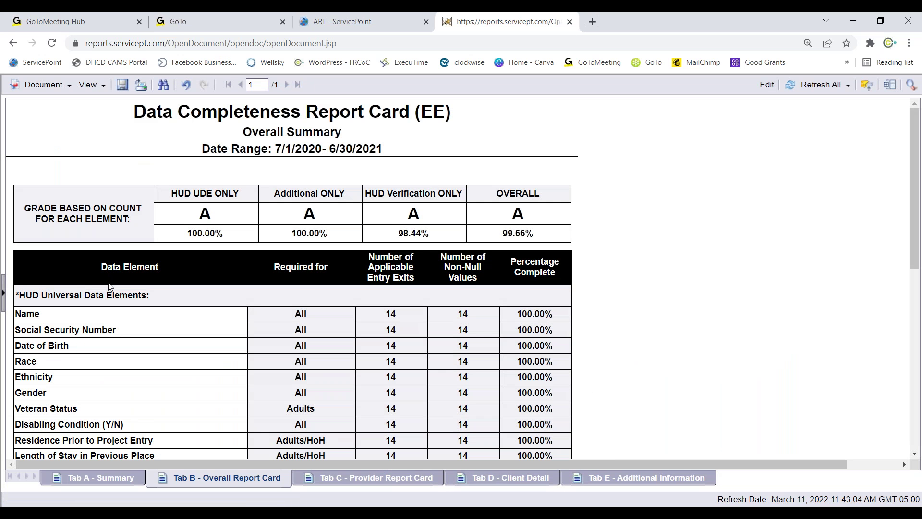
pyautogui.scroll(-3, 111, 287)
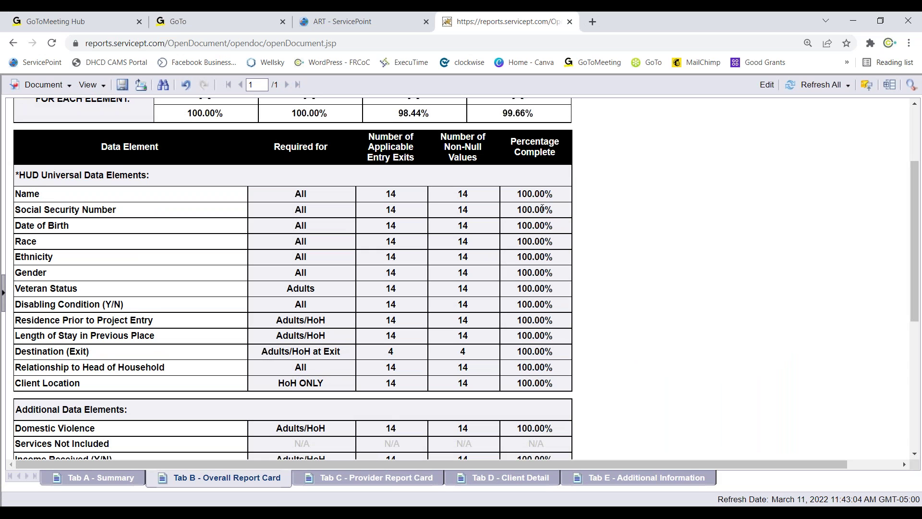
pyautogui.scroll(-5, 577, 348)
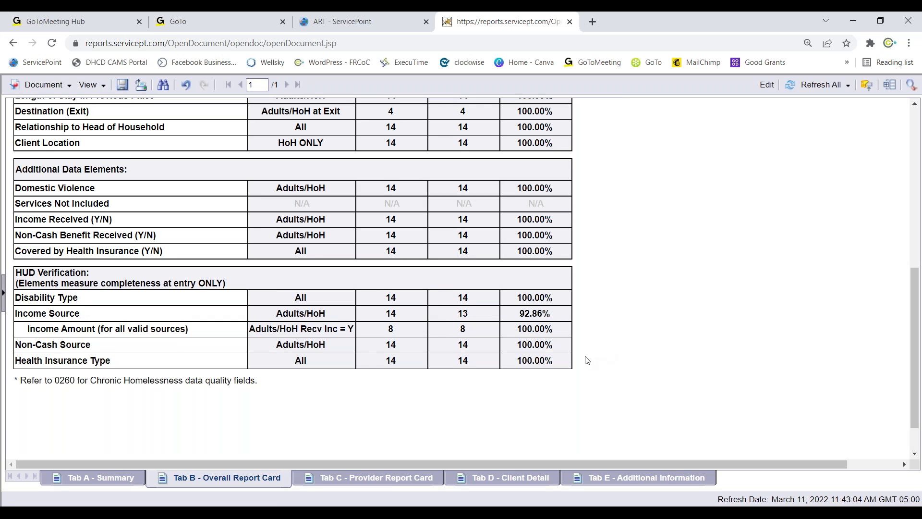
pyautogui.scroll(1, 442, 332)
pyautogui.scroll(3, 443, 331)
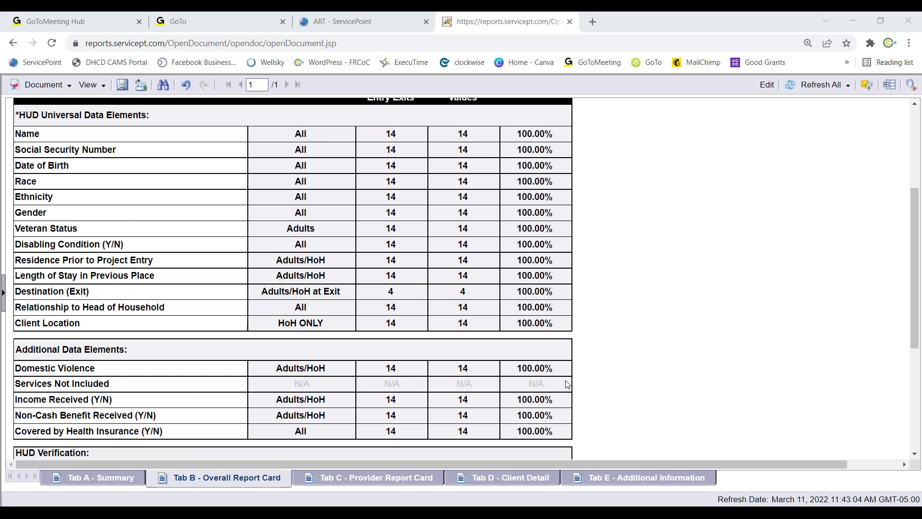
# Examine the Income Source row and its percentage complete in the HUD Verification section.
pyautogui.scroll(-4, 567, 384)
pyautogui.moveTo(551, 313); pyautogui.dragTo(19, 316)
pyautogui.click(138, 318)
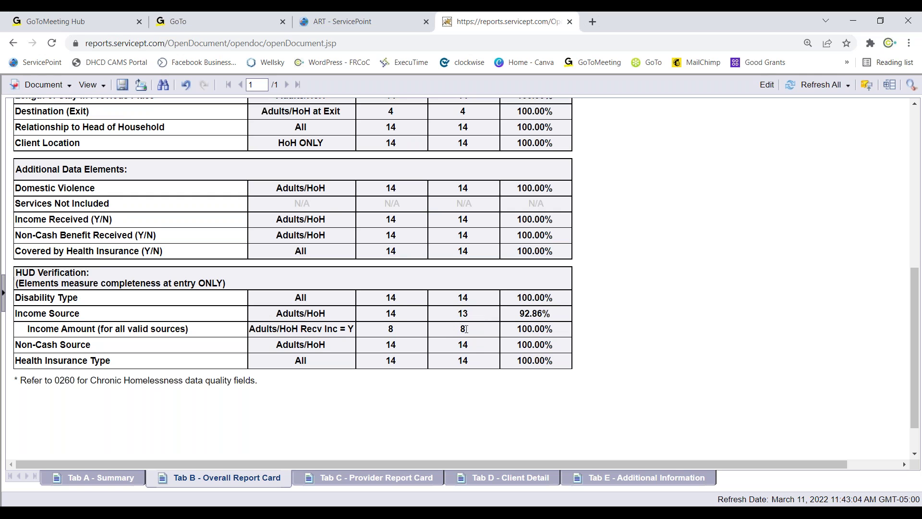
pyautogui.moveTo(523, 313); pyautogui.dragTo(550, 314)
pyautogui.click(553, 317)
# Examine the grades and data element tables on Tab C - Provider Report Card.
pyautogui.click(360, 479)
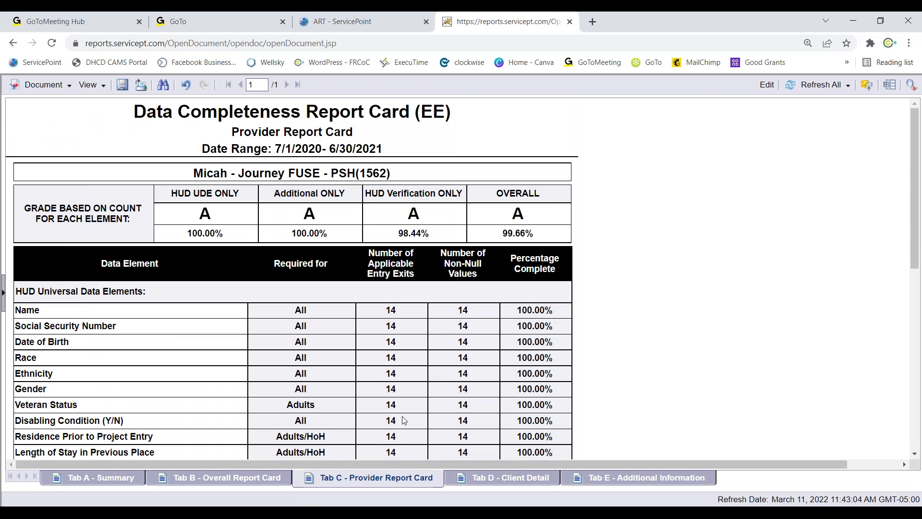
pyautogui.scroll(-1, 403, 414)
pyautogui.scroll(-8, 404, 415)
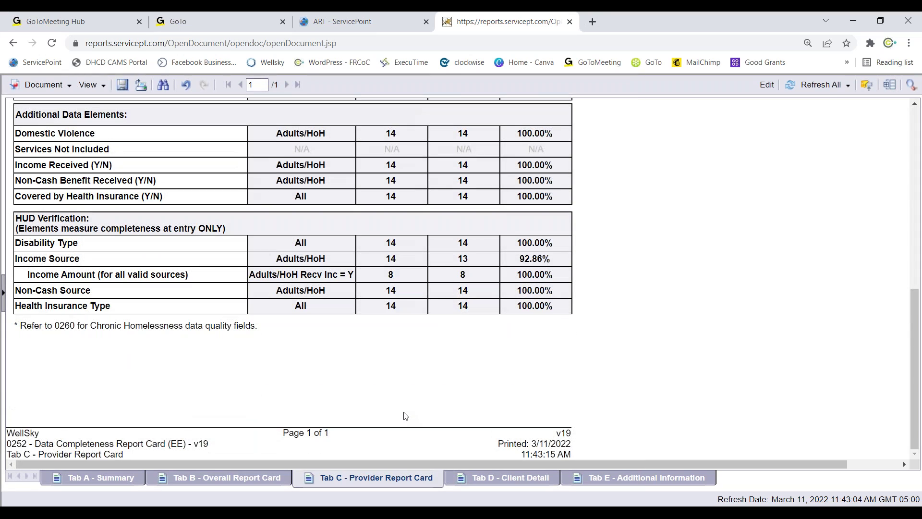
pyautogui.scroll(10, 405, 415)
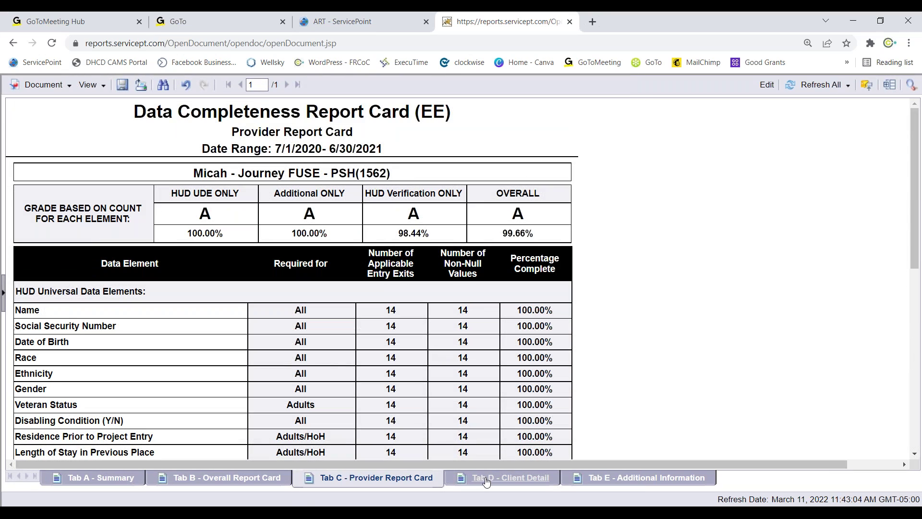
# On Tab D - Client Detail, trace the incomplete HUD Verification income entry to its client row and ID.
pyautogui.click(492, 477)
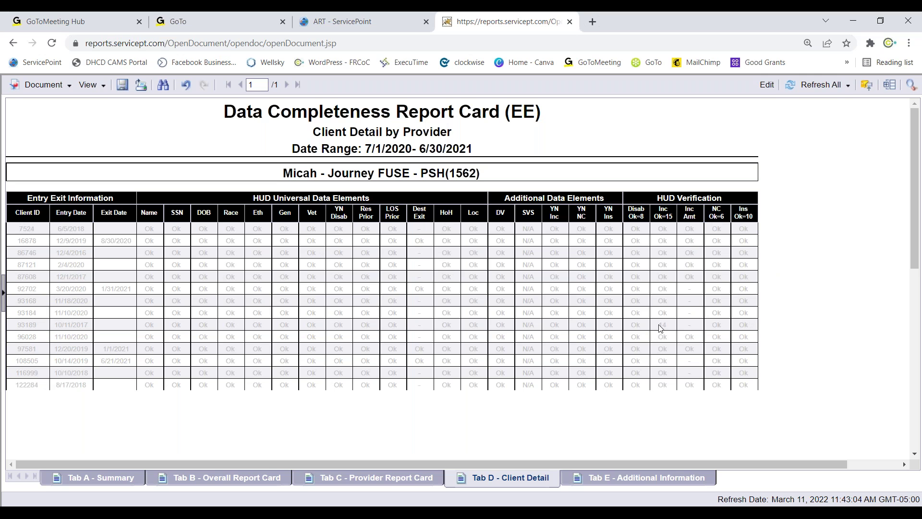
pyautogui.moveTo(658, 322); pyautogui.dragTo(671, 331)
pyautogui.moveTo(672, 328); pyautogui.dragTo(19, 324)
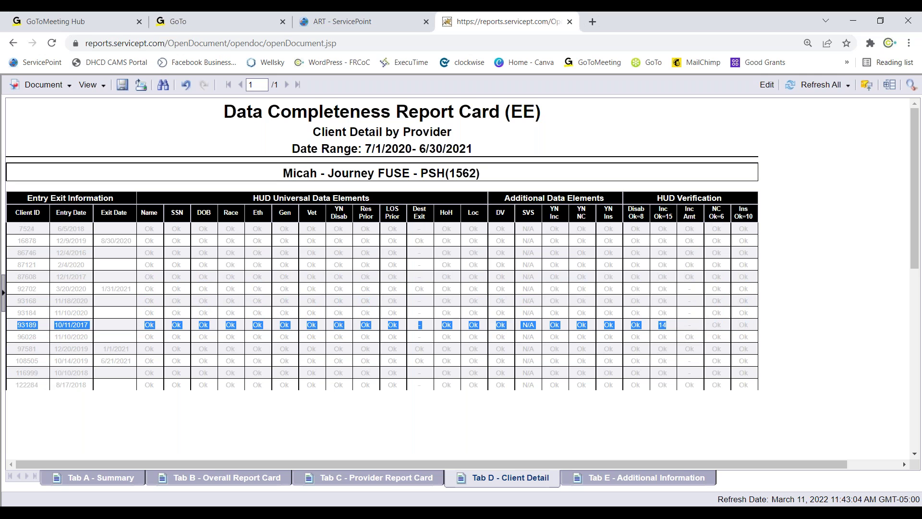
pyautogui.click(22, 325)
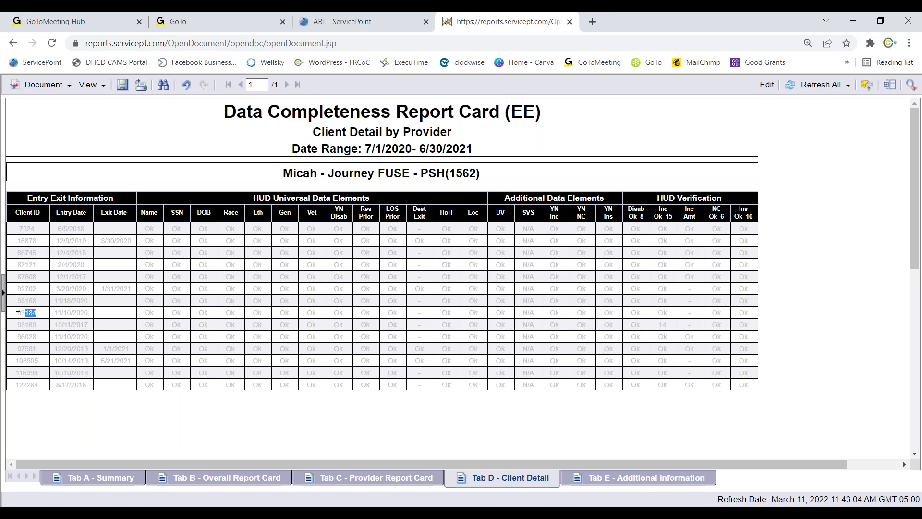
pyautogui.moveTo(37, 318); pyautogui.dragTo(3, 315)
pyautogui.click(79, 362)
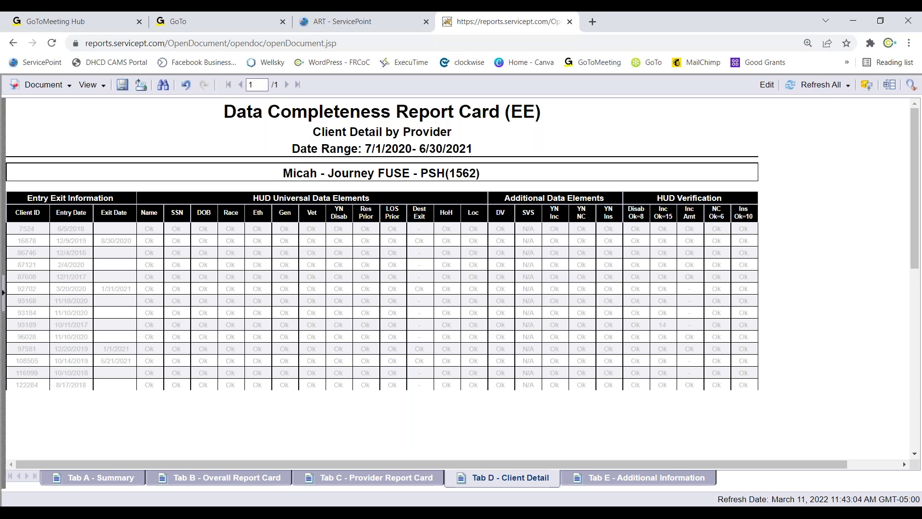
# Reopen the report prompts and search the Select Provider(s) list for Micah.
pyautogui.click(3, 292)
pyautogui.click(59, 123)
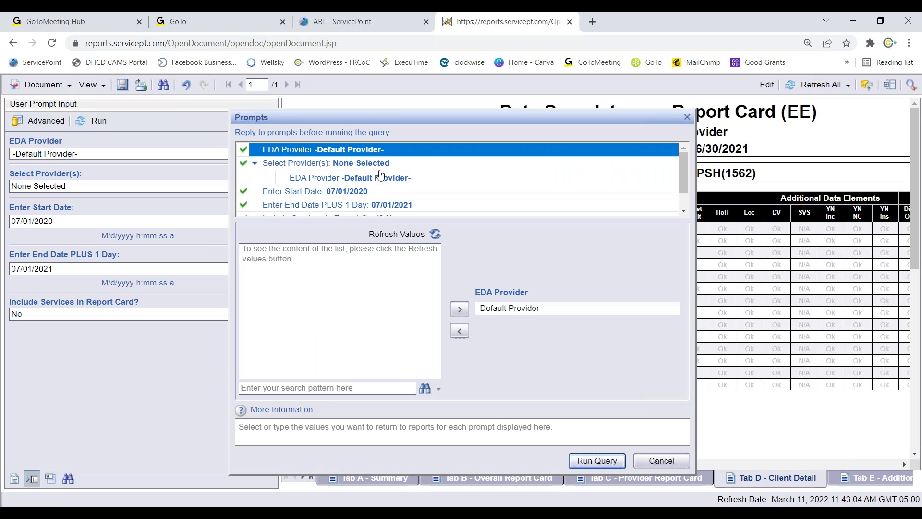
pyautogui.click(379, 166)
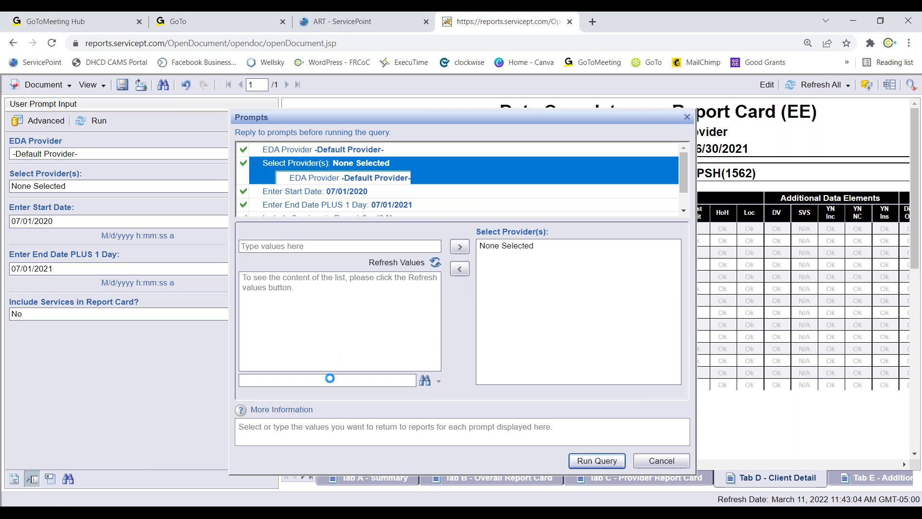
pyautogui.click(343, 390)
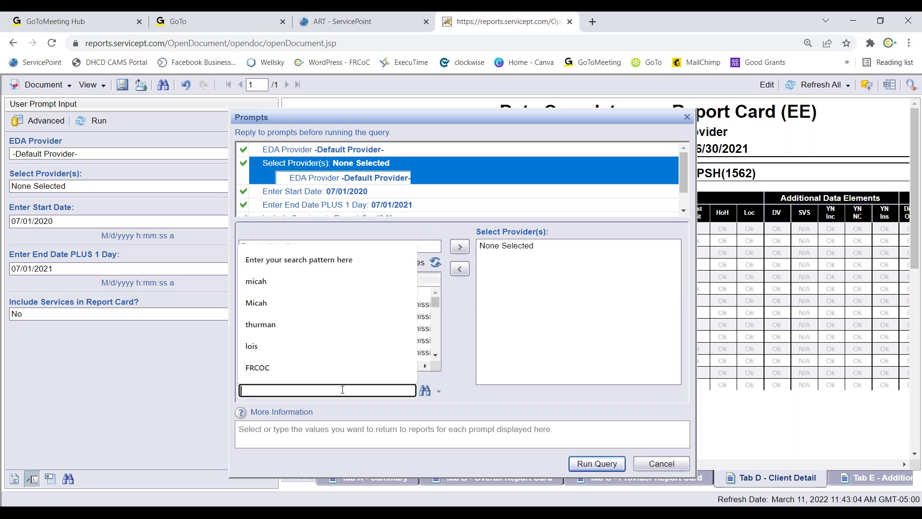
pyautogui.write('Micah')
pyautogui.press('Return')
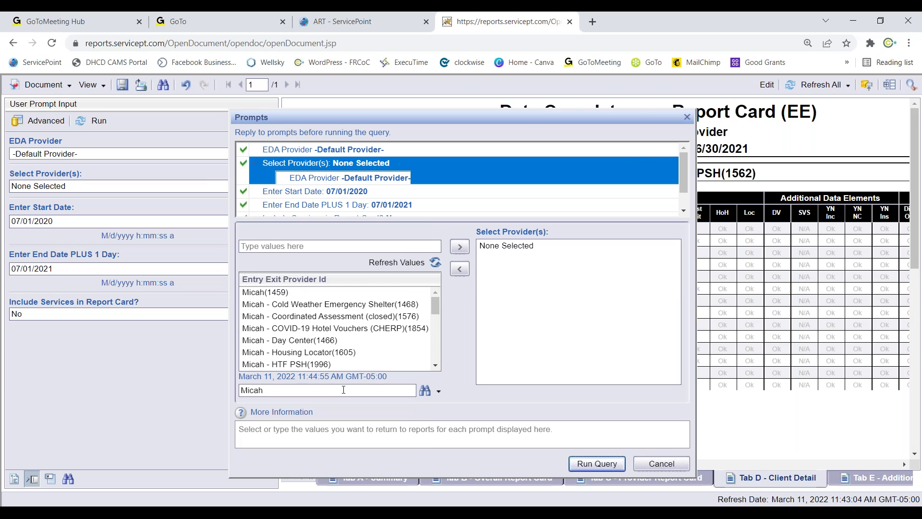
# Add the Micah Cold Weather Emergency Shelter, Coordinated Assessment, COVID-19 Hotel Vouchers, Day Center and HTF PSH providers to the selection, then cancel the prompts.
pyautogui.click(295, 306)
pyautogui.doubleClick(296, 316)
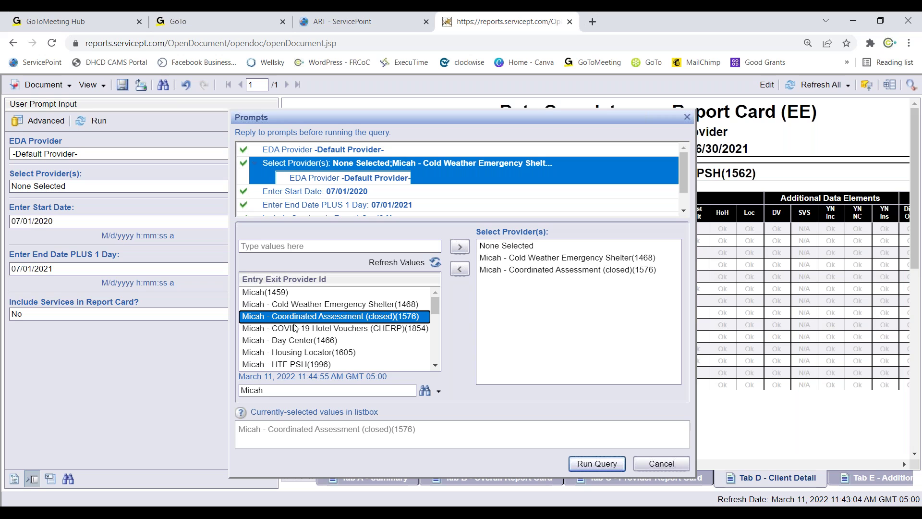
pyautogui.doubleClick(296, 328)
pyautogui.doubleClick(294, 340)
pyautogui.click(298, 353)
pyautogui.doubleClick(302, 364)
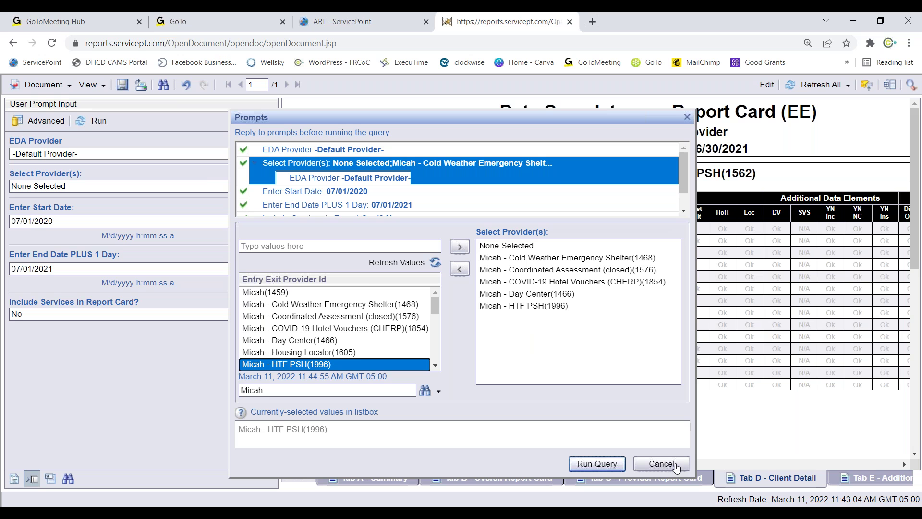
pyautogui.click(661, 463)
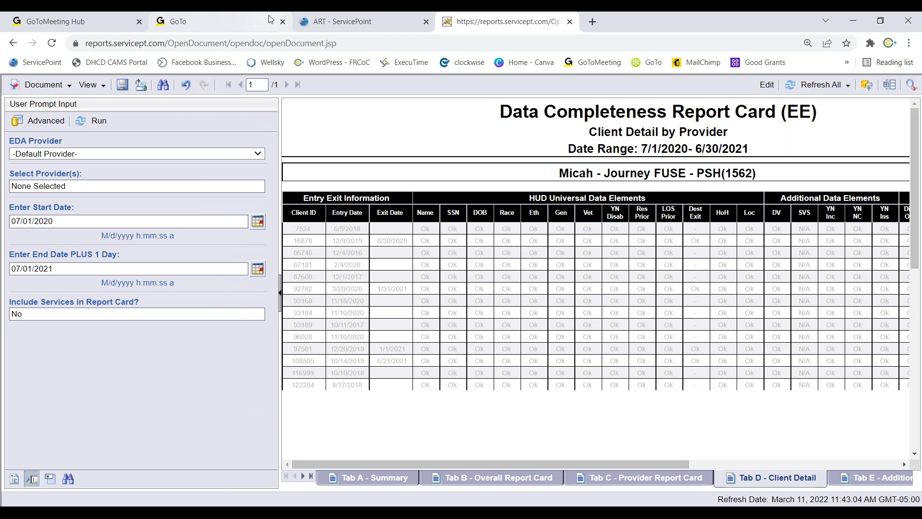
# Switch to the ServicePoint ART browser and examine the Public Folder's report folders and the Report - ADMIN (WellSky) list.
pyautogui.click(343, 22)
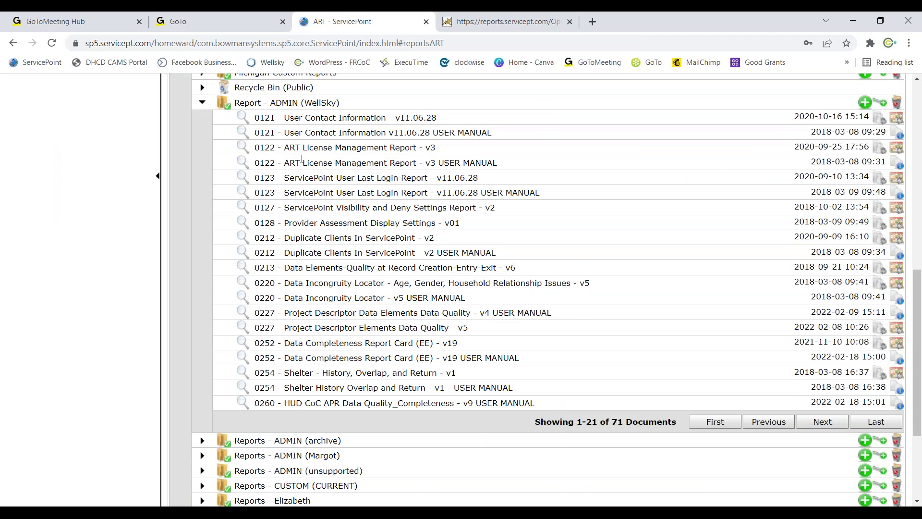
pyautogui.scroll(-3, 310, 183)
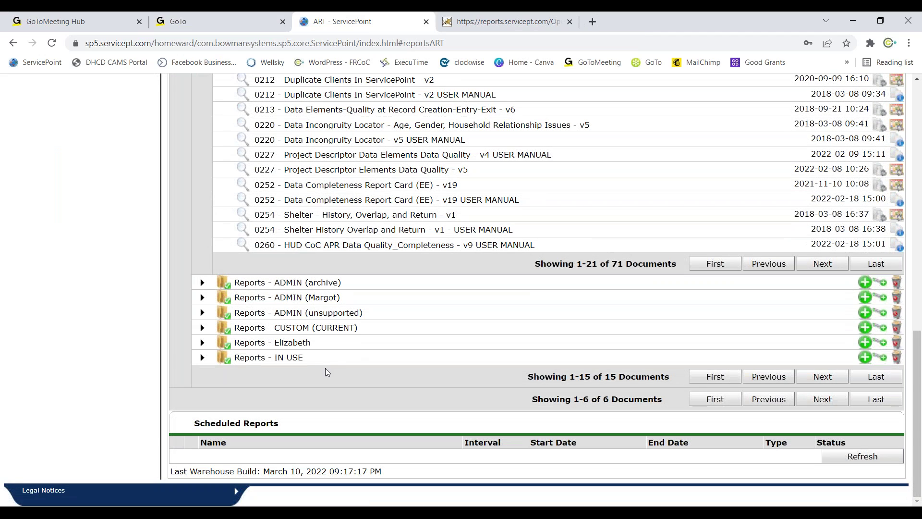
pyautogui.scroll(3, 360, 336)
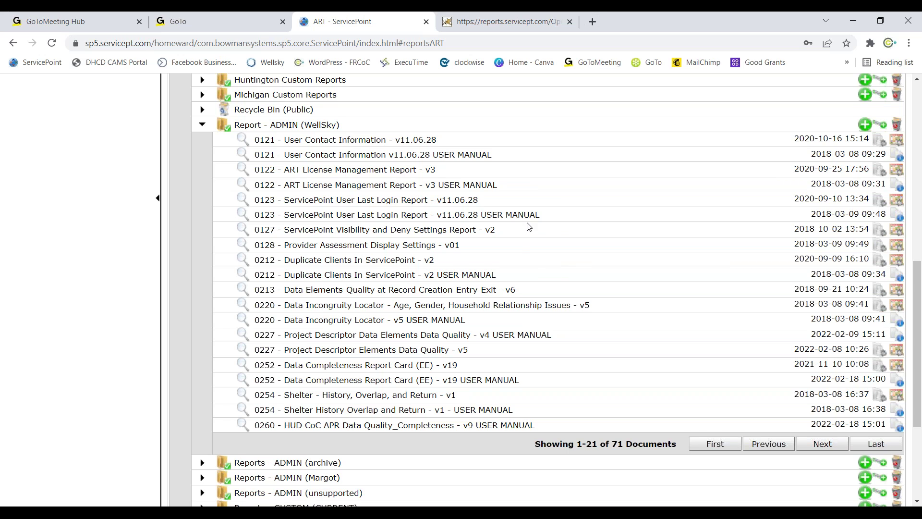
pyautogui.scroll(9, 519, 249)
pyautogui.scroll(1, 517, 246)
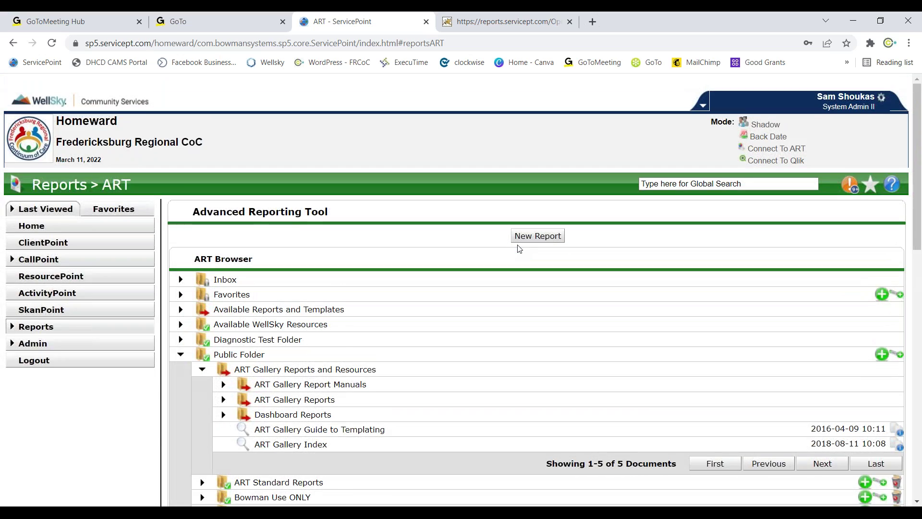
pyautogui.scroll(-8, 516, 247)
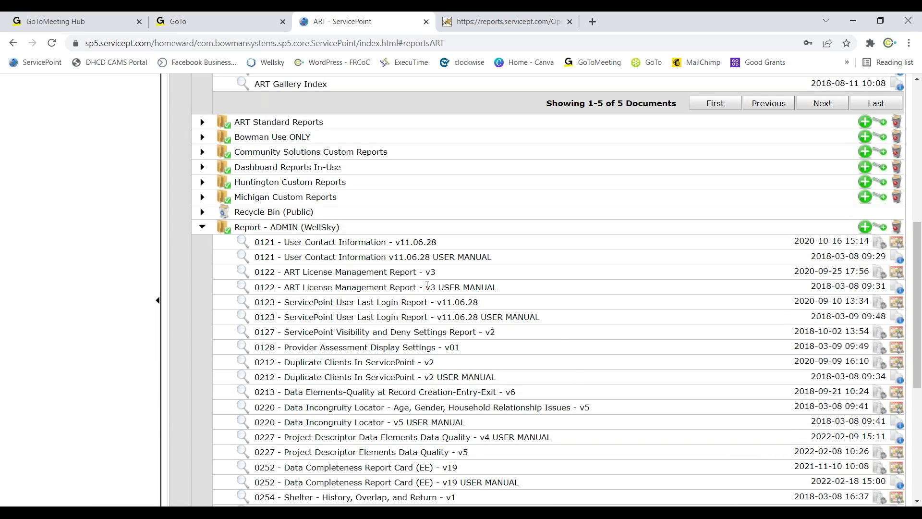
pyautogui.scroll(-6, 425, 284)
pyautogui.scroll(4, 426, 285)
pyautogui.scroll(1, 547, 288)
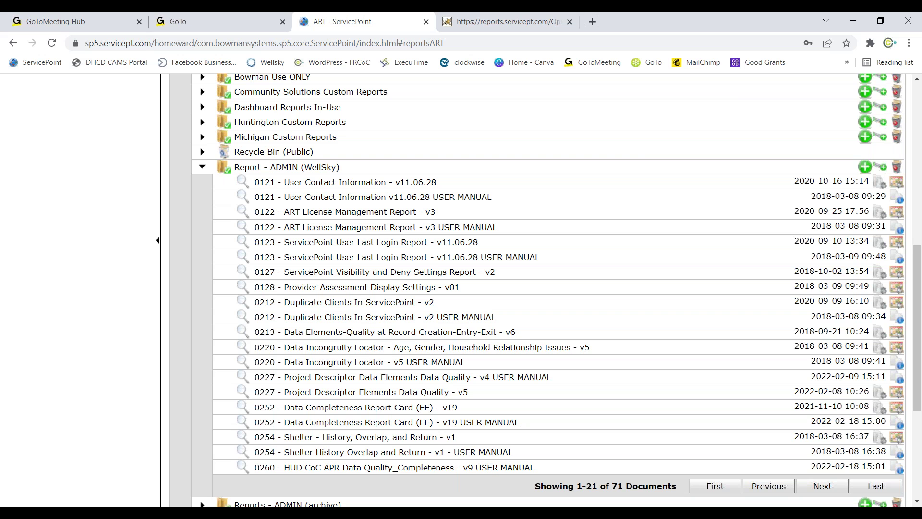
pyautogui.scroll(5, 412, 252)
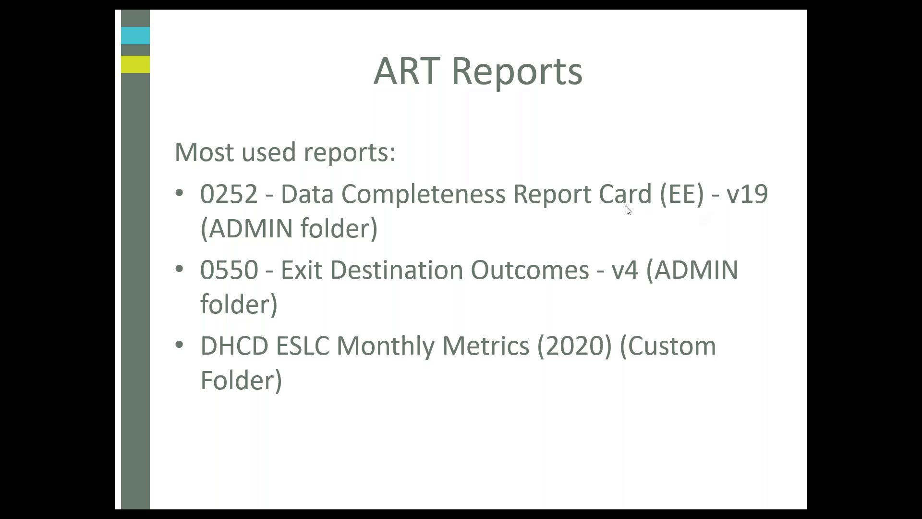
pyautogui.click(754, 158)
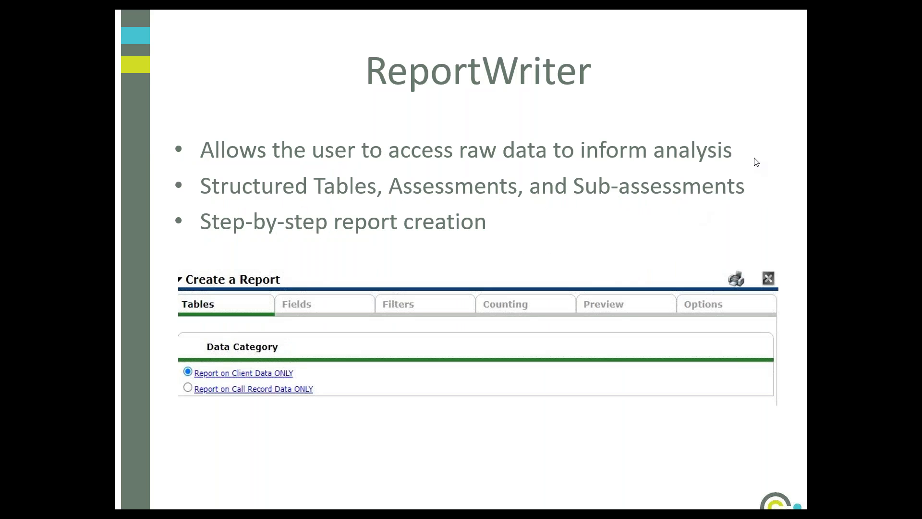
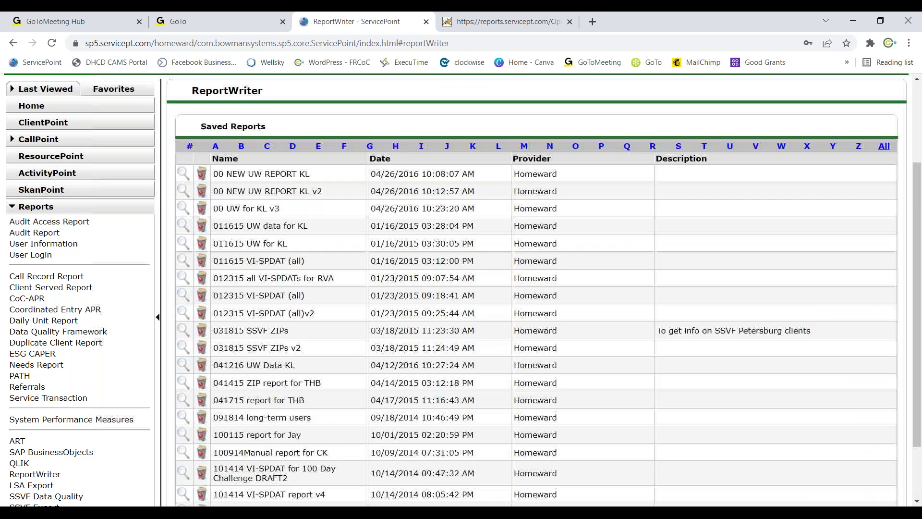
# Filter the saved ReportWriter reports to the letter F and examine the FRCoC reports and their descriptions.
pyautogui.scroll(-1, 449, 290)
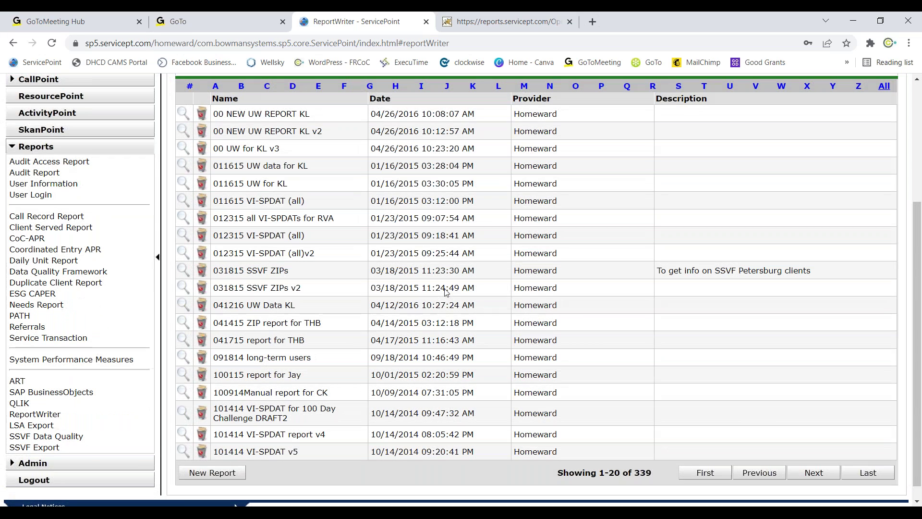
pyautogui.scroll(1, 443, 302)
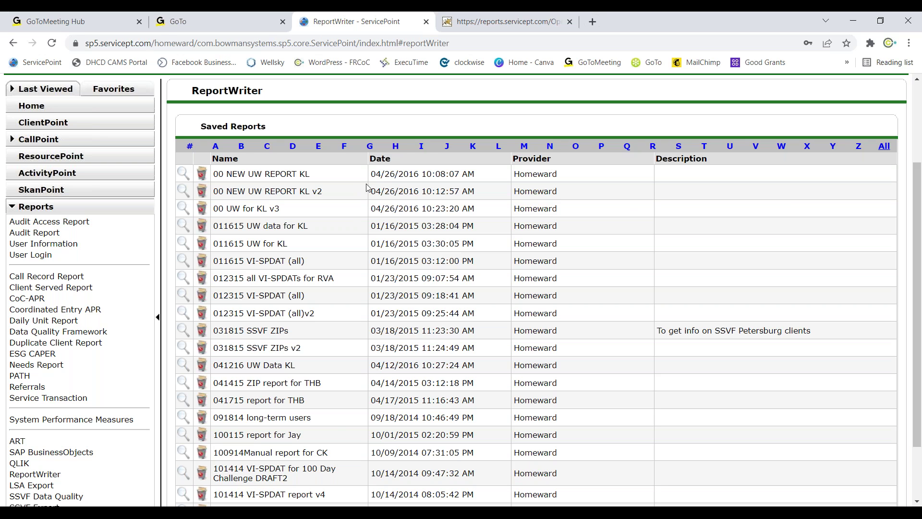
pyautogui.click(344, 150)
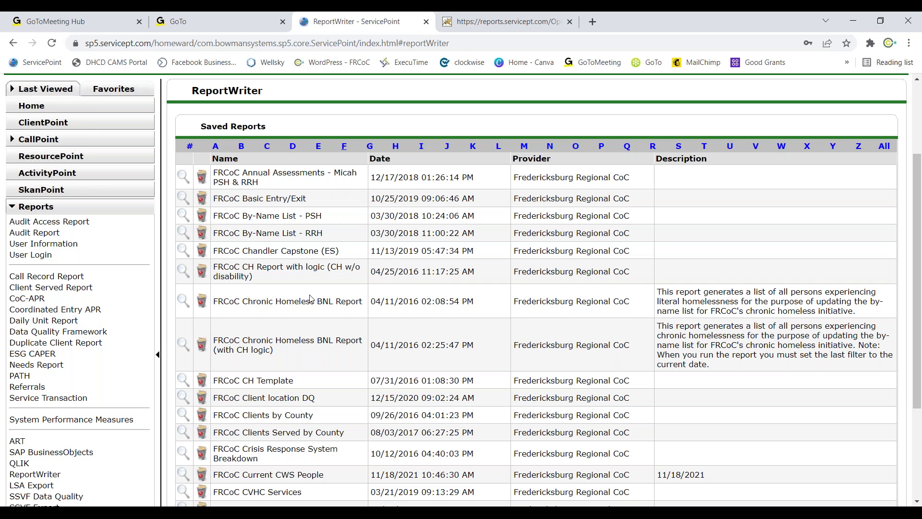
pyautogui.scroll(-3, 276, 197)
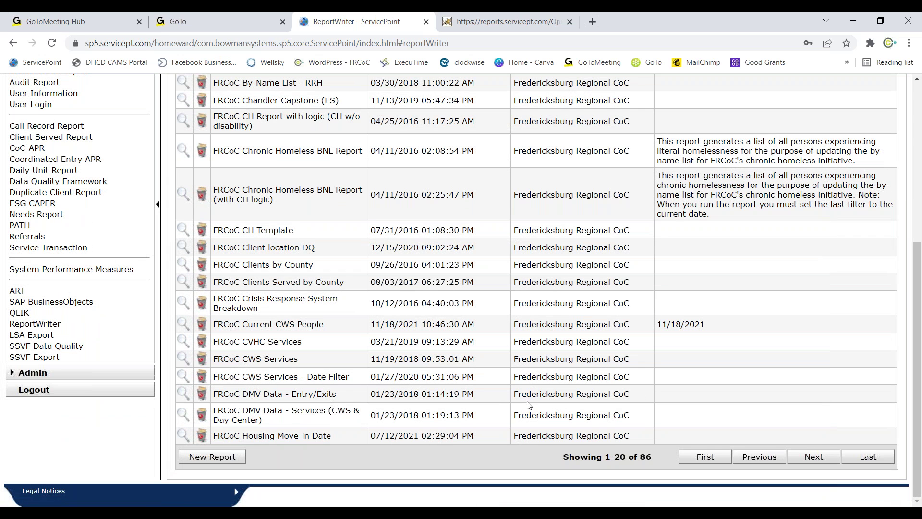
pyautogui.scroll(3, 531, 407)
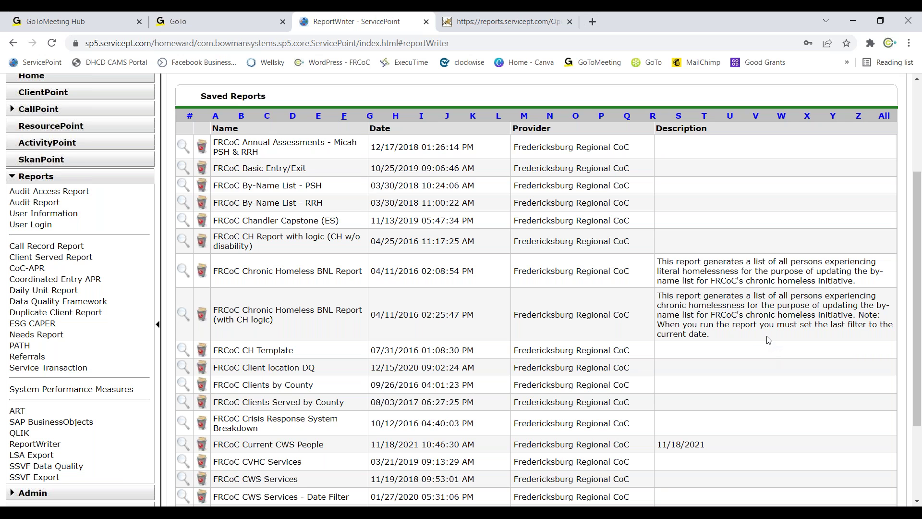
pyautogui.scroll(-1, 767, 338)
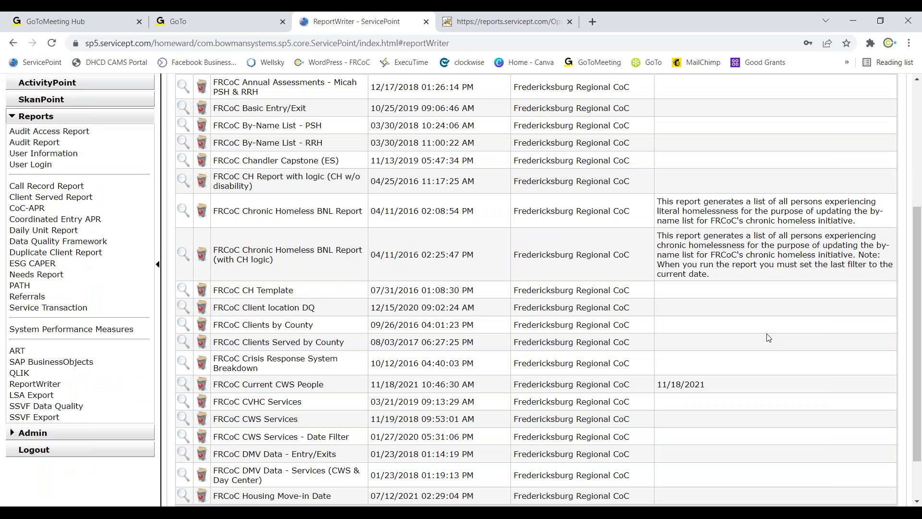
# Page through the remaining saved reports under F and examine their names and descriptions.
pyautogui.scroll(-1, 768, 339)
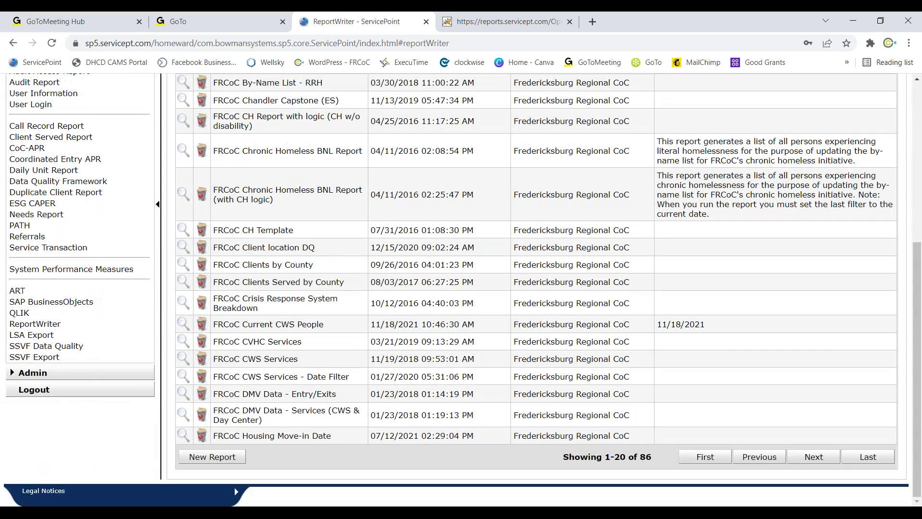
pyautogui.click(801, 460)
pyautogui.click(800, 460)
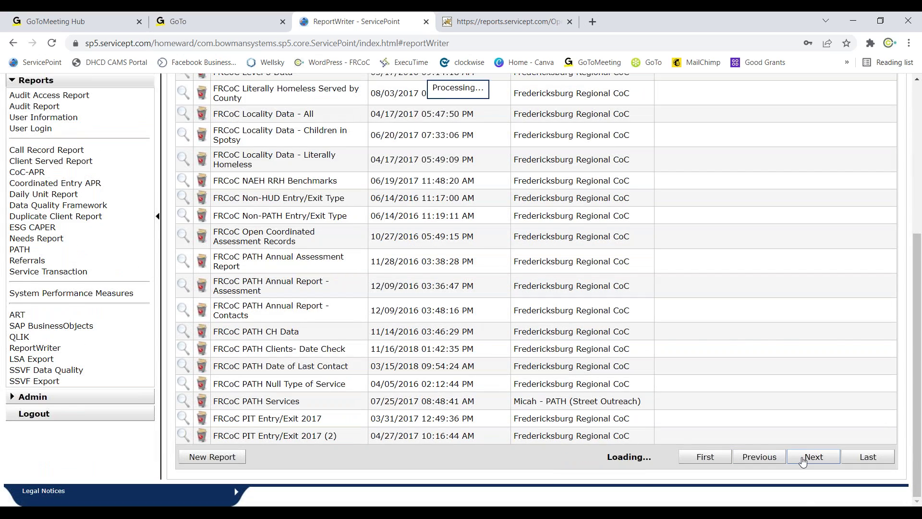
pyautogui.click(803, 460)
pyautogui.scroll(2, 644, 352)
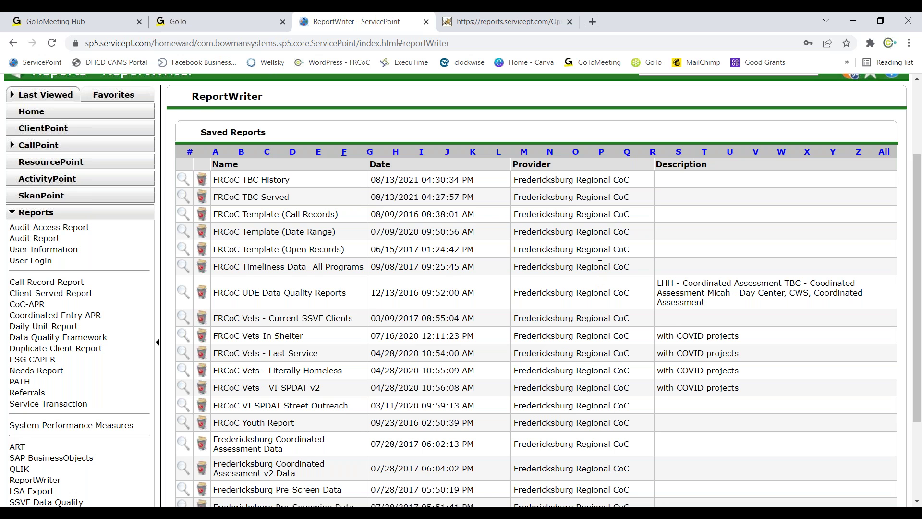
pyautogui.scroll(-3, 284, 401)
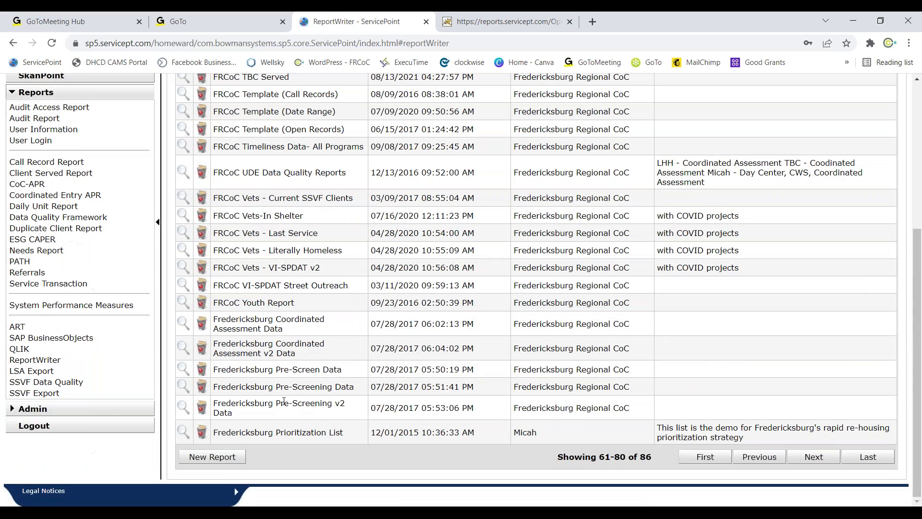
# Create a new client-data report and include the Clients and Entry Exits tables.
pyautogui.click(213, 456)
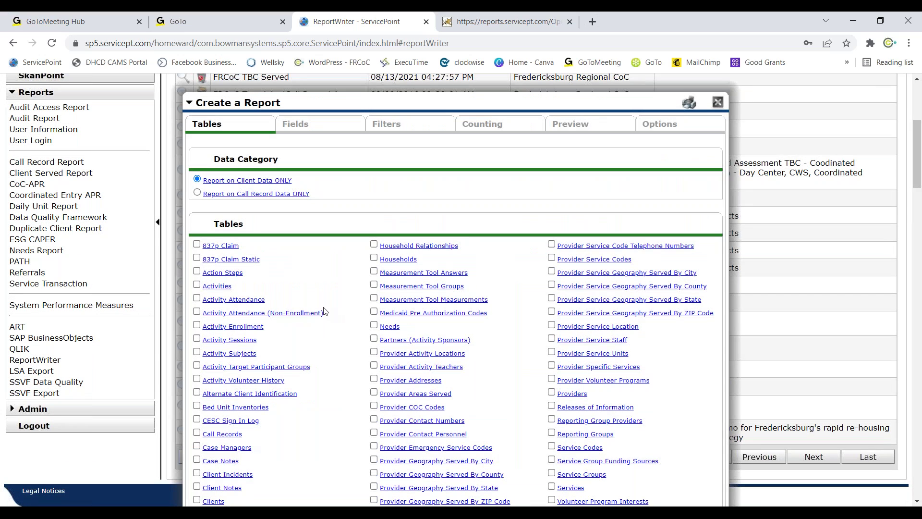
pyautogui.scroll(-3, 323, 309)
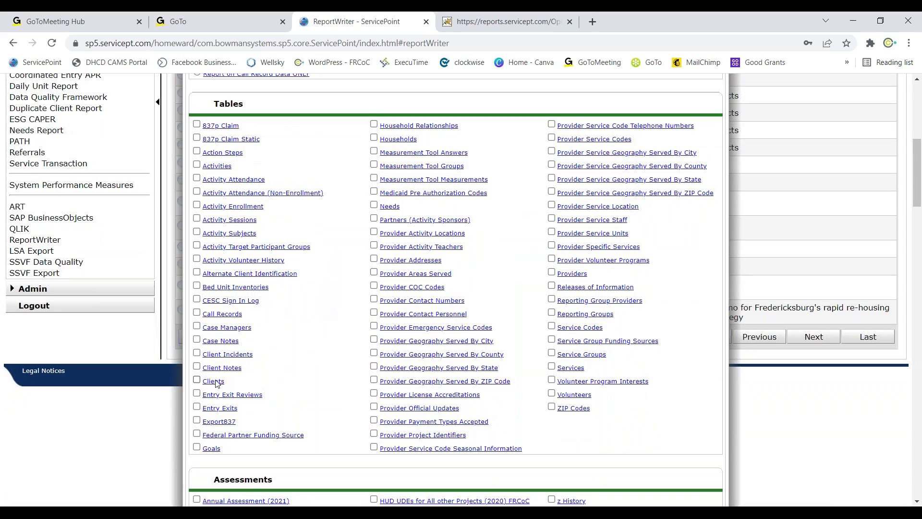
pyautogui.click(196, 380)
pyautogui.click(196, 407)
# Add the HUD CoC & ESG Entry SO ES SH (2020-2021) FRCoC assessment to the report.
pyautogui.scroll(-8, 292, 413)
pyautogui.scroll(-3, 292, 413)
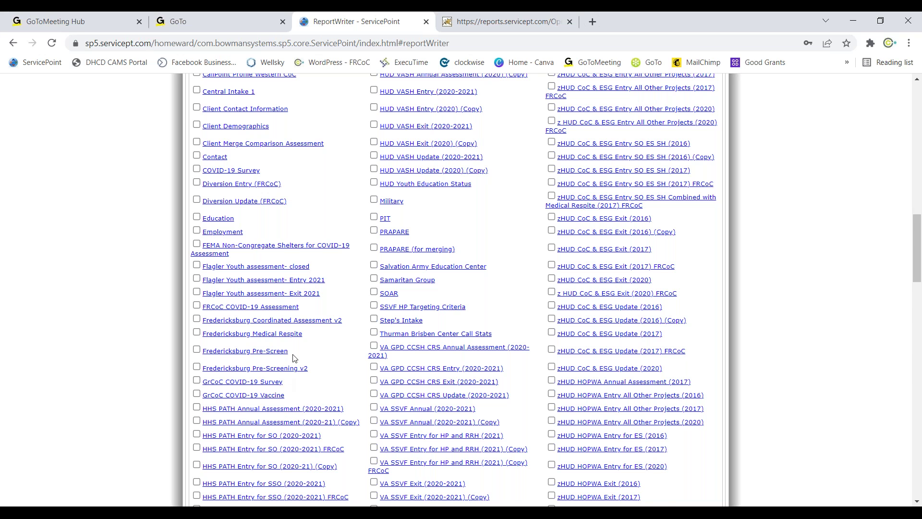
pyautogui.scroll(-6, 307, 379)
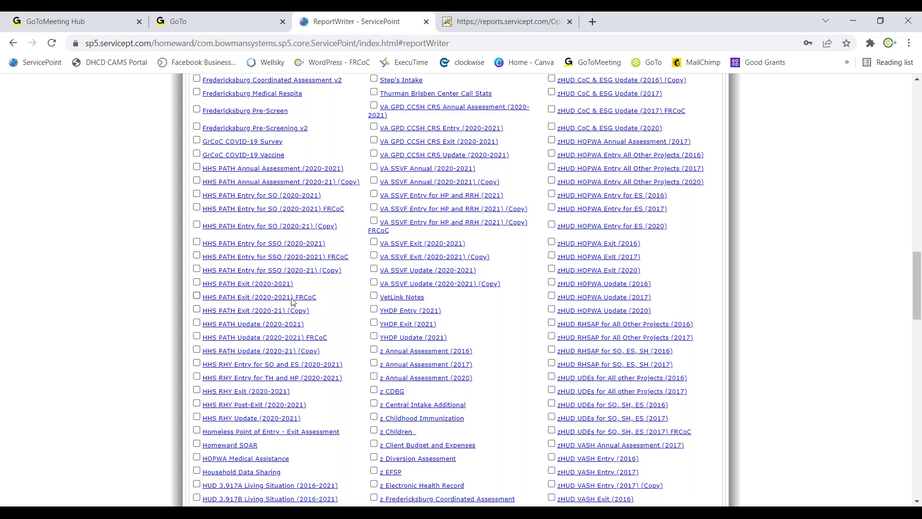
pyautogui.scroll(-5, 291, 300)
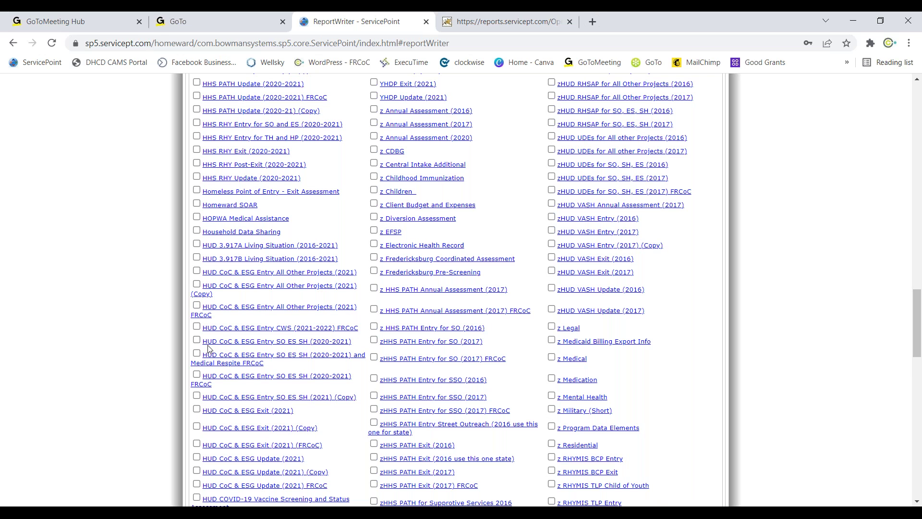
pyautogui.click(197, 374)
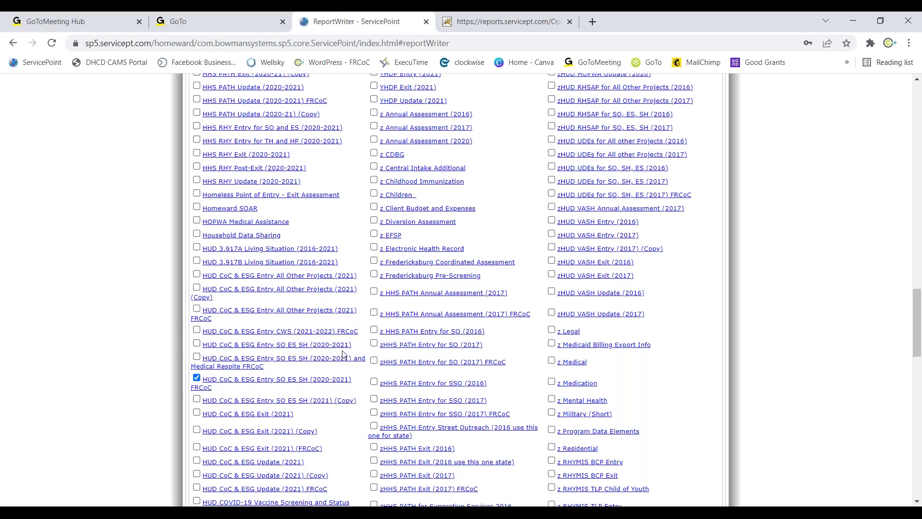
# Open the report's fields and examine those available for Clients, Entry Exits and the HUD CoC & ESG Entry assessment.
pyautogui.scroll(20, 339, 347)
pyautogui.scroll(-4, 339, 348)
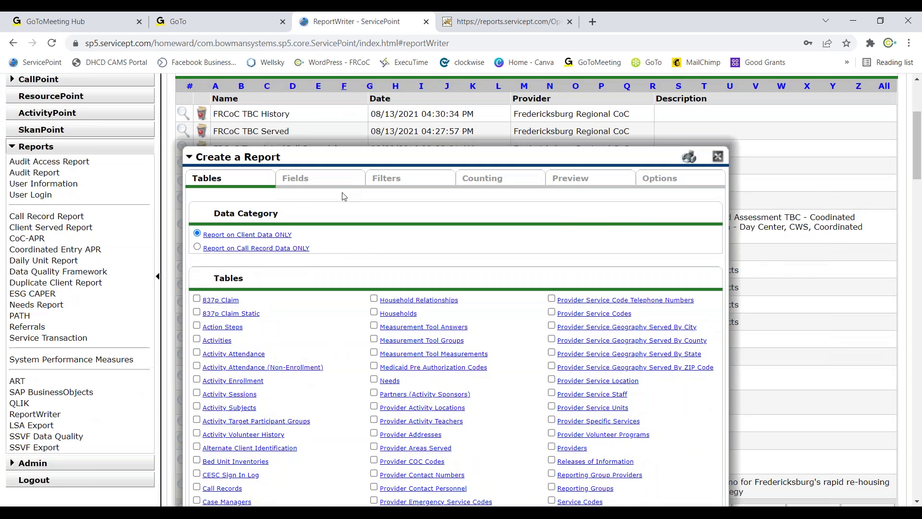
pyautogui.click(349, 185)
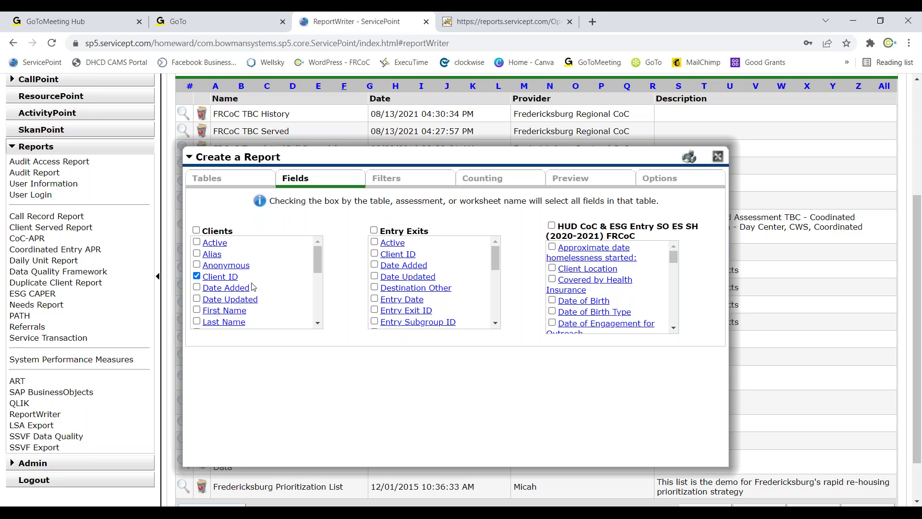
pyautogui.scroll(-2, 254, 286)
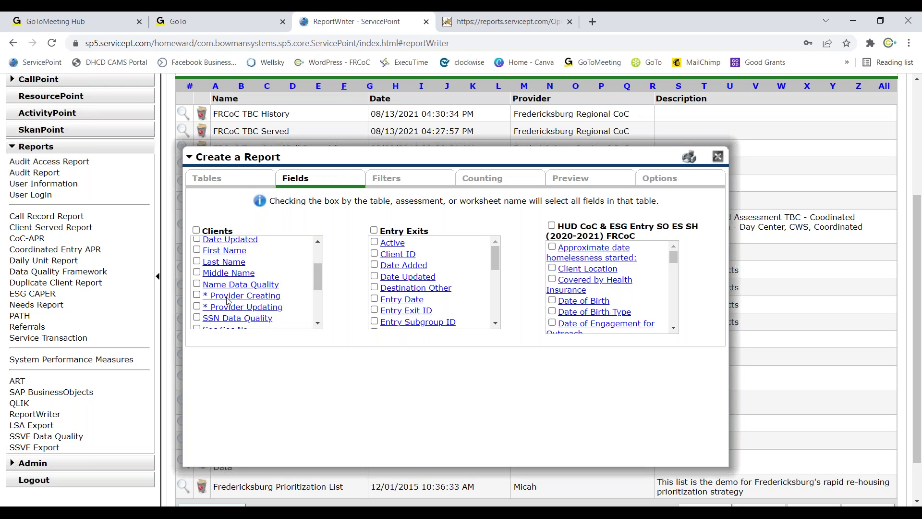
pyautogui.scroll(-4, 460, 290)
pyautogui.scroll(2, 460, 290)
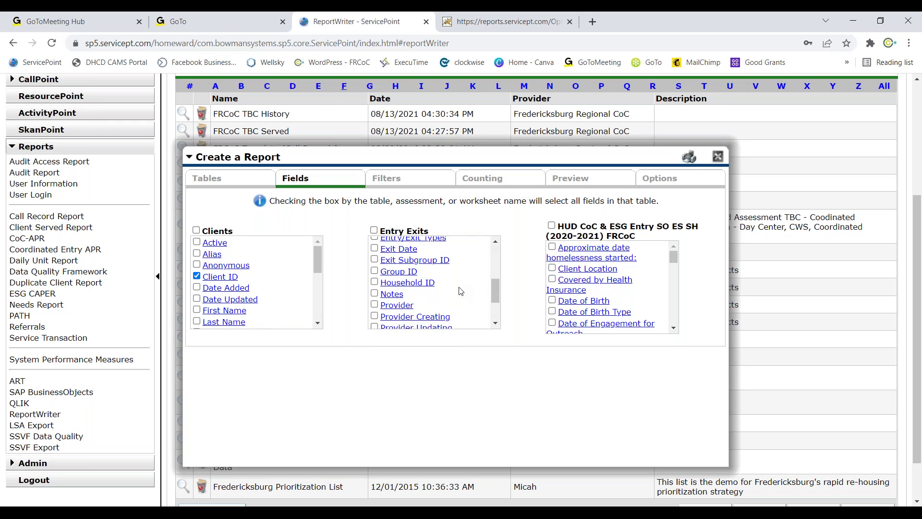
pyautogui.scroll(4, 460, 291)
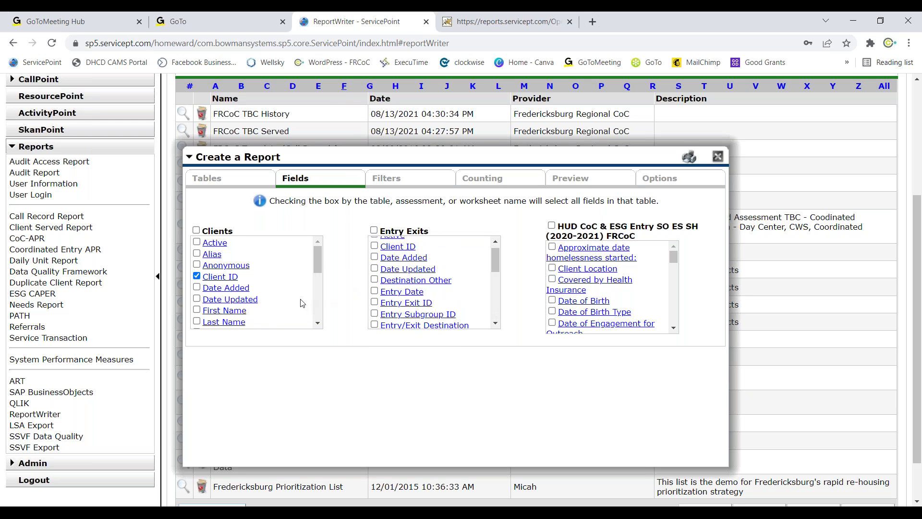
pyautogui.scroll(-10, 301, 303)
pyautogui.scroll(-5, 647, 315)
pyautogui.scroll(3, 644, 312)
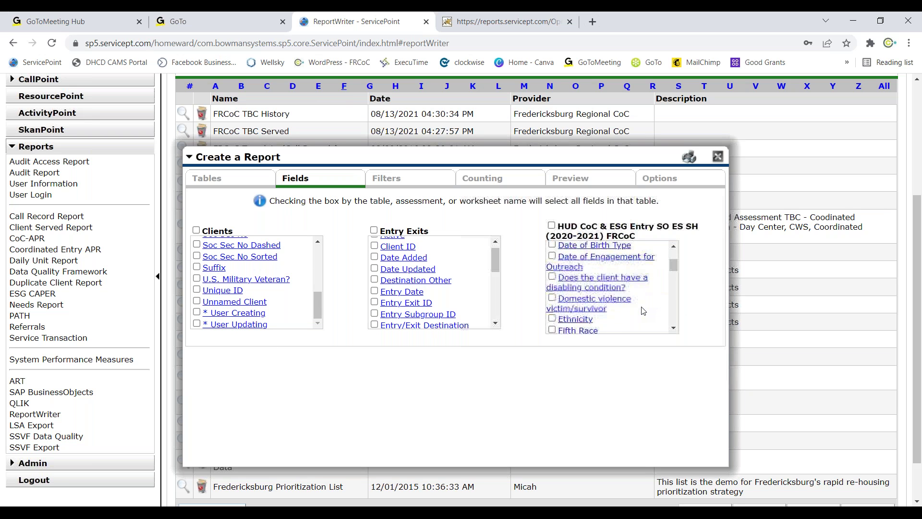
pyautogui.scroll(-2, 643, 311)
pyautogui.moveTo(674, 272); pyautogui.dragTo(669, 318)
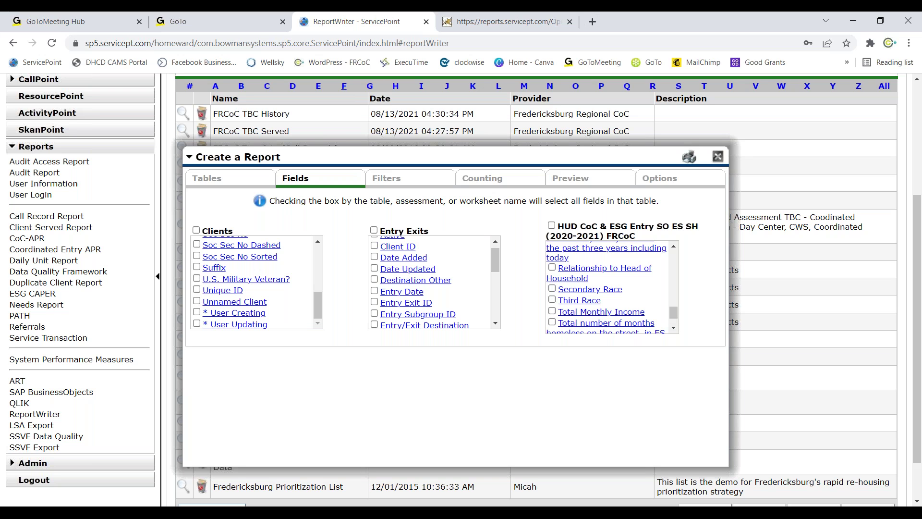
# Include the Entry Exits fields Entry Date, Exit Date, Entry/Exit Destination and Entry/Exit Reason for Leaving.
pyautogui.scroll(1, 465, 290)
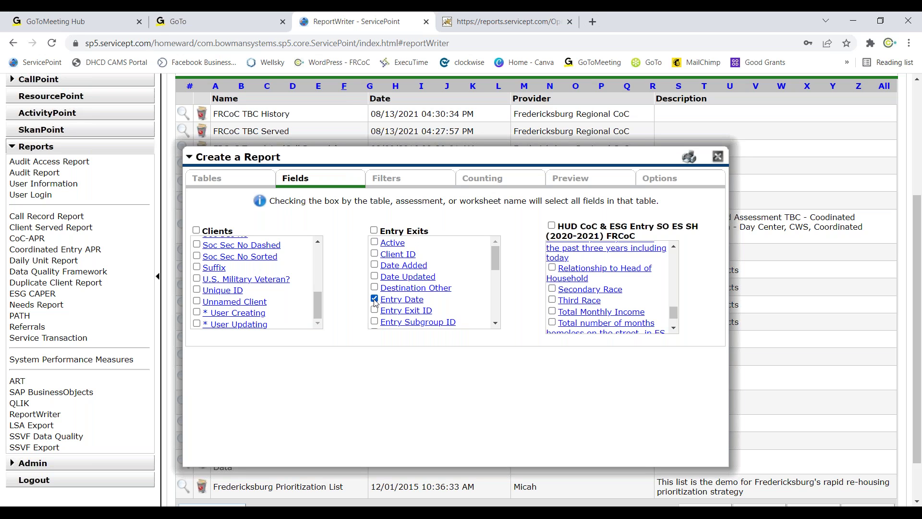
pyautogui.moveTo(495, 261); pyautogui.dragTo(497, 278)
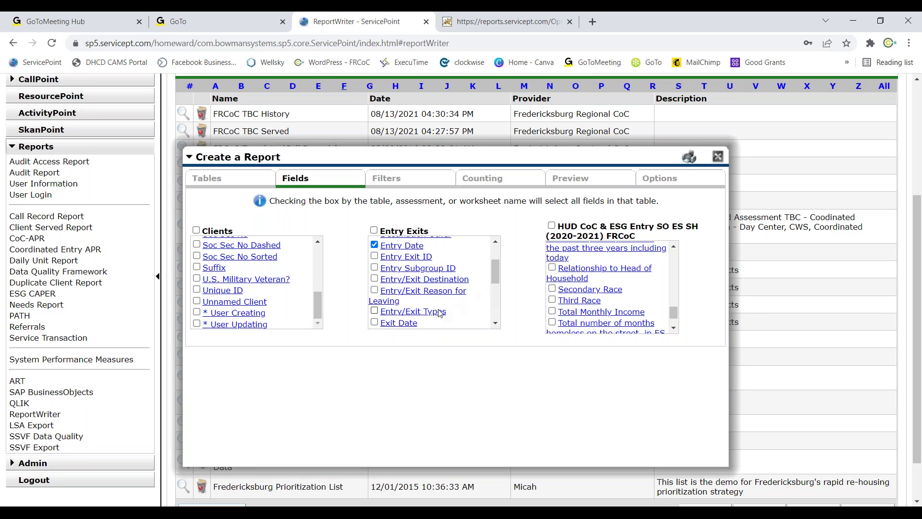
pyautogui.click(374, 322)
pyautogui.click(374, 279)
# Include Primary Race and Relationship to Head of Household from the HUD assessment, and open the report's filters.
pyautogui.scroll(5, 672, 301)
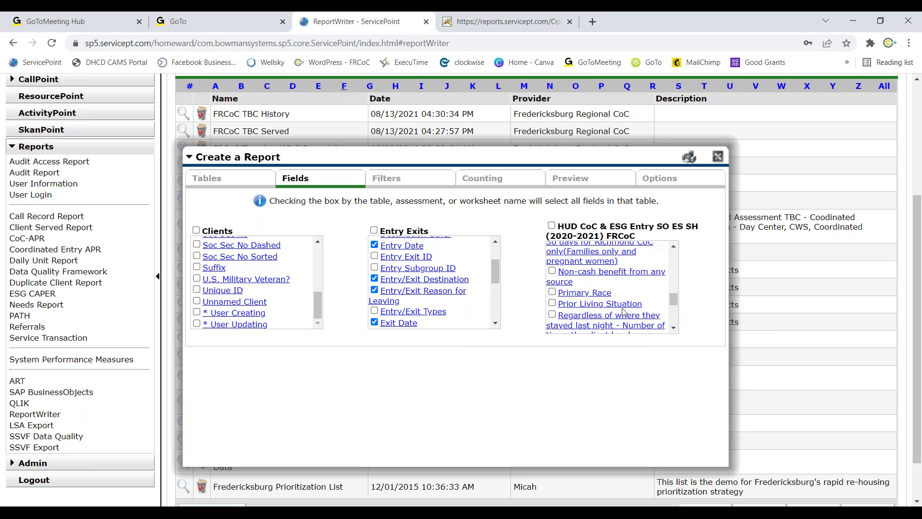
pyautogui.click(551, 291)
pyautogui.scroll(-3, 673, 301)
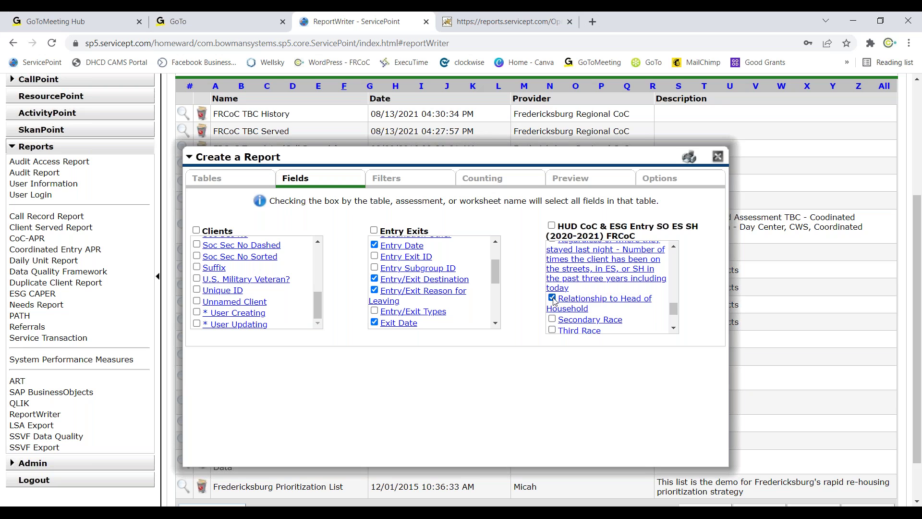
pyautogui.click(552, 298)
pyautogui.scroll(3, 674, 303)
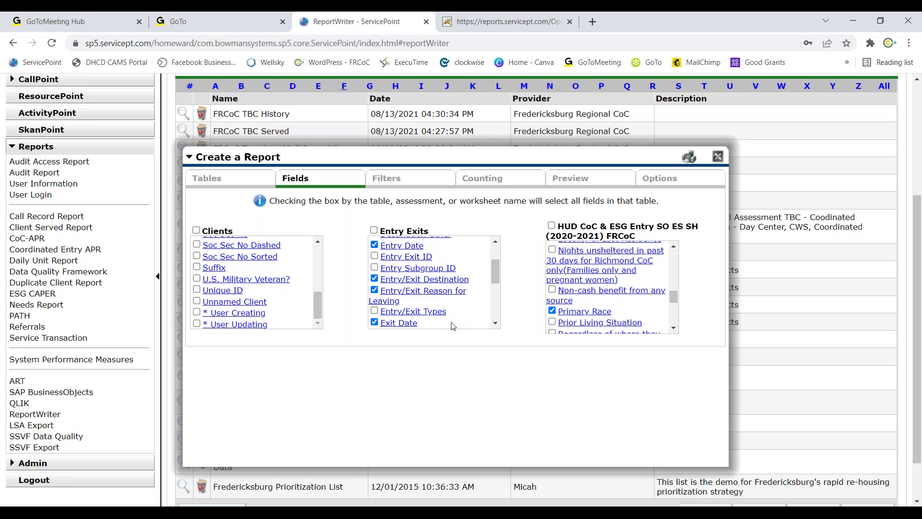
pyautogui.click(418, 183)
pyautogui.click(228, 311)
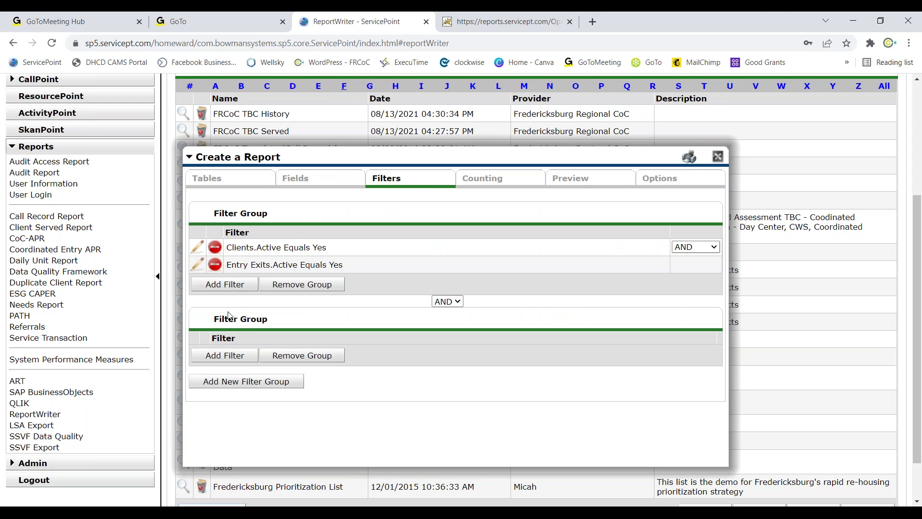
pyautogui.click(216, 356)
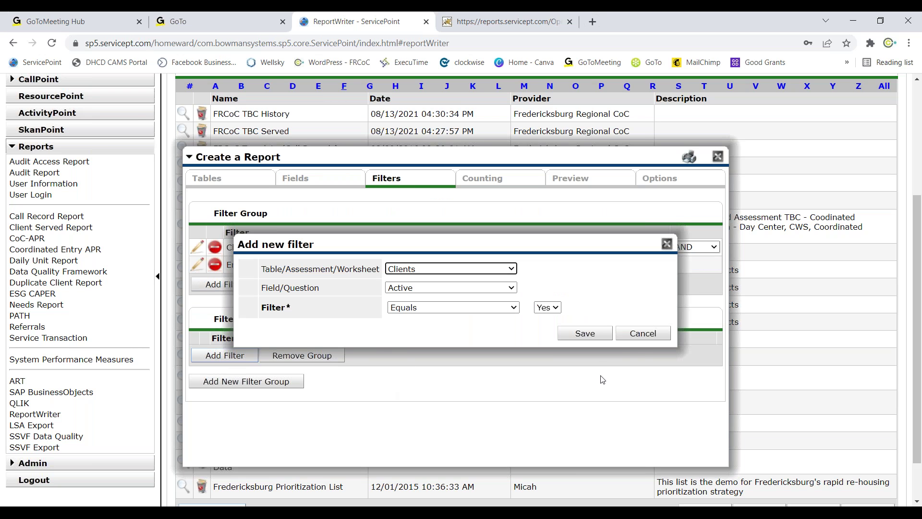
pyautogui.click(642, 333)
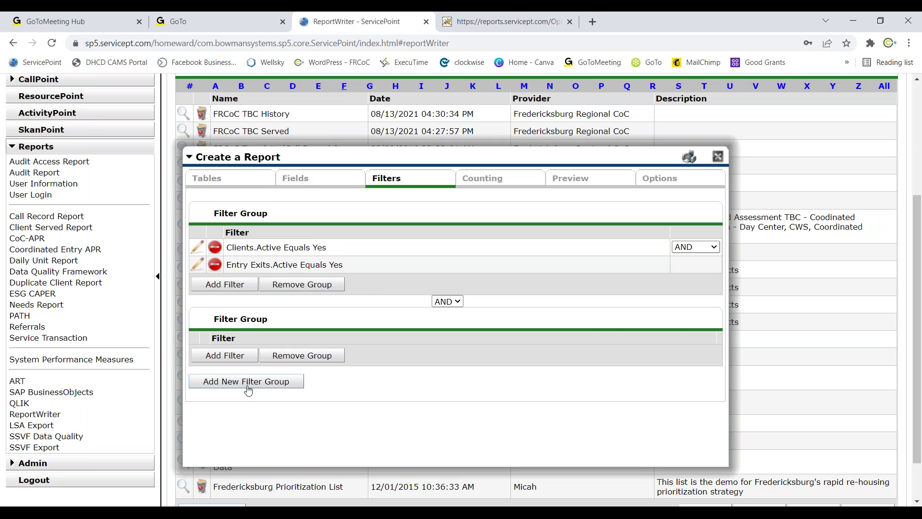
# Add a filter to the empty filter group requiring the Entry Exits Entry Date to be on or before 06/30/2021.
pyautogui.click(237, 359)
pyautogui.click(438, 269)
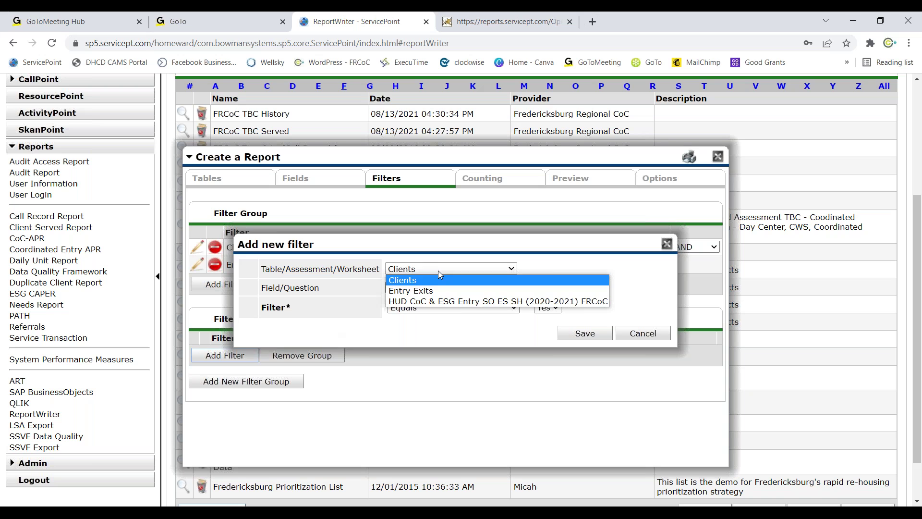
pyautogui.click(441, 291)
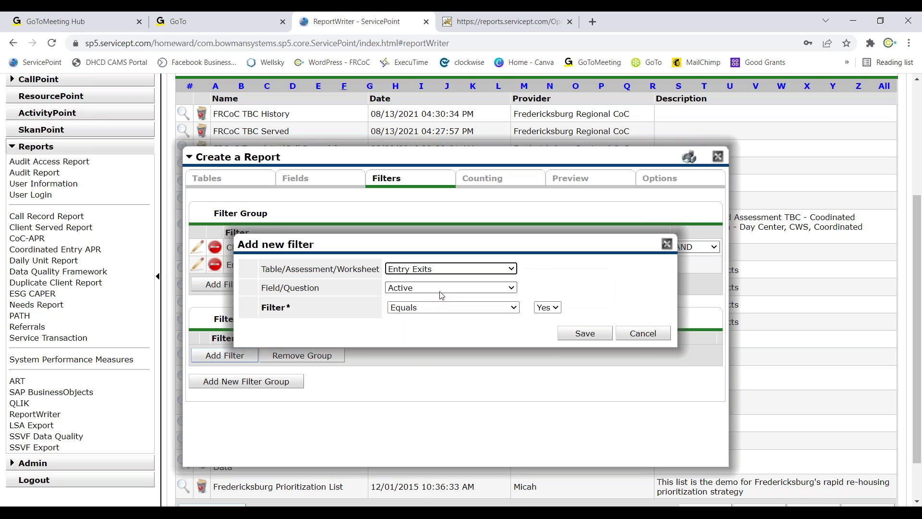
pyautogui.click(451, 287)
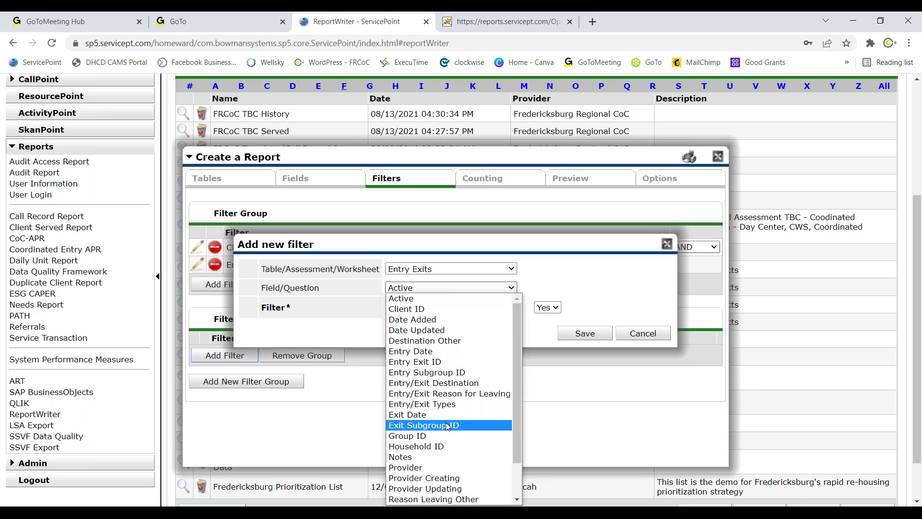
pyautogui.click(463, 355)
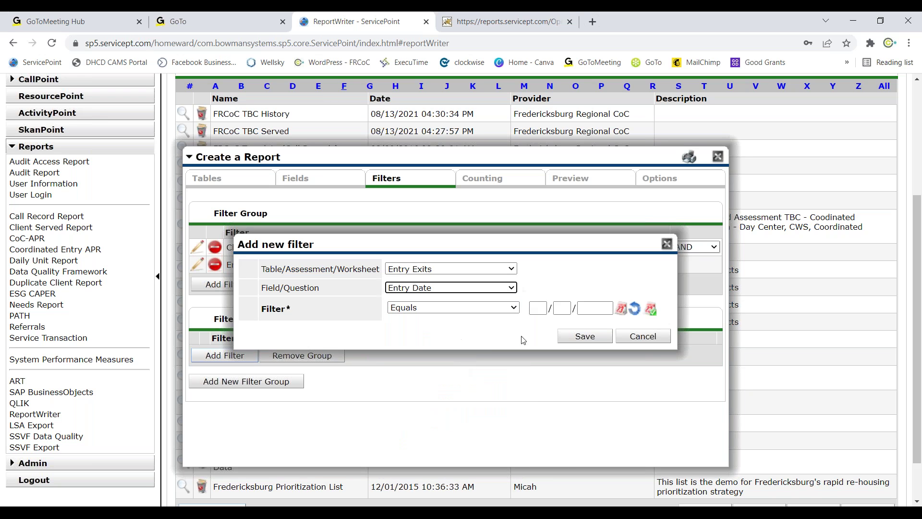
pyautogui.click(512, 308)
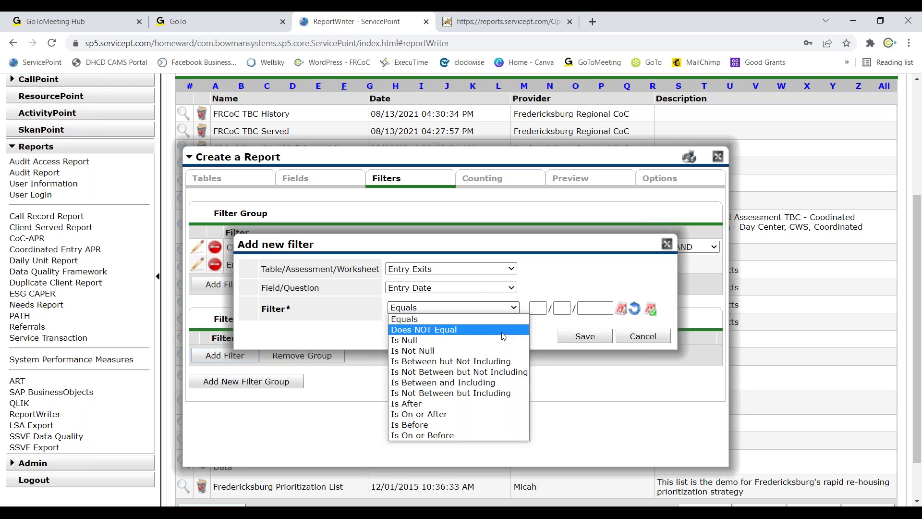
pyautogui.click(460, 436)
pyautogui.click(537, 308)
pyautogui.write('06/30/2021')
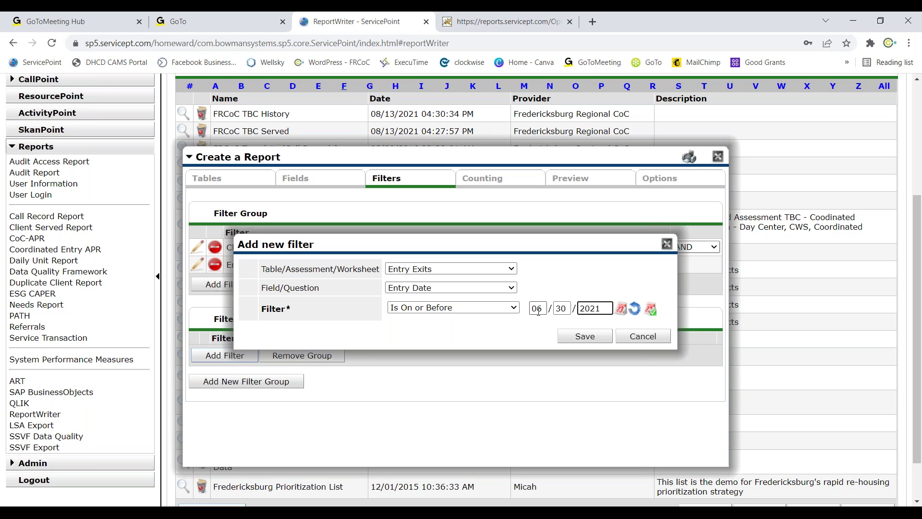
pyautogui.click(576, 335)
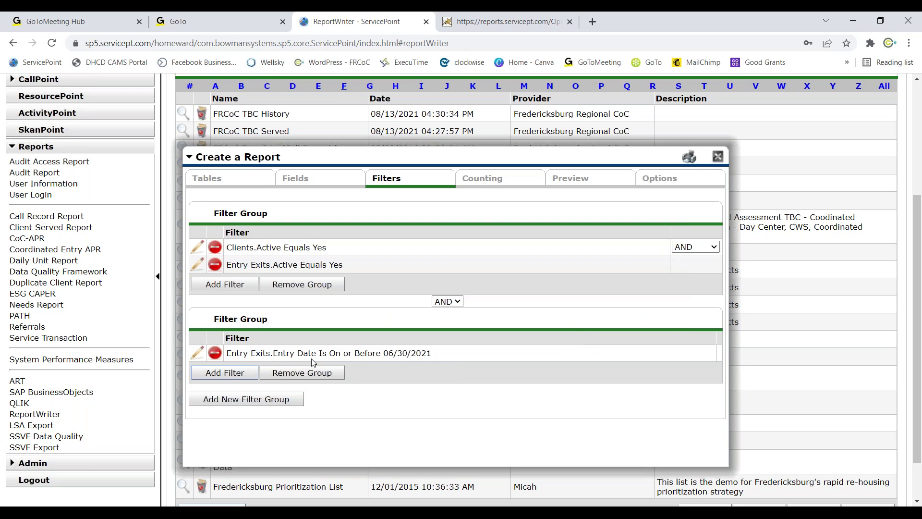
# Create a new filter group with a filter requiring the Entry Exits Exit Date to be on or after 07/01/2020.
pyautogui.click(243, 402)
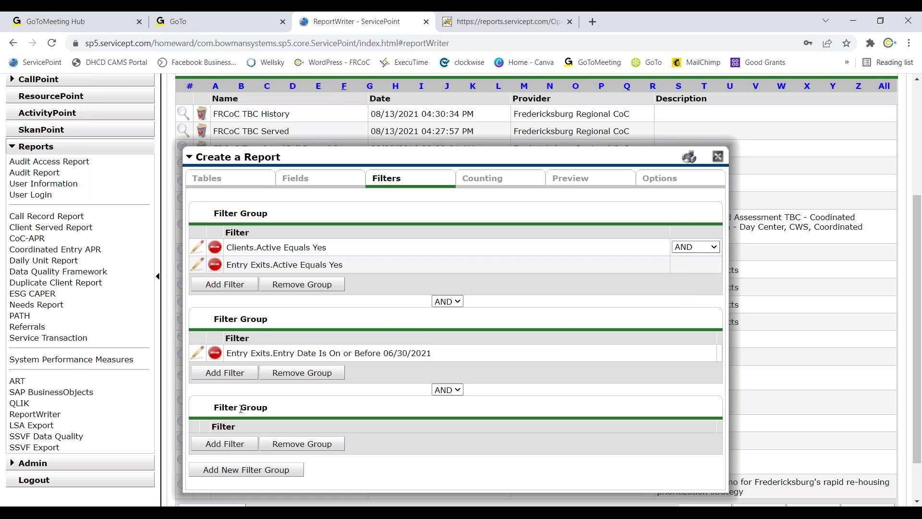
pyautogui.click(224, 443)
pyautogui.click(439, 269)
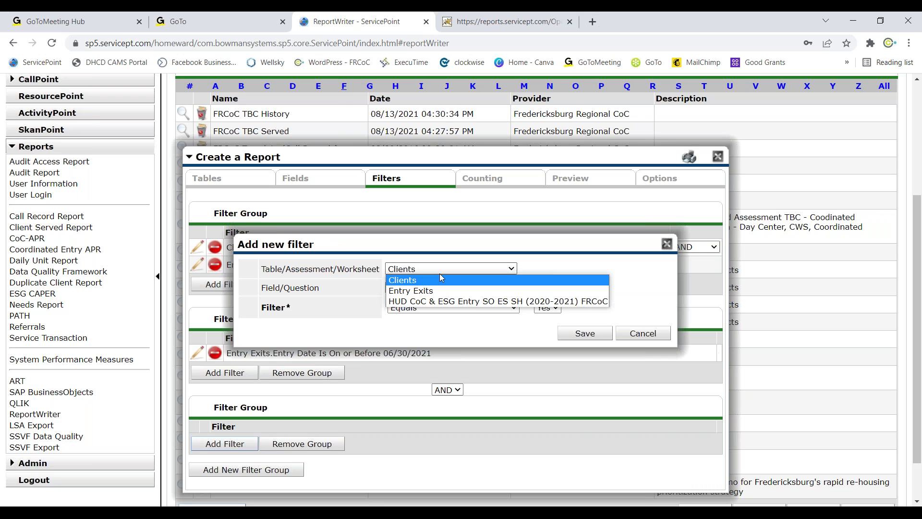
pyautogui.click(439, 290)
pyautogui.click(451, 287)
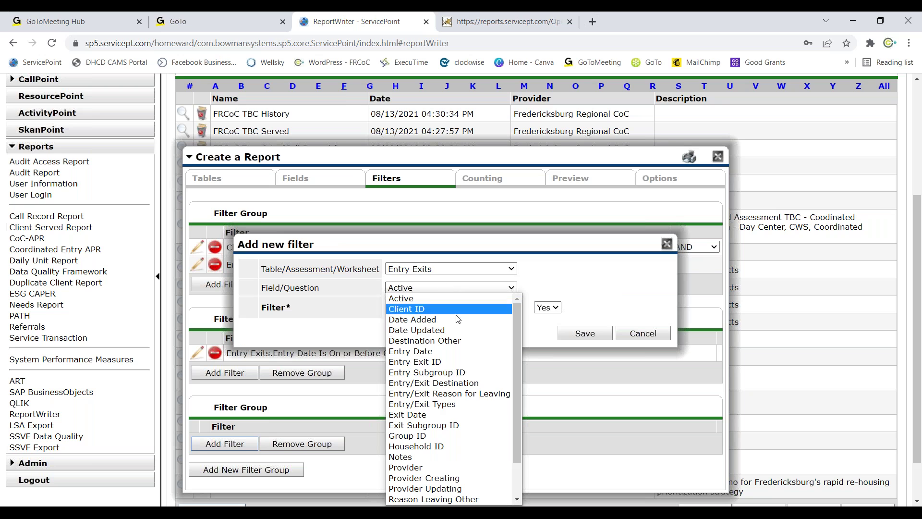
pyautogui.click(445, 416)
pyautogui.click(495, 308)
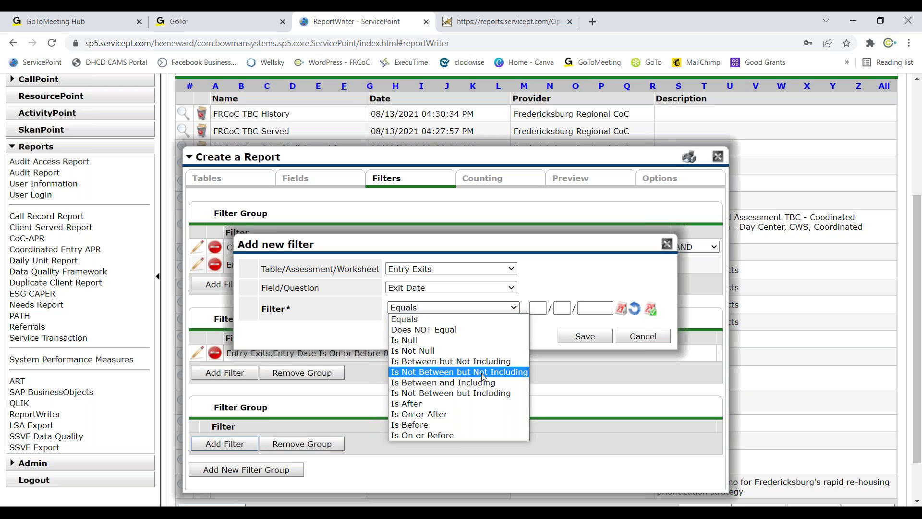
pyautogui.click(477, 414)
pyautogui.click(545, 308)
pyautogui.write('07/01/2')
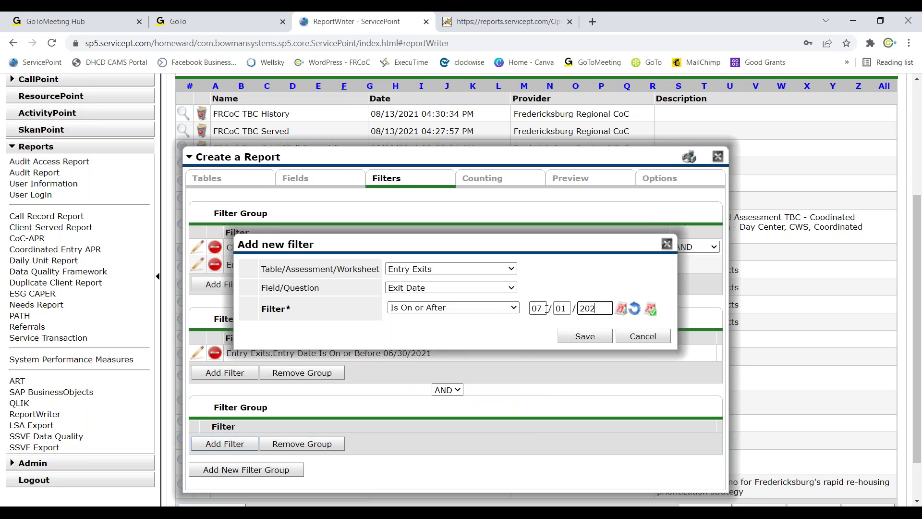
pyautogui.write('020')
pyautogui.click(585, 336)
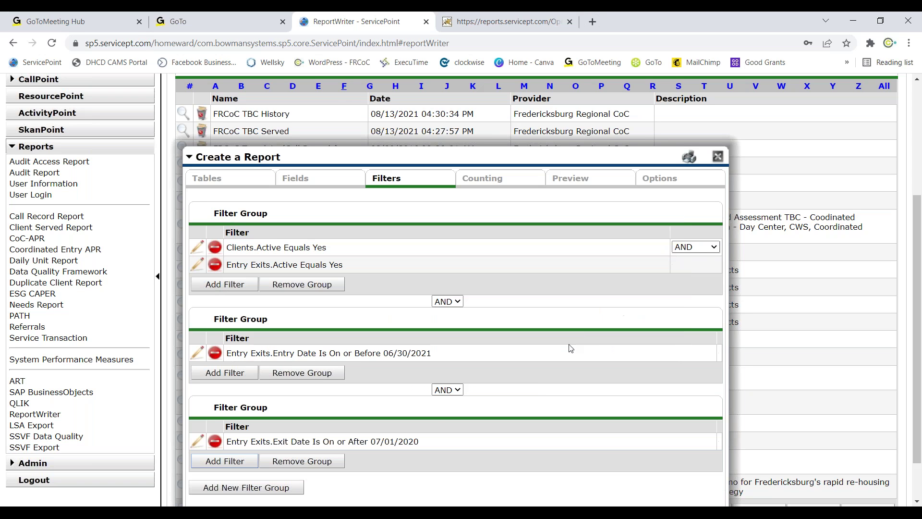
# Add an Entry Exits Exit Date Is Null filter to the same group and join its two filters with OR.
pyautogui.click(225, 460)
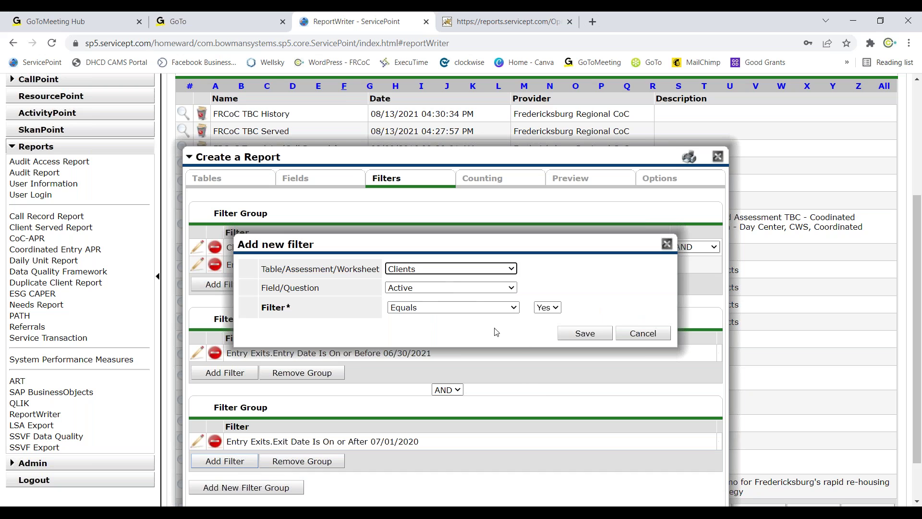
pyautogui.click(459, 272)
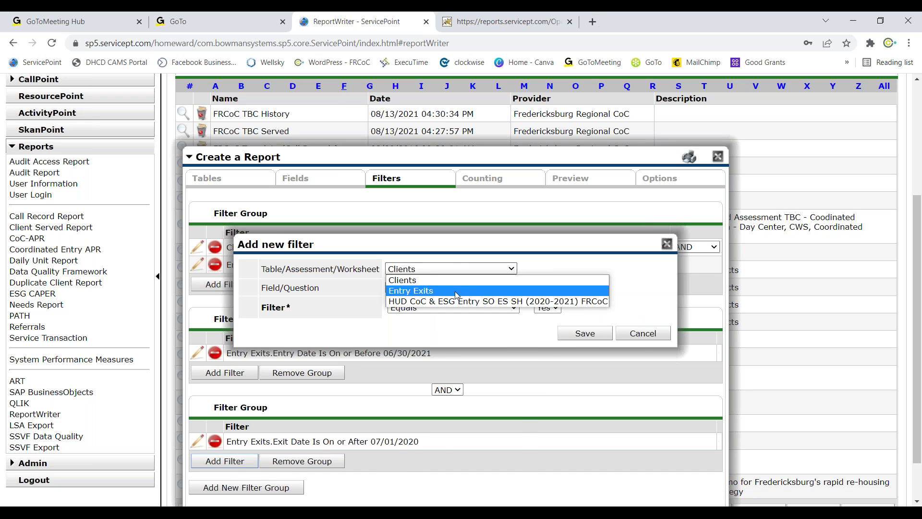
pyautogui.click(454, 291)
pyautogui.click(453, 288)
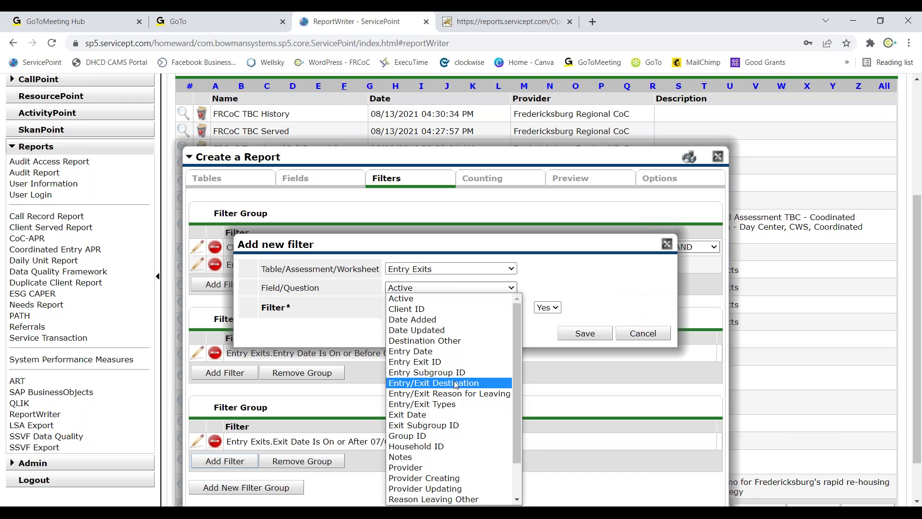
pyautogui.click(466, 414)
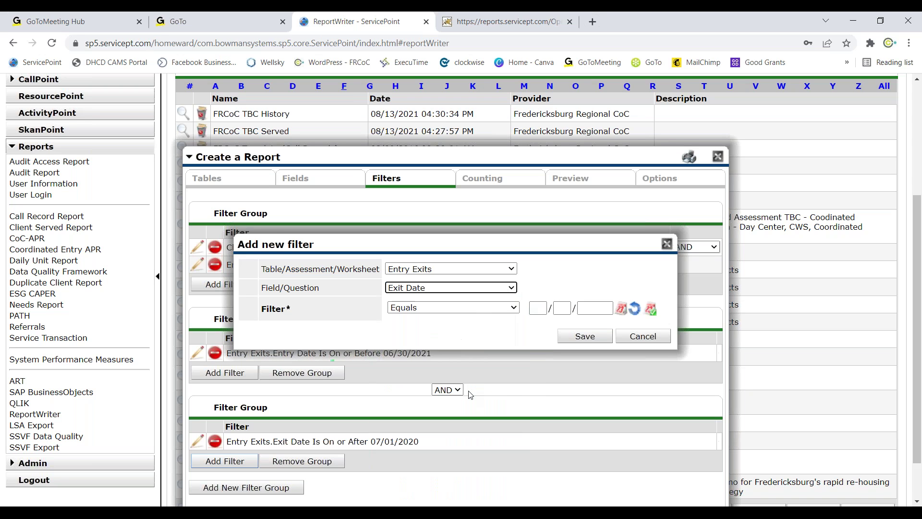
pyautogui.click(481, 307)
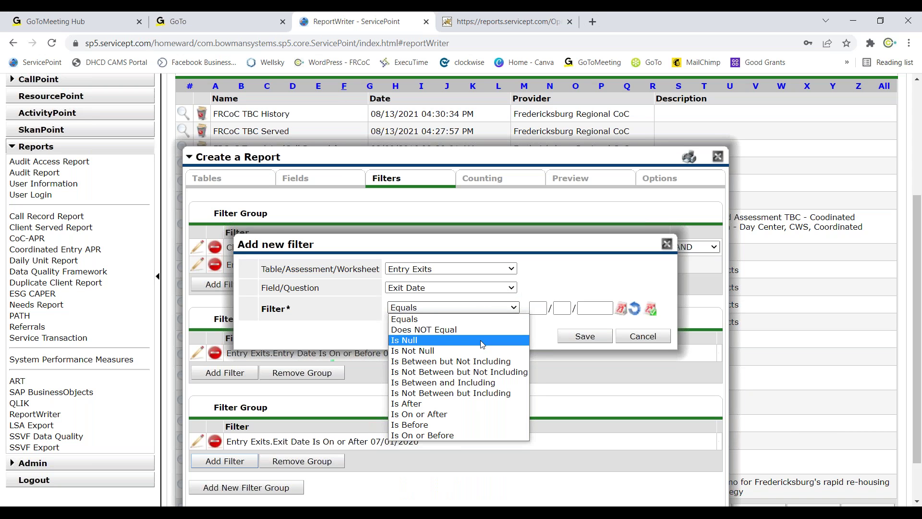
pyautogui.click(482, 340)
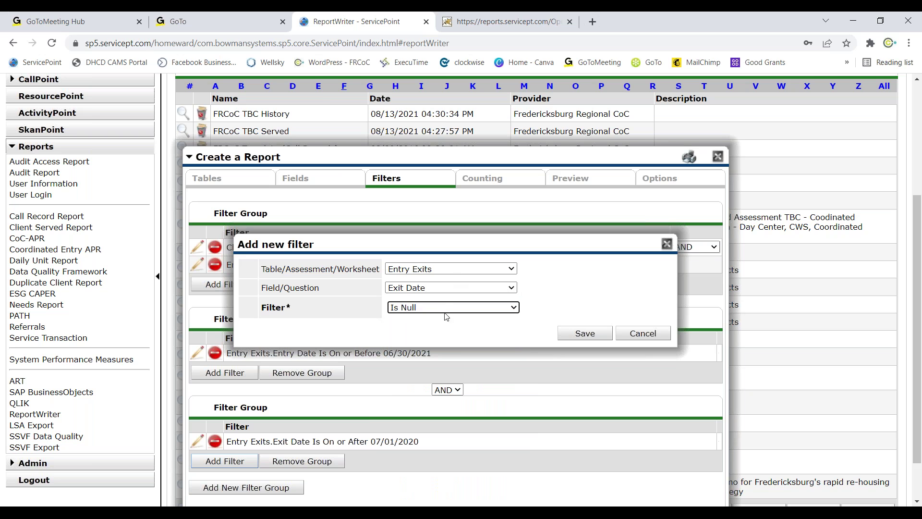
pyautogui.click(585, 334)
pyautogui.scroll(-2, 672, 403)
pyautogui.click(687, 389)
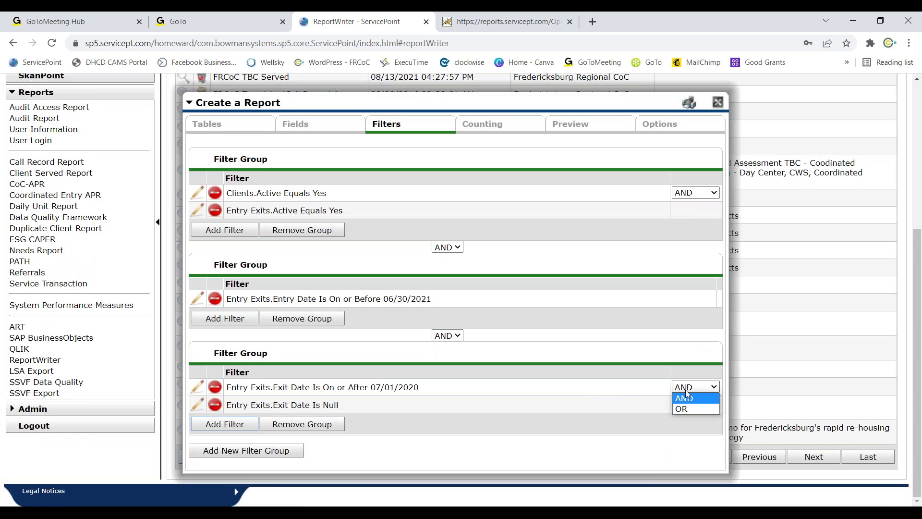
pyautogui.click(686, 410)
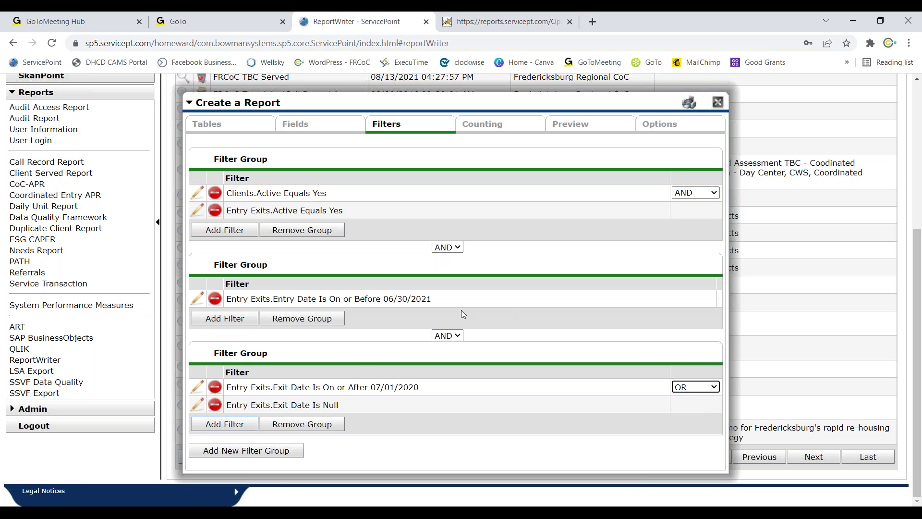
# Create another filter group and start a filter in it on the Entry Exits Provider field.
pyautogui.click(289, 453)
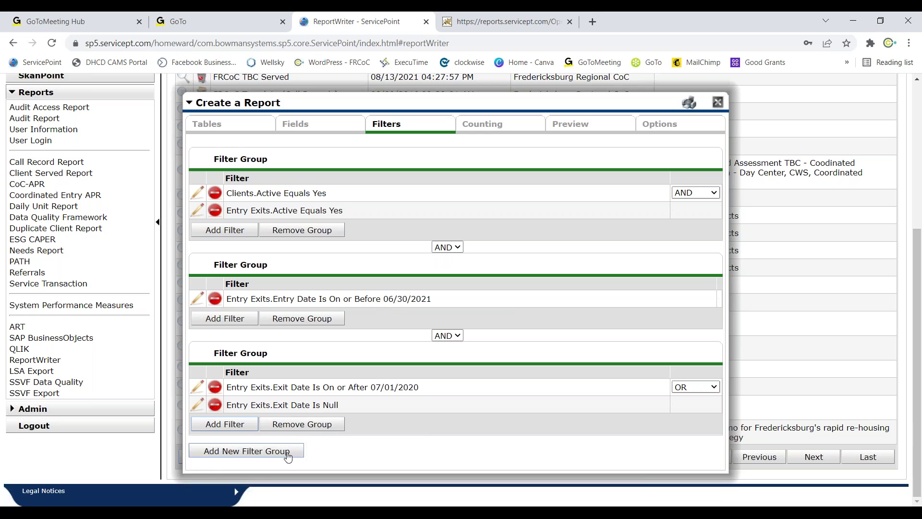
pyautogui.scroll(-1, 274, 421)
pyautogui.click(241, 446)
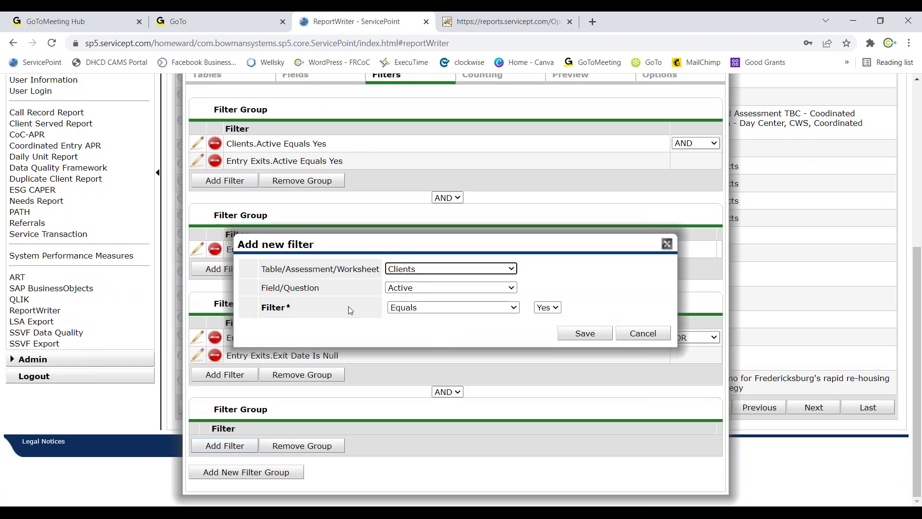
pyautogui.click(428, 269)
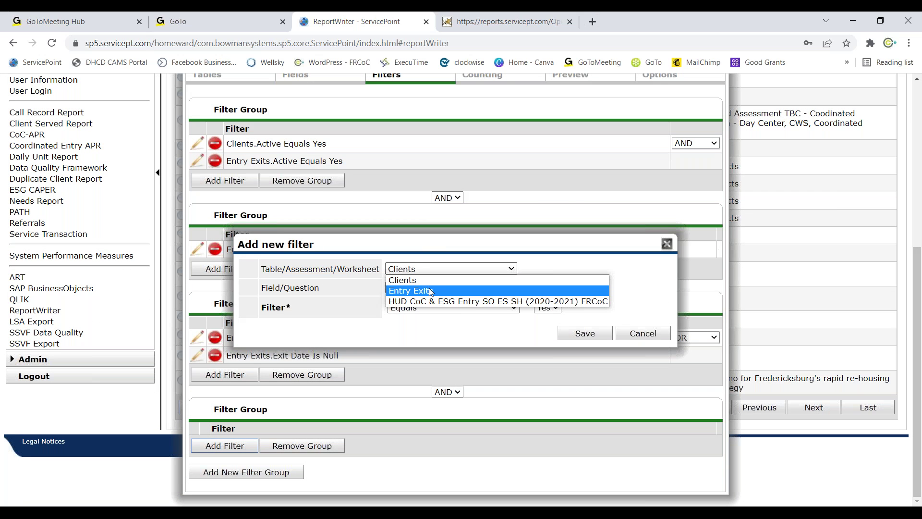
pyautogui.click(423, 279)
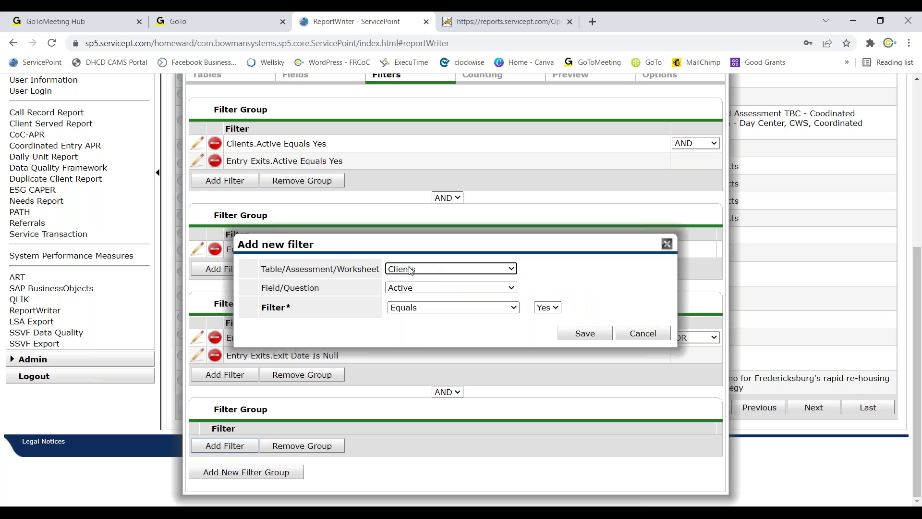
pyautogui.click(410, 270)
pyautogui.click(423, 290)
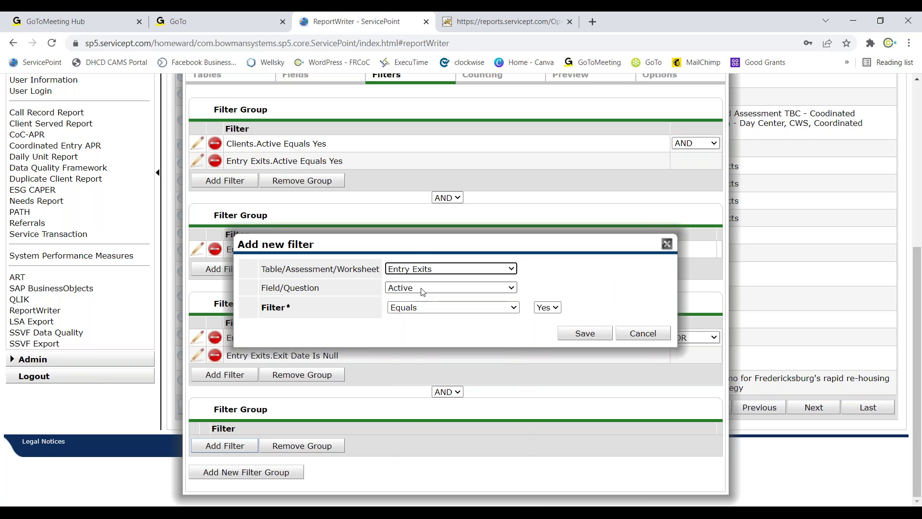
pyautogui.click(422, 288)
pyautogui.click(422, 468)
# Search the providers for Micah, set the filter's provider to Micah - COVID-19 Hotel Vouchers (CHERP), and save the filter.
pyautogui.click(516, 322)
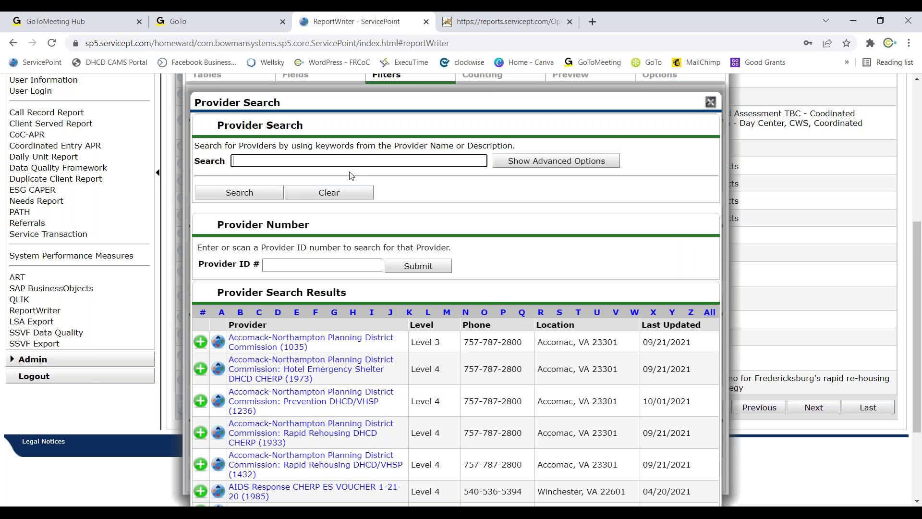
pyautogui.write('Micah')
pyautogui.press('Return')
pyautogui.scroll(-3, 349, 171)
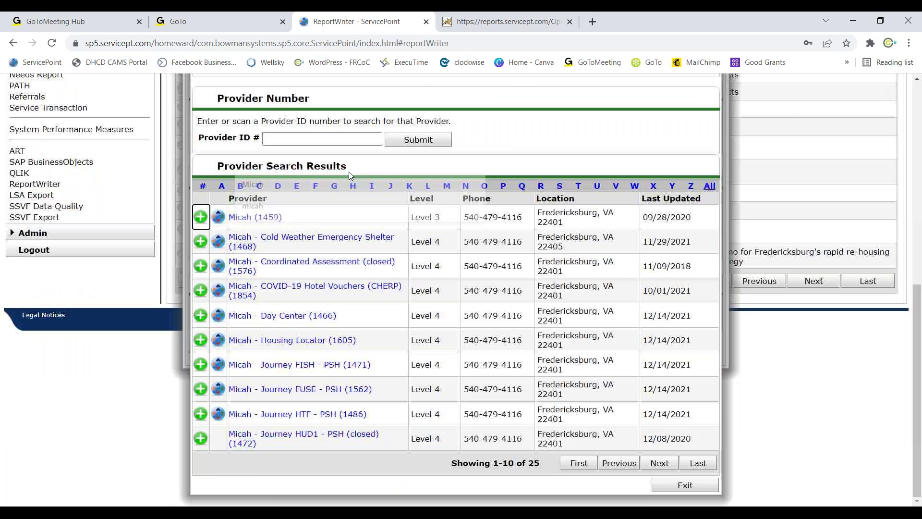
pyautogui.click(201, 290)
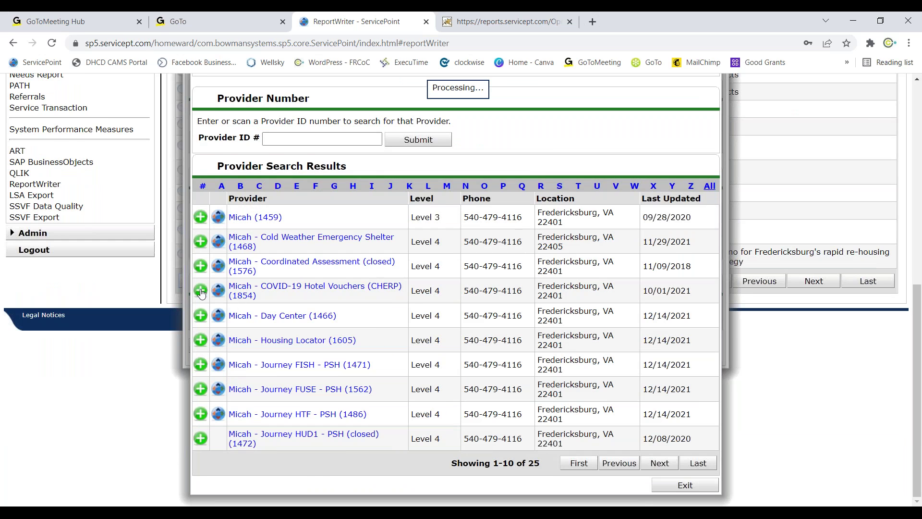
pyautogui.click(596, 358)
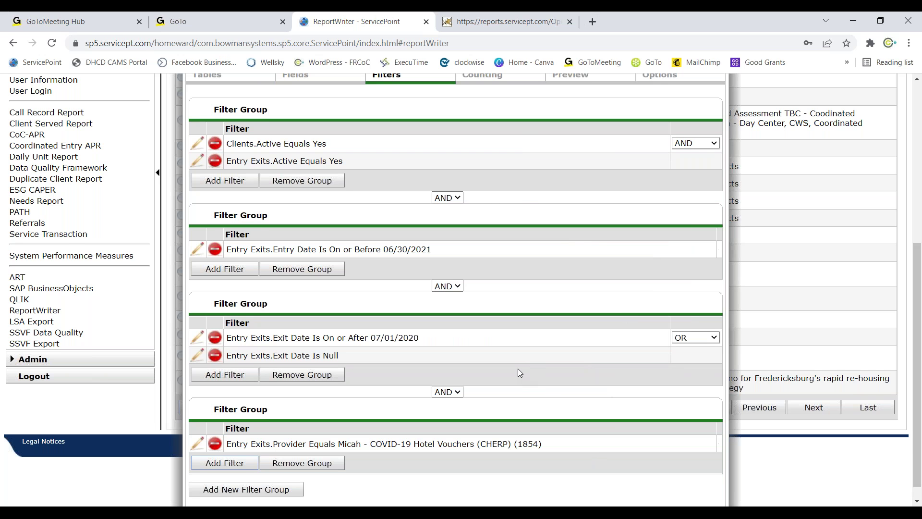
# Look over the filter groups, then preview the report and examine all its columns through Primary Race.
pyautogui.scroll(-1, 518, 368)
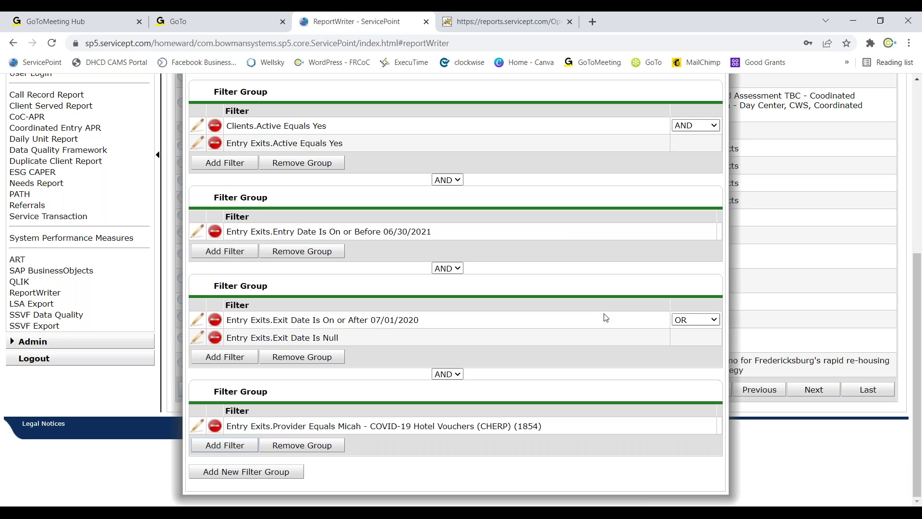
pyautogui.scroll(3, 595, 373)
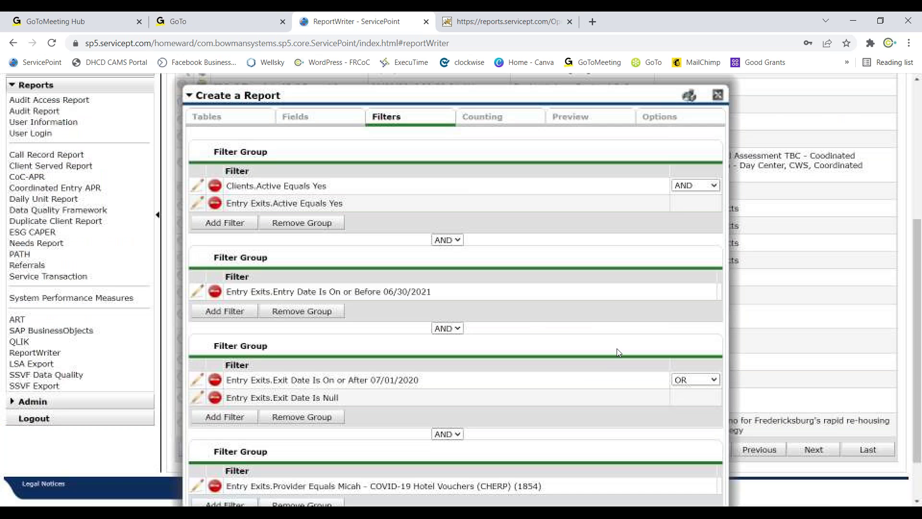
pyautogui.click(579, 120)
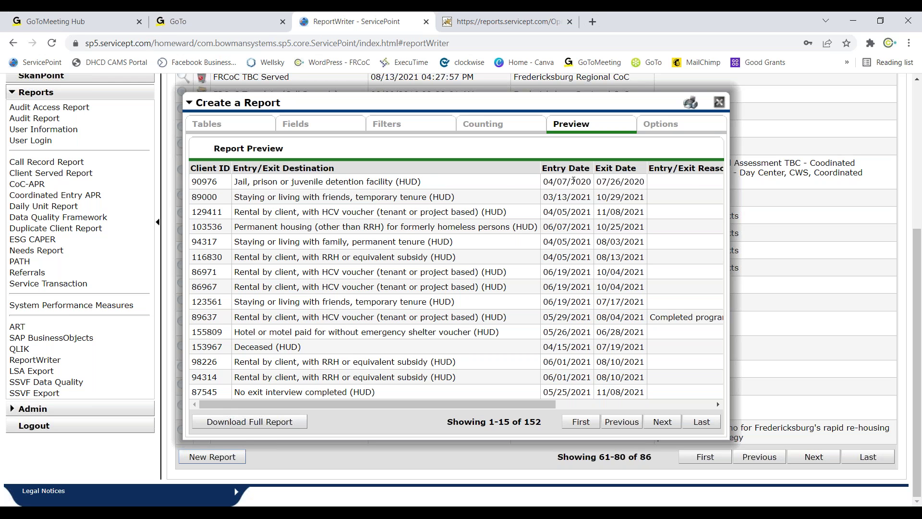
pyautogui.moveTo(524, 404); pyautogui.dragTo(716, 402)
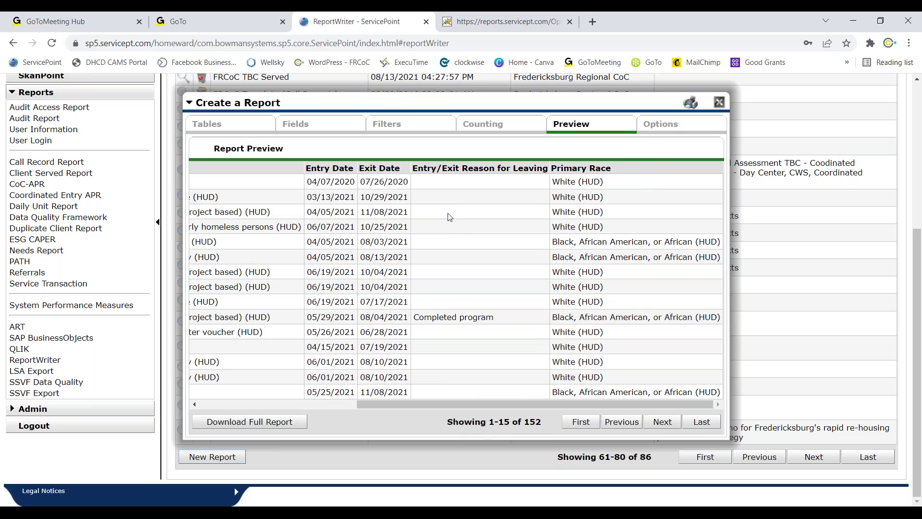
pyautogui.moveTo(465, 408); pyautogui.dragTo(307, 406)
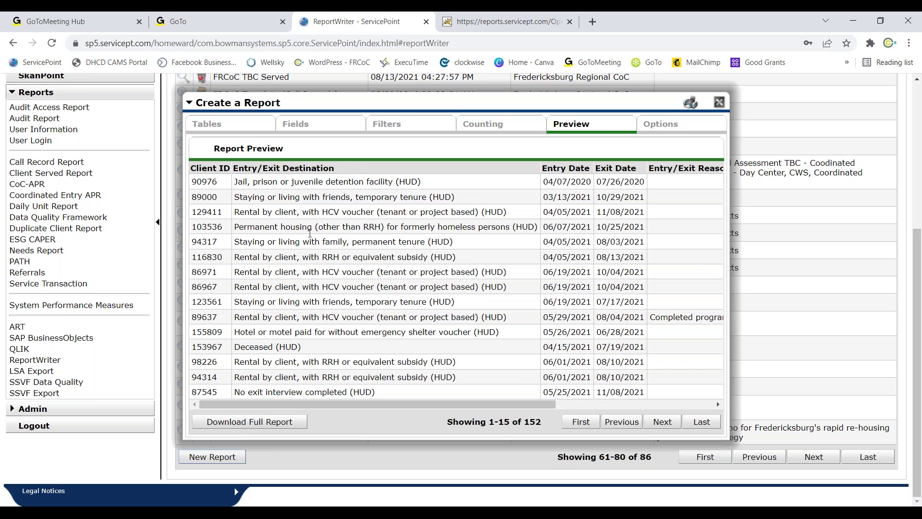
pyautogui.moveTo(484, 404)
pyautogui.mouseDown()
pyautogui.moveTo(561, 407)
pyautogui.moveTo(484, 405)
pyautogui.mouseUp()
# Name the report Test and move the Primary Race column directly after Client ID in the report options.
pyautogui.click(660, 128)
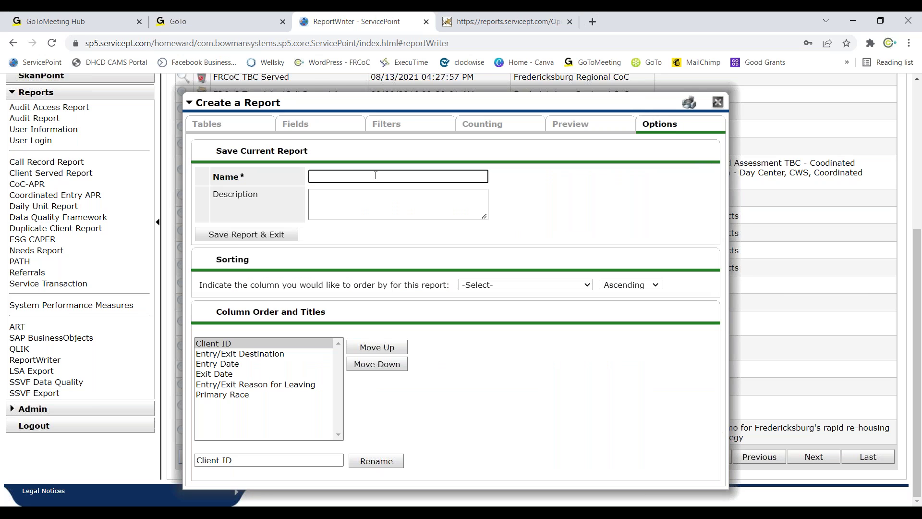
pyautogui.write('Test')
pyautogui.click(254, 384)
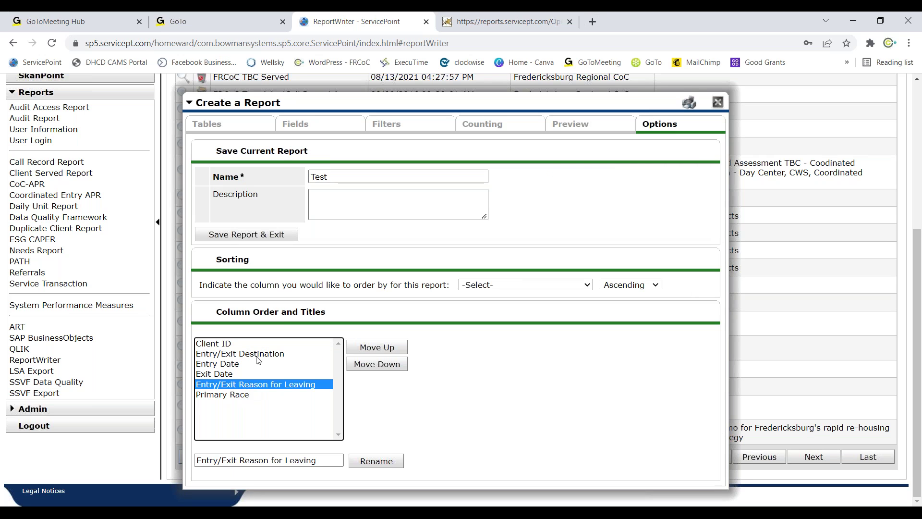
pyautogui.click(248, 394)
pyautogui.click(391, 349)
pyautogui.click(392, 349)
pyautogui.click(391, 349)
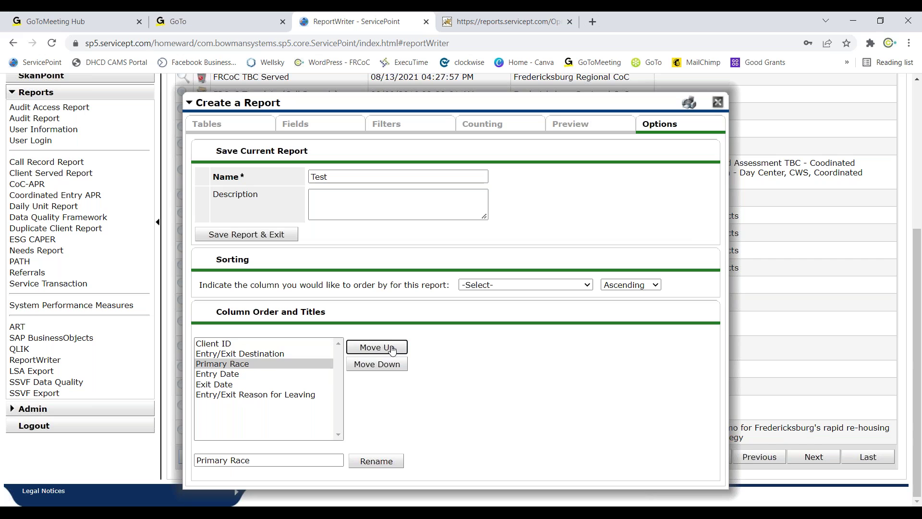
pyautogui.click(391, 348)
# Move the Entry Date column directly after Client ID, and Entry/Exit Destination directly after Exit Date.
pyautogui.click(247, 375)
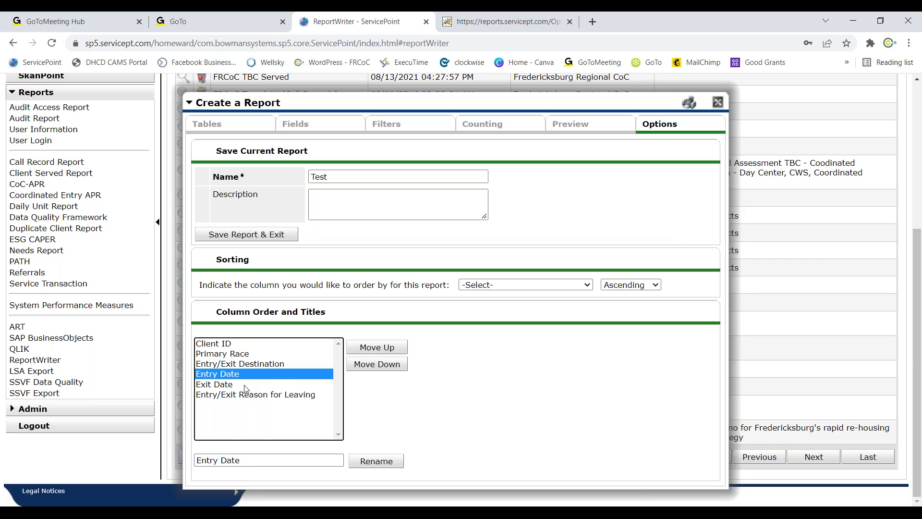
pyautogui.click(401, 344)
pyautogui.click(401, 345)
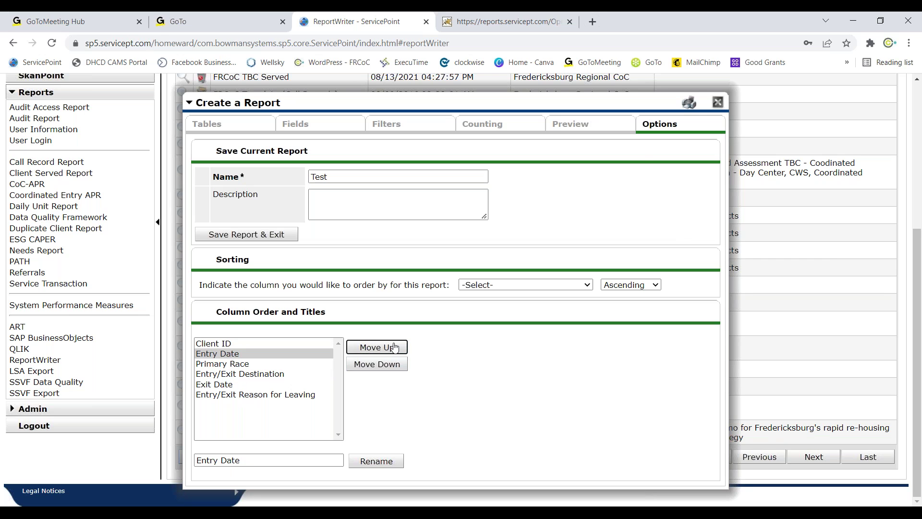
pyautogui.click(260, 384)
pyautogui.click(294, 374)
pyautogui.click(366, 365)
# Rename the Entry/Exit Reason for Leaving column to Why Left in the report options.
pyautogui.click(249, 412)
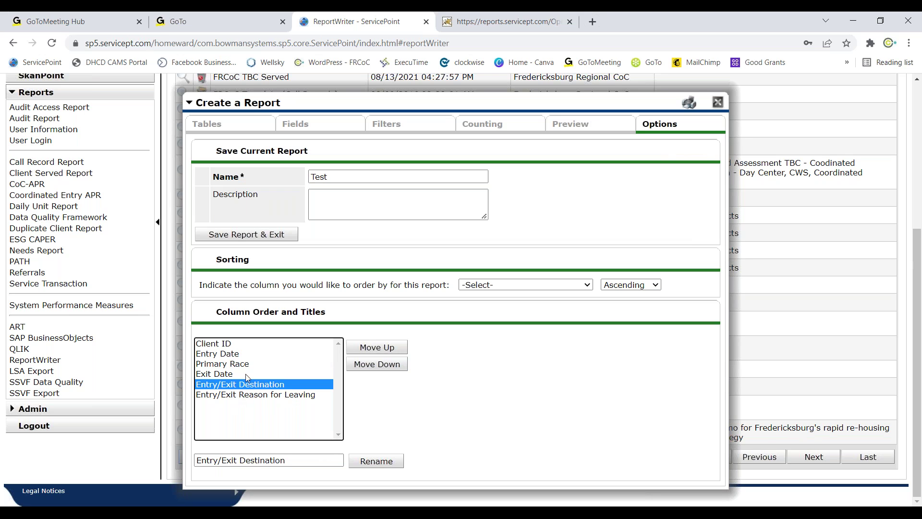
pyautogui.click(264, 394)
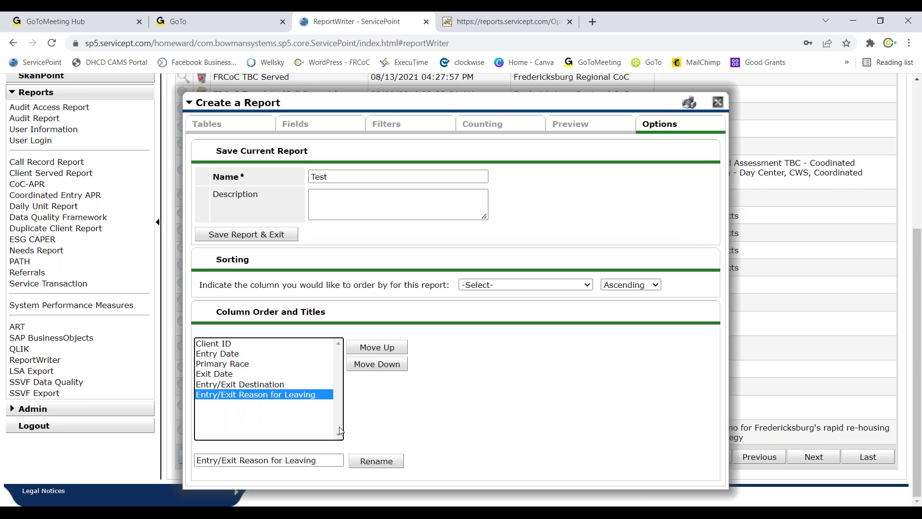
pyautogui.tripleClick(248, 461)
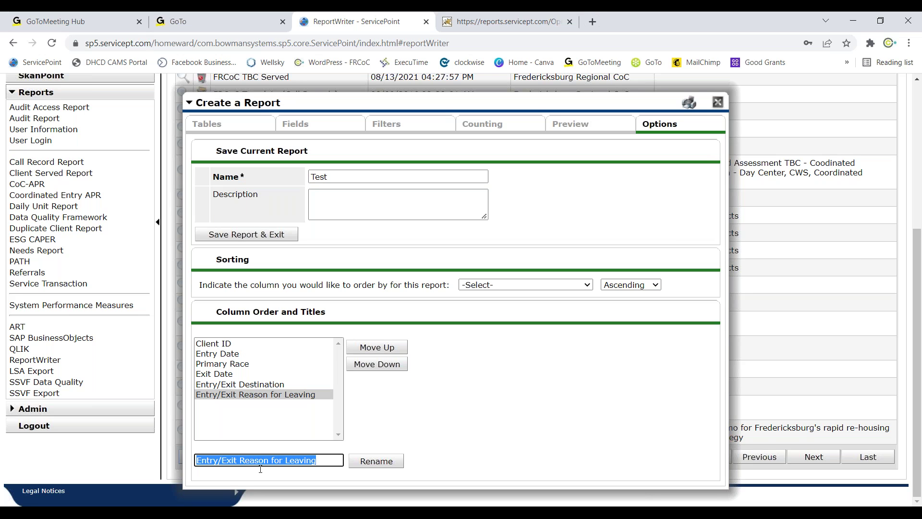
pyautogui.write('Why Left')
pyautogui.click(390, 462)
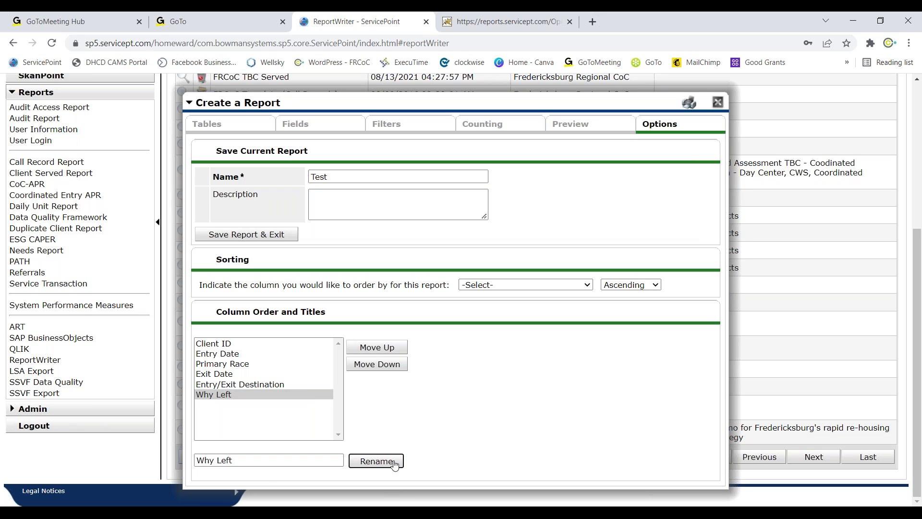
# Preview the report with its new column order and download the full report.
pyautogui.click(593, 126)
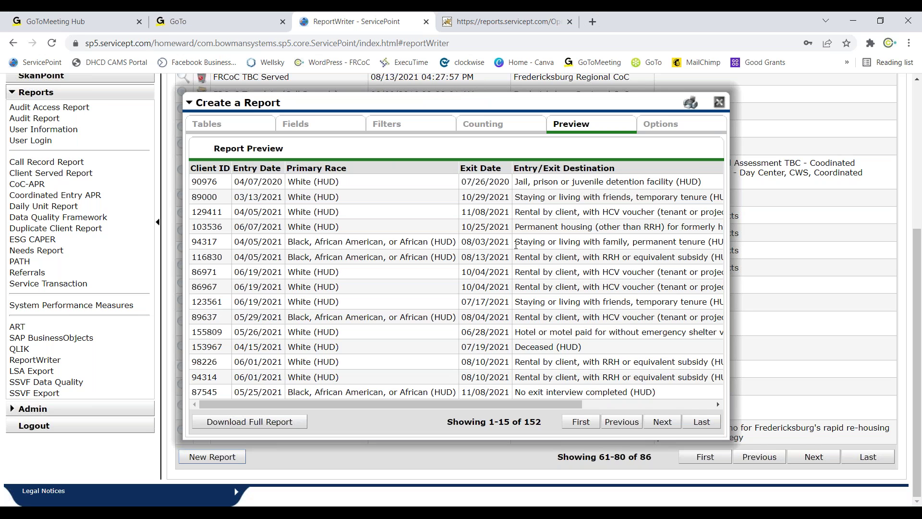
pyautogui.click(247, 424)
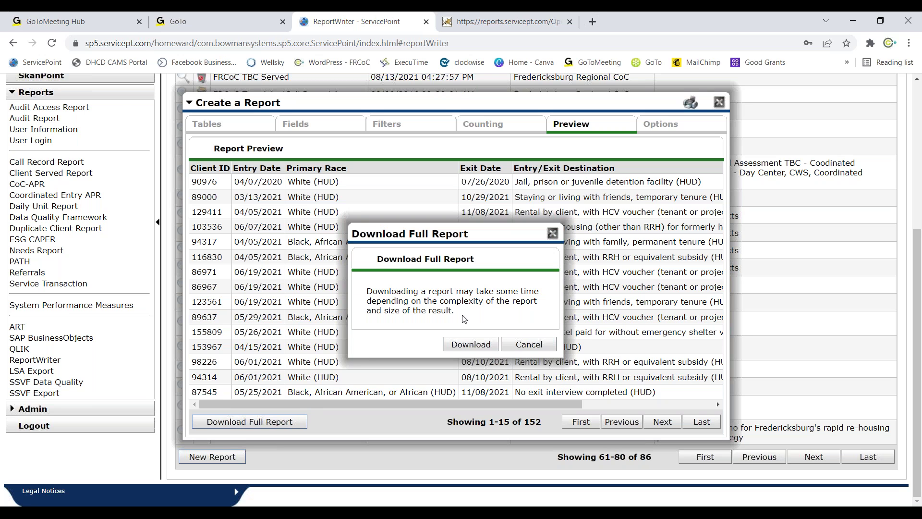
pyautogui.click(472, 342)
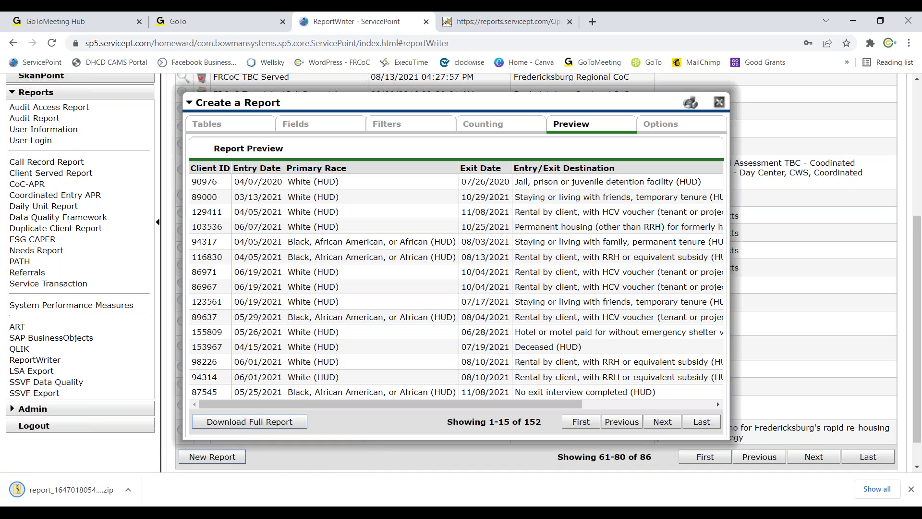
# Open the CSV file from the downloaded report archive in Excel and autofit the Entry Date, Primary Race and Exit Date columns.
pyautogui.click(121, 476)
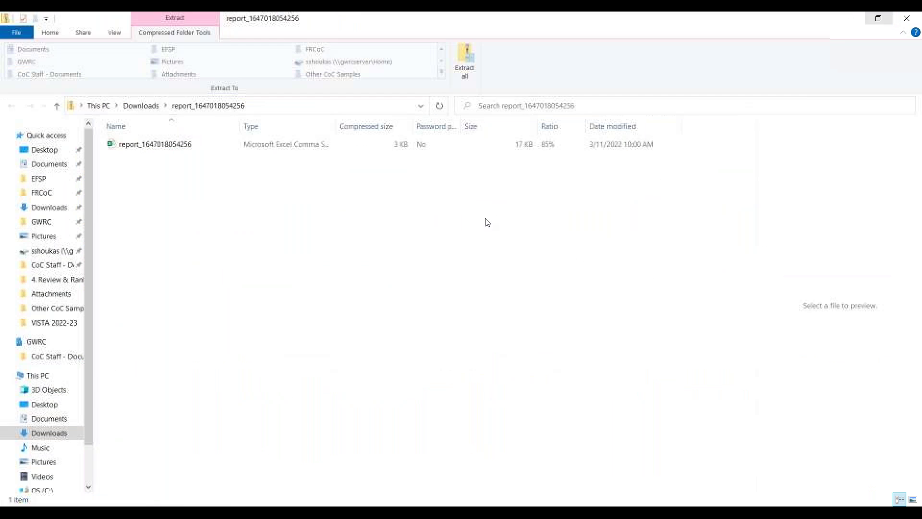
pyautogui.click(233, 145)
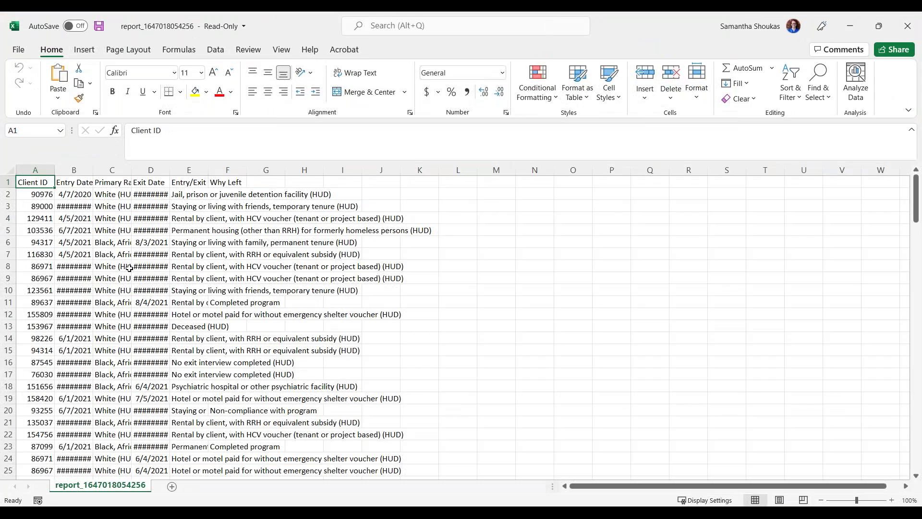
pyautogui.doubleClick(93, 170)
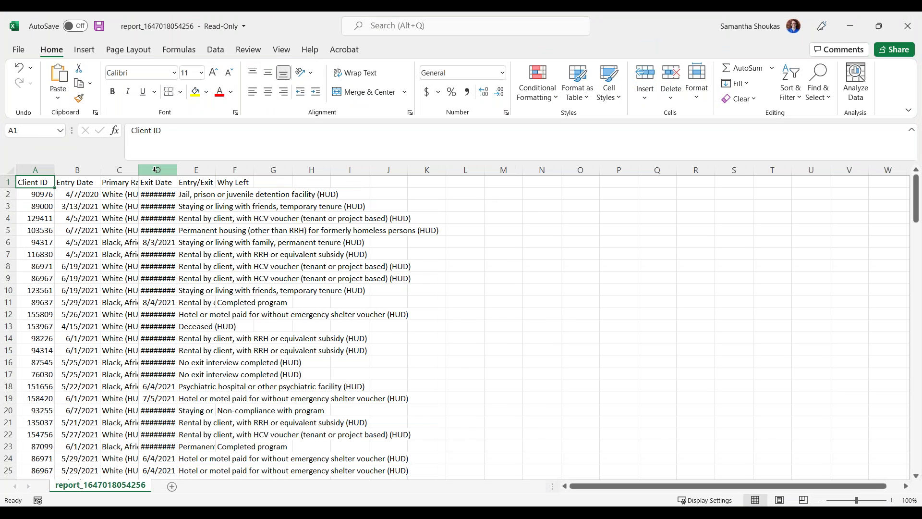
pyautogui.doubleClick(138, 171)
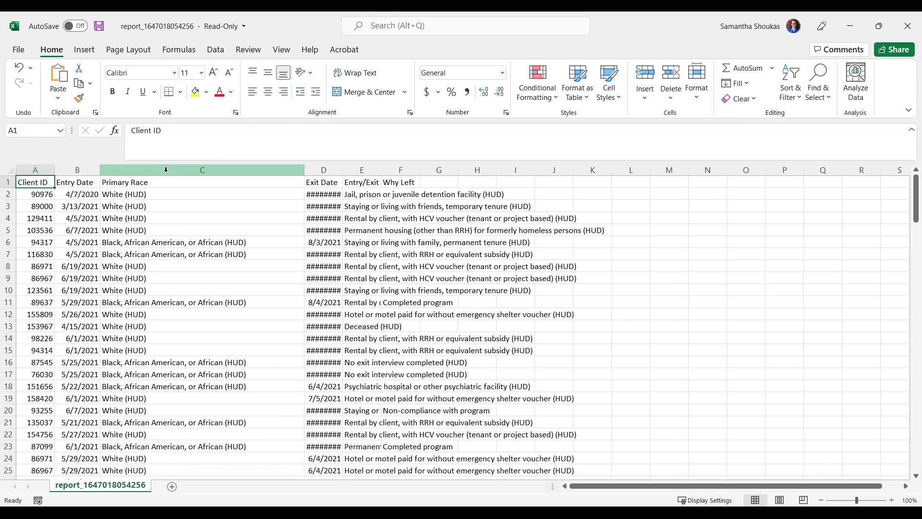
pyautogui.doubleClick(341, 170)
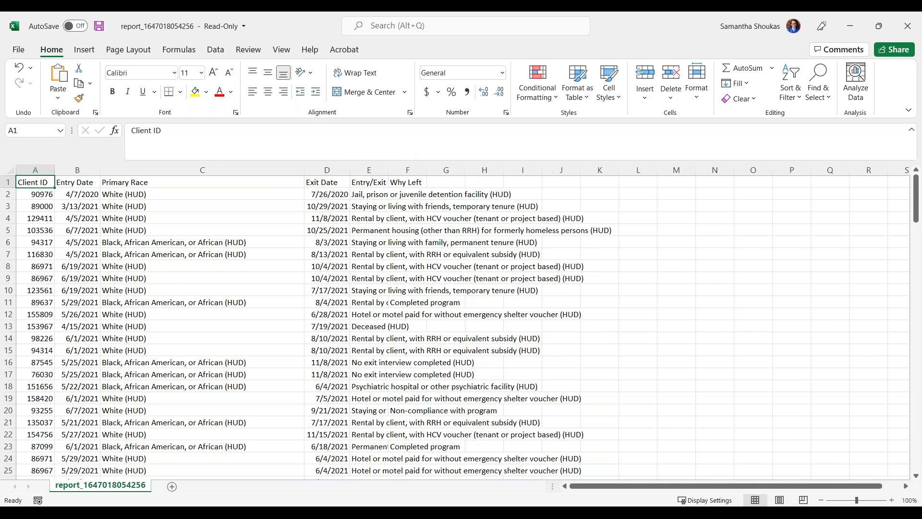
# Add a new worksheet to the report workbook and select its cell C25.
pyautogui.click(172, 488)
pyautogui.click(111, 471)
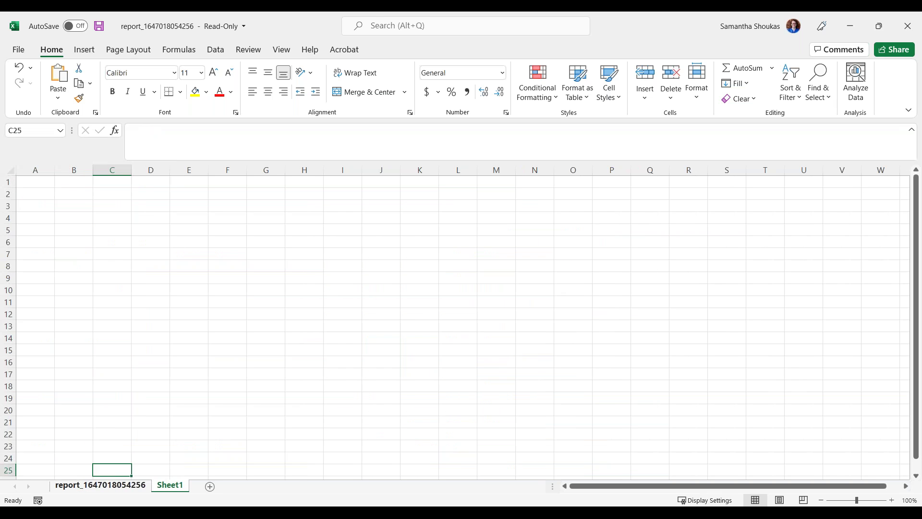
pyautogui.click(130, 484)
pyautogui.click(170, 485)
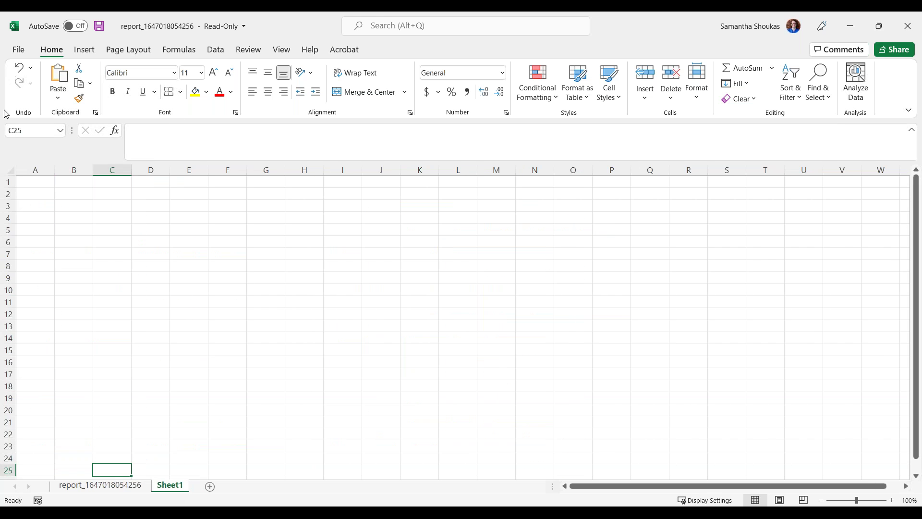
# Insert a PivotTable at Sheet1 C25 from report columns A:F, with Client ID as value and Entry/Exit Destination as rows.
pyautogui.click(216, 51)
pyautogui.click(84, 50)
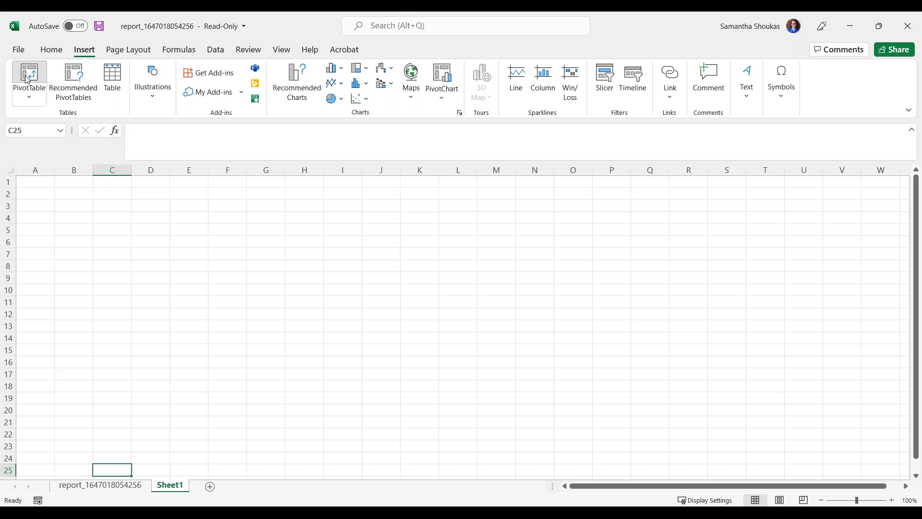
pyautogui.click(29, 76)
pyautogui.click(108, 486)
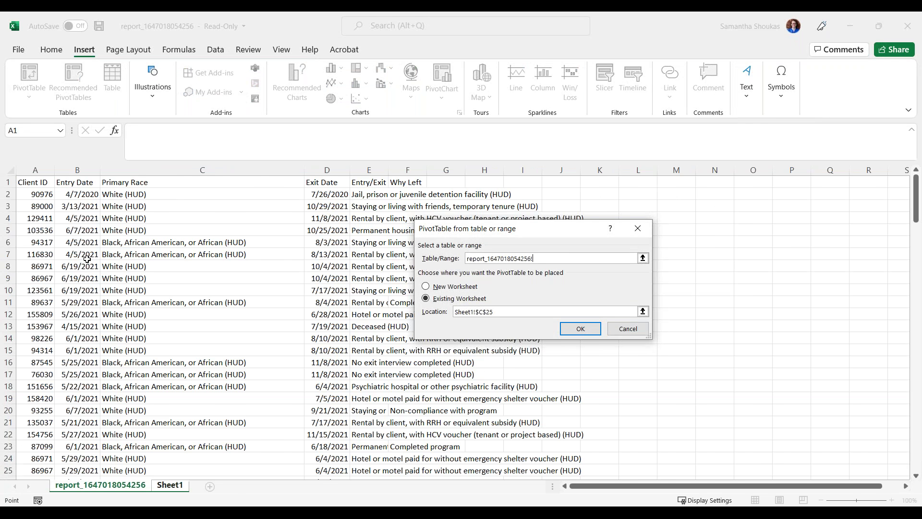
pyautogui.moveTo(40, 166); pyautogui.dragTo(408, 169)
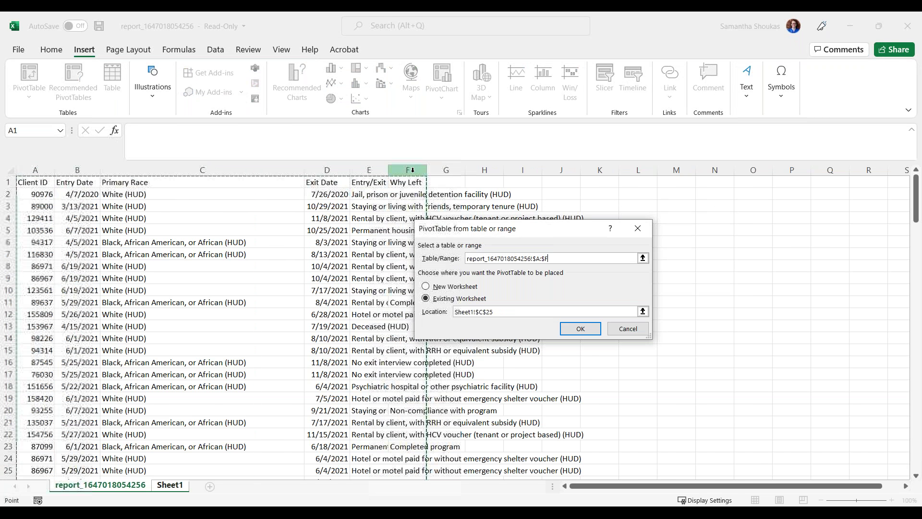
pyautogui.press('Return')
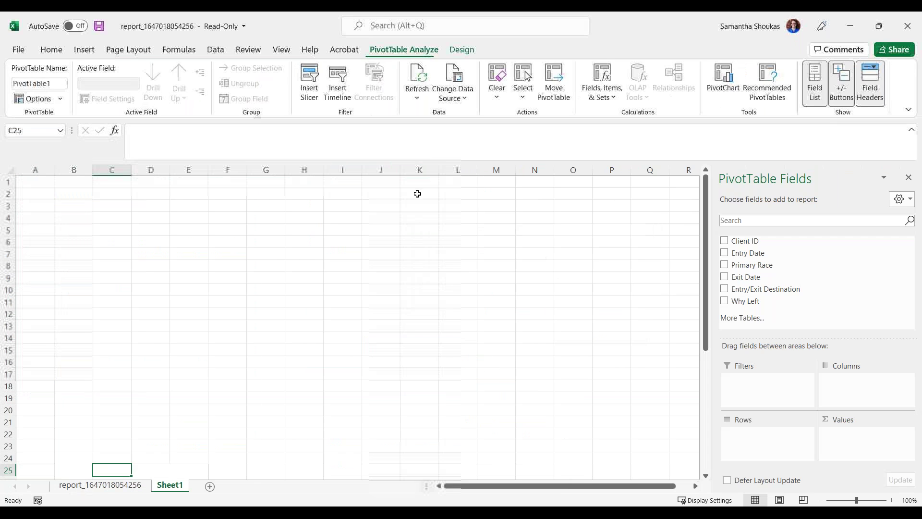
pyautogui.click(724, 240)
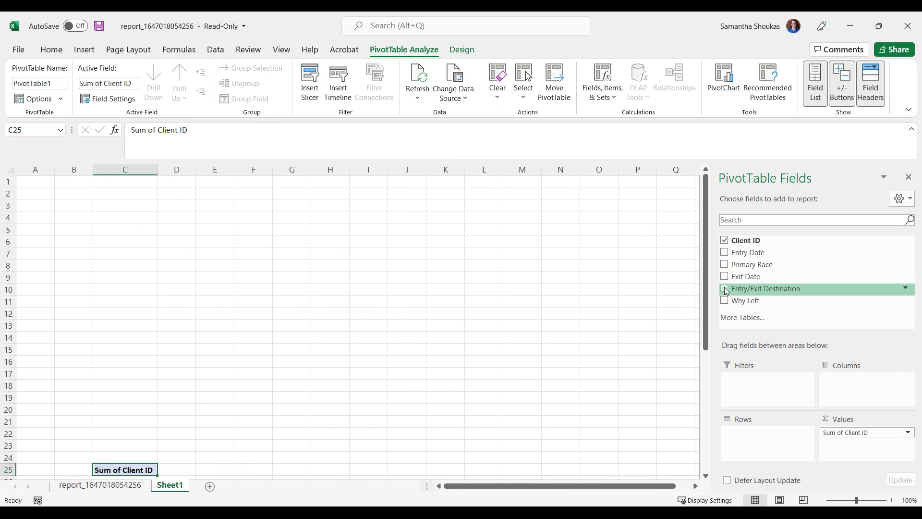
pyautogui.click(725, 288)
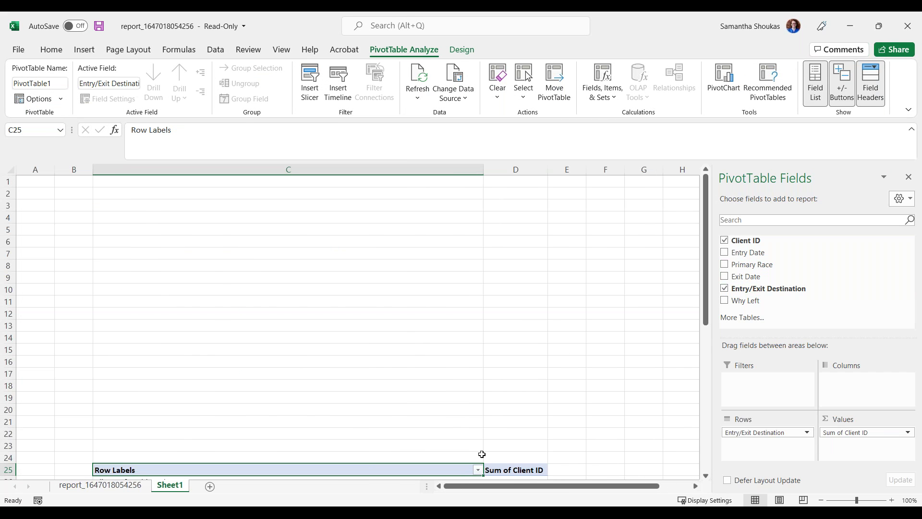
# Insert a second PivotTable at Sheet1 A1 from report columns A:F, with Client ID as value and Entry/Exit Destination as rows.
pyautogui.click(41, 181)
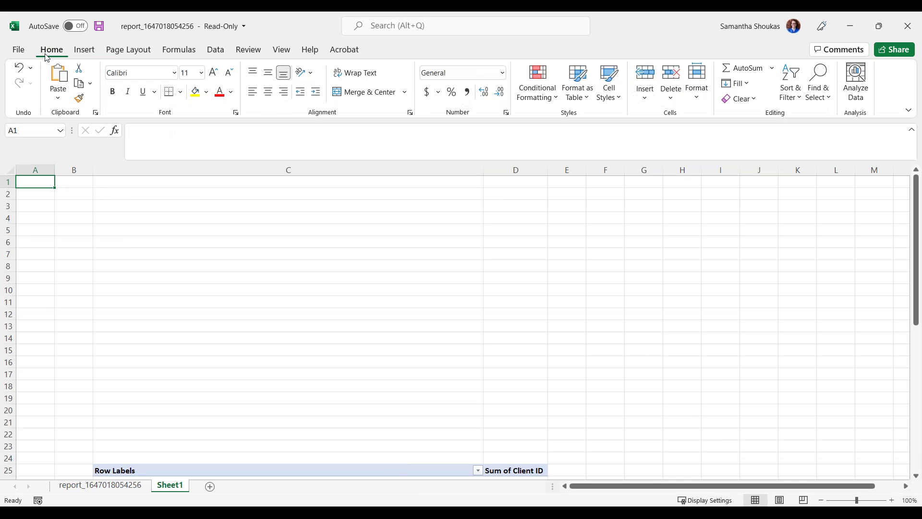
pyautogui.click(84, 49)
pyautogui.click(31, 84)
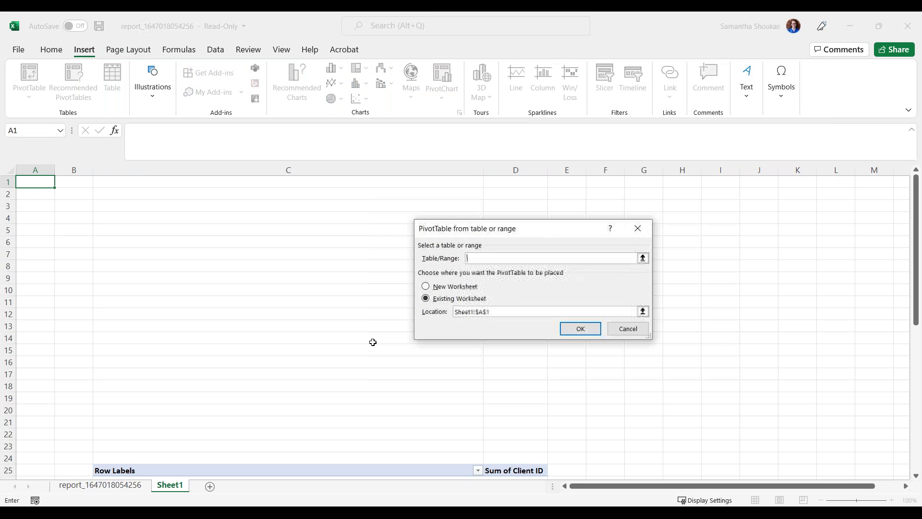
pyautogui.click(120, 485)
pyautogui.moveTo(46, 170); pyautogui.dragTo(418, 171)
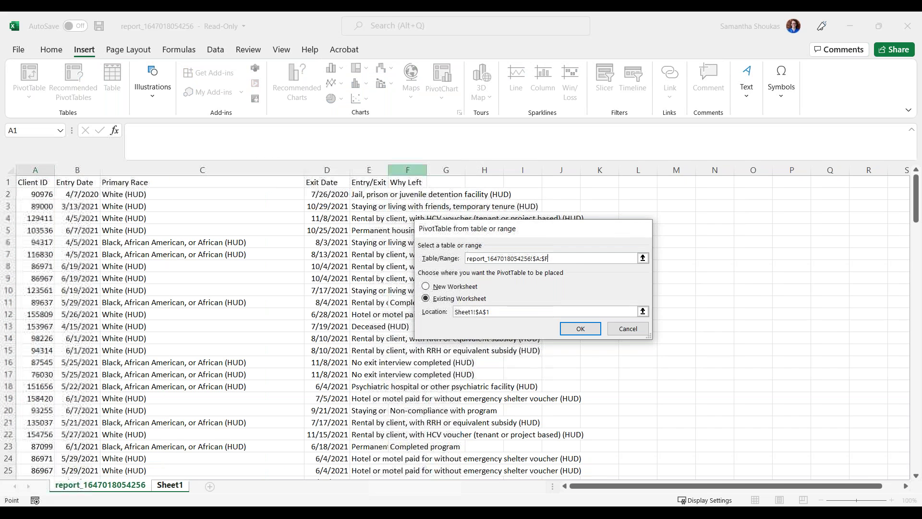
pyautogui.press('Return')
pyautogui.click(724, 240)
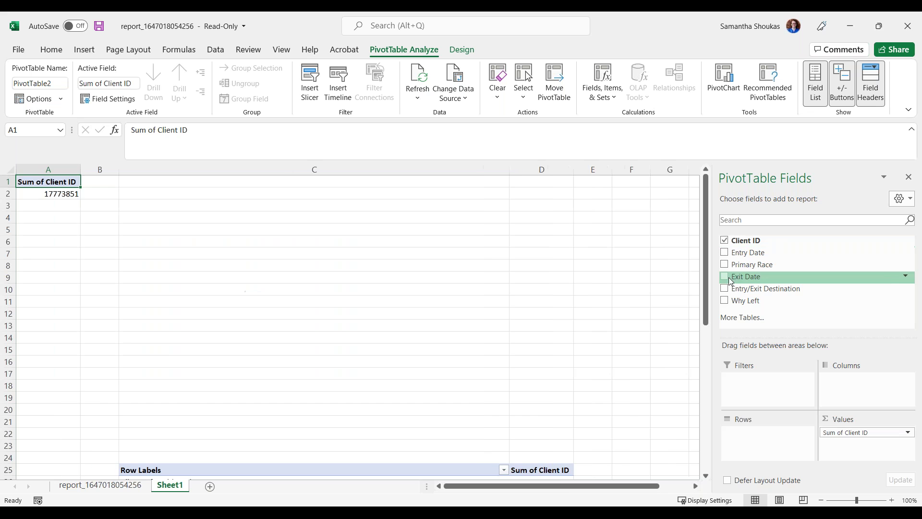
pyautogui.click(724, 288)
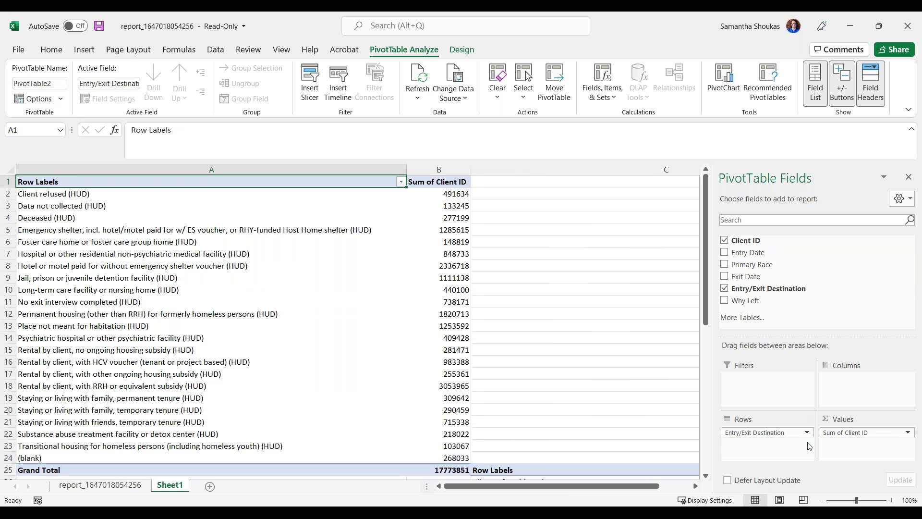
# Summarize the Client ID value field of the A1 PivotTable by Count.
pyautogui.click(907, 432)
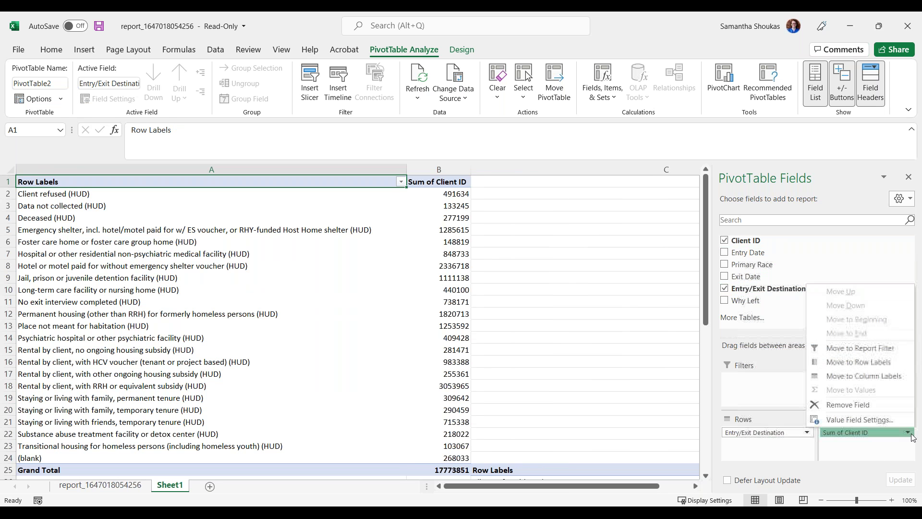
pyautogui.click(875, 419)
pyautogui.click(595, 342)
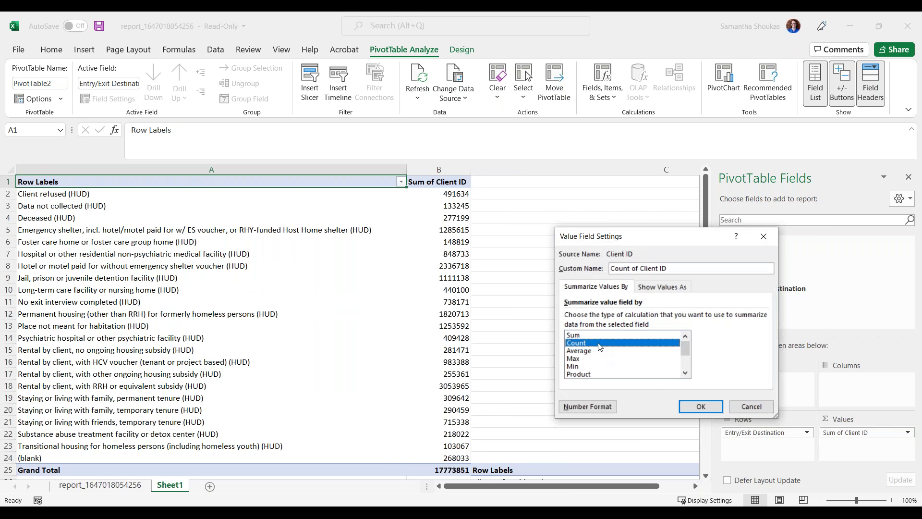
pyautogui.click(701, 406)
# Examine the client counts per exit destination, including permanent housing for formerly homeless persons and rentals with RRH or equivalent subsidy.
pyautogui.click(548, 321)
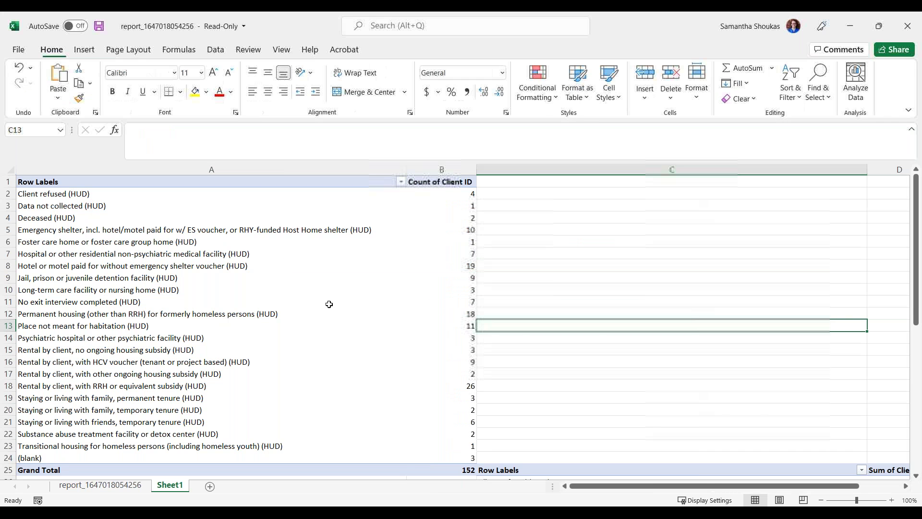
pyautogui.click(249, 291)
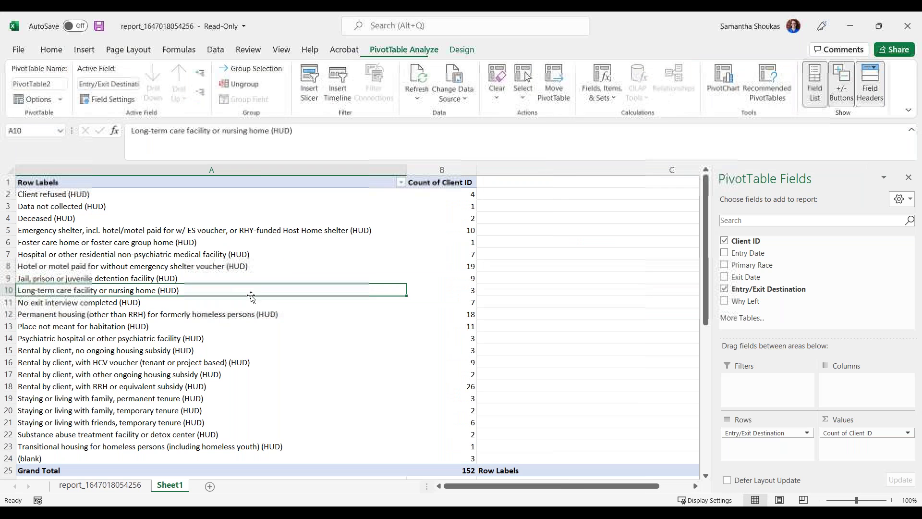
pyautogui.click(125, 180)
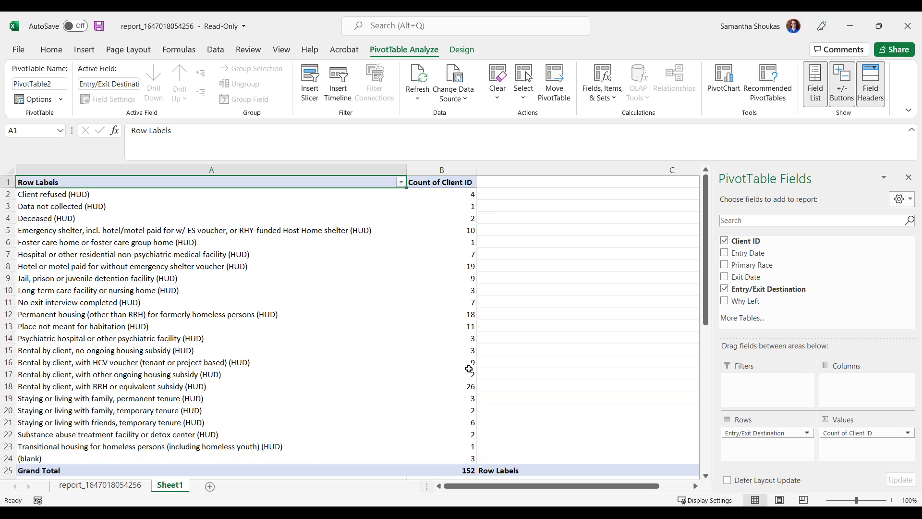
pyautogui.click(469, 386)
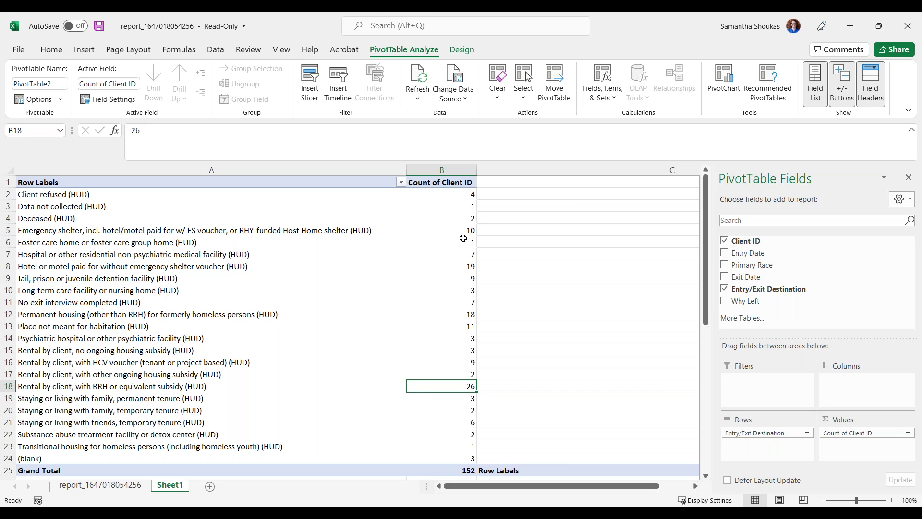
pyautogui.click(461, 313)
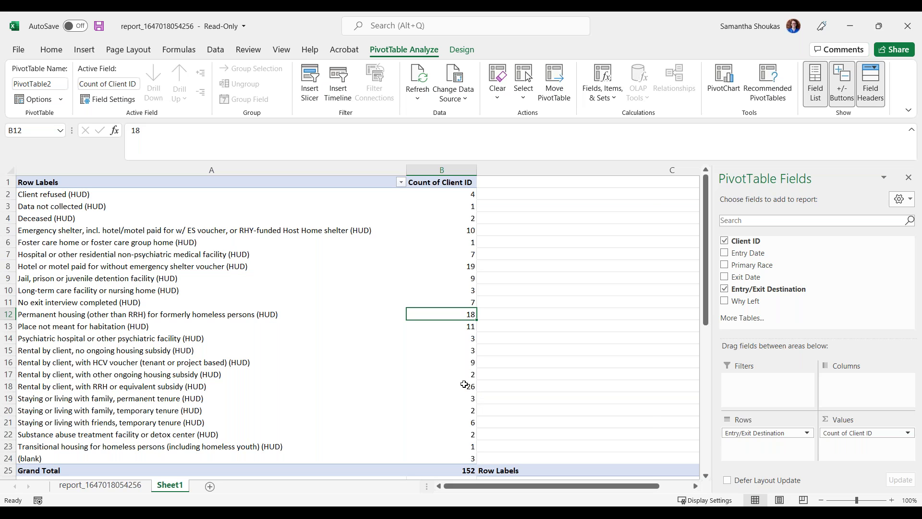
pyautogui.moveTo(459, 386)
# Add Primary Race as the A1 PivotTable's report filter, including only the American Indian/Alaska Native, Asian or Asian American, and Black/African American items.
pyautogui.click(724, 265)
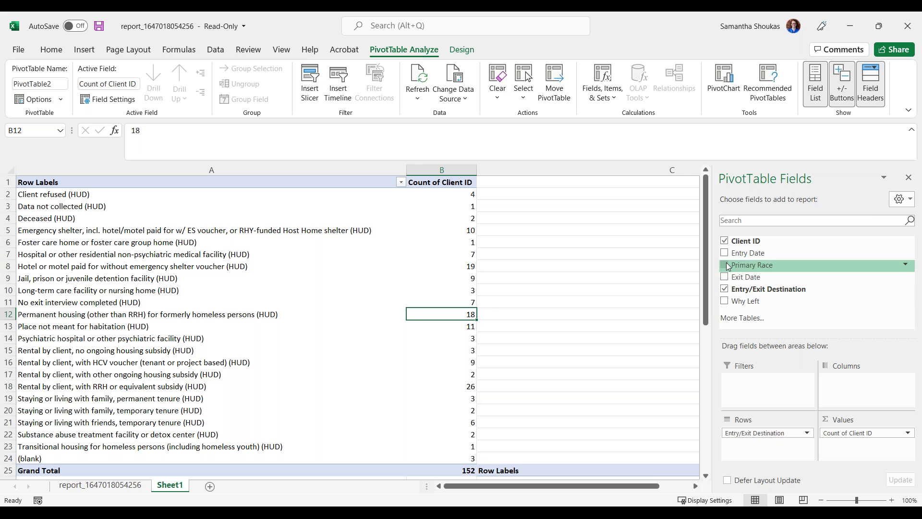
pyautogui.moveTo(739, 443); pyautogui.dragTo(763, 380)
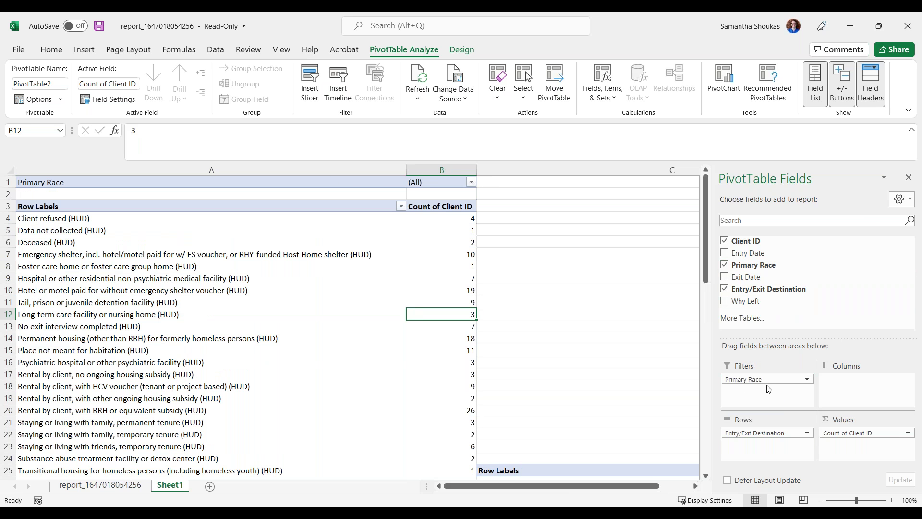
pyautogui.click(471, 182)
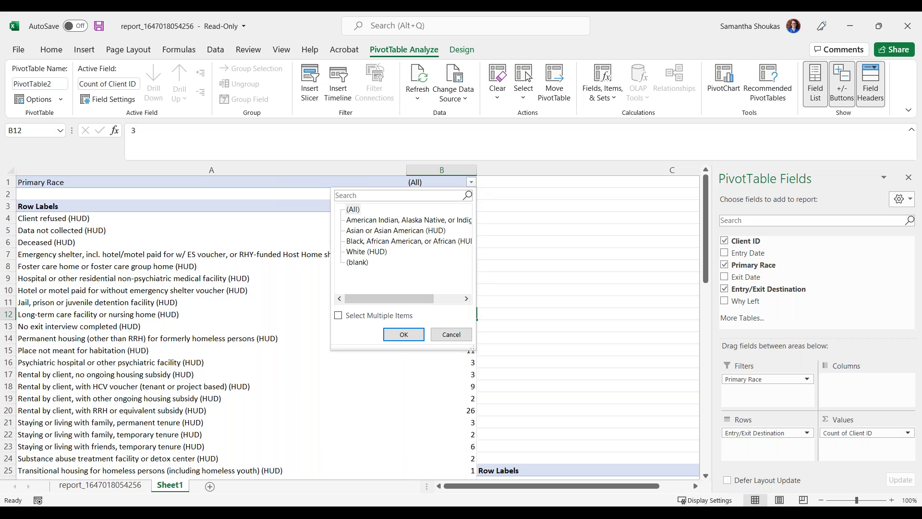
pyautogui.click(339, 316)
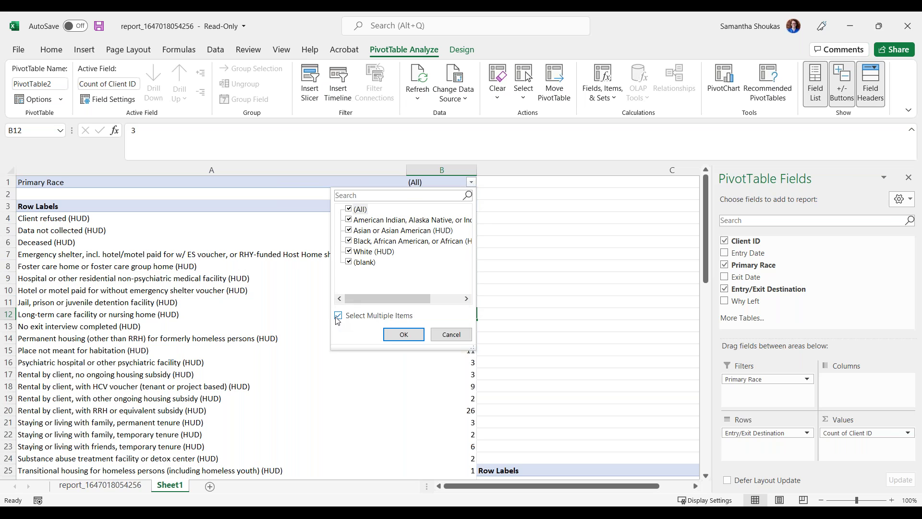
pyautogui.click(349, 210)
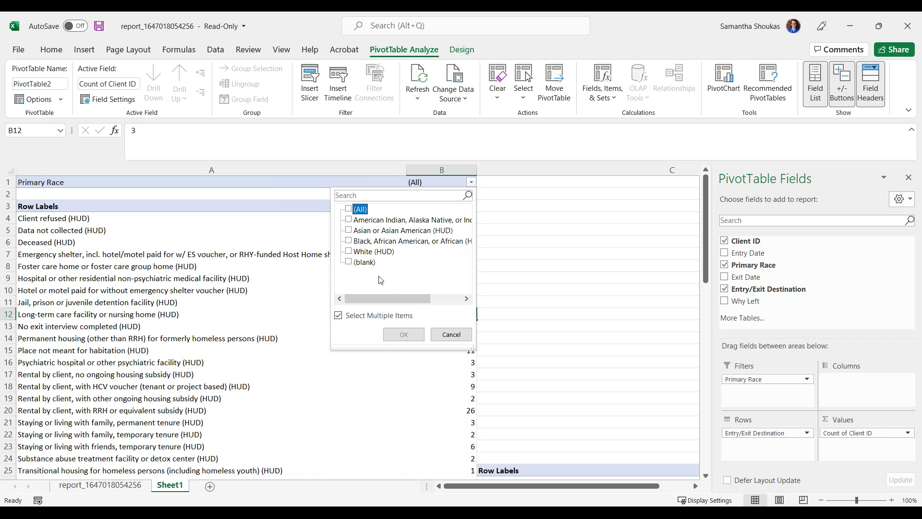
pyautogui.click(348, 241)
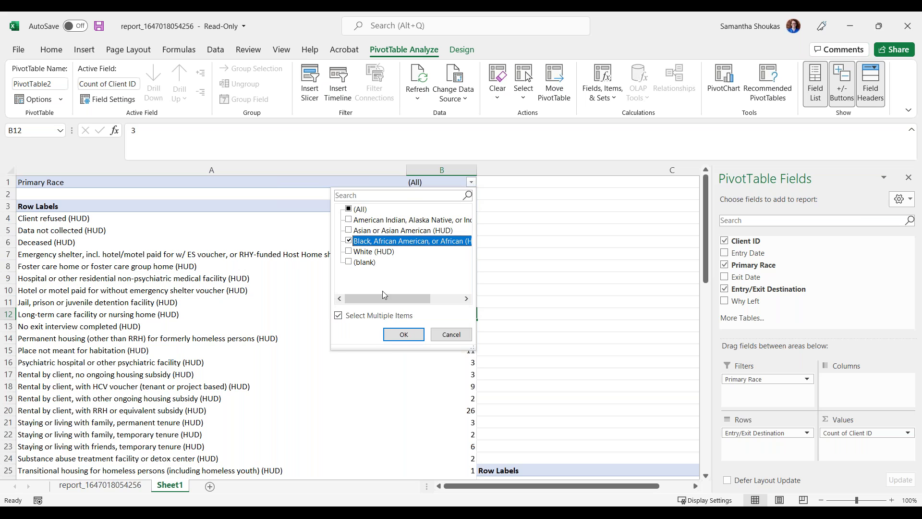
pyautogui.click(349, 230)
pyautogui.click(349, 219)
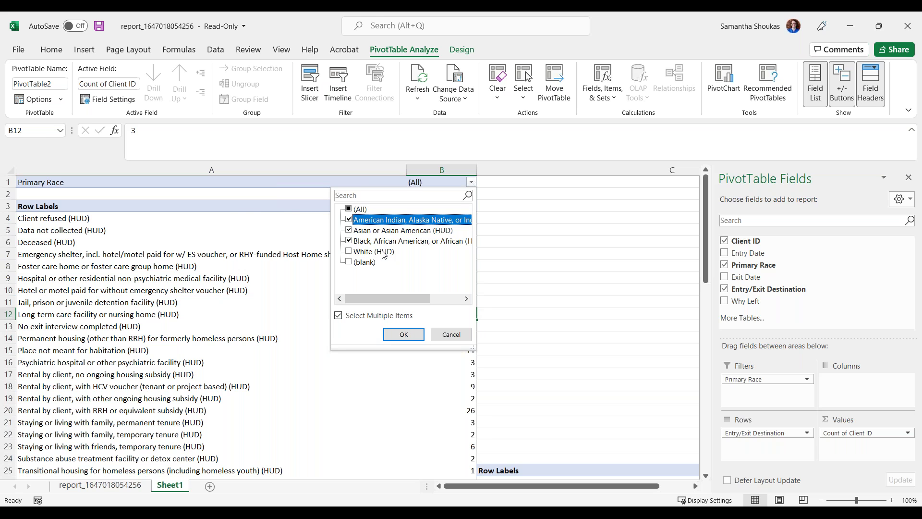
pyautogui.click(403, 334)
# Examine the race-filtered client counts from emergency shelter through rental by client with RRH or equivalent subsidy.
pyautogui.click(454, 252)
pyautogui.moveTo(458, 217); pyautogui.dragTo(456, 347)
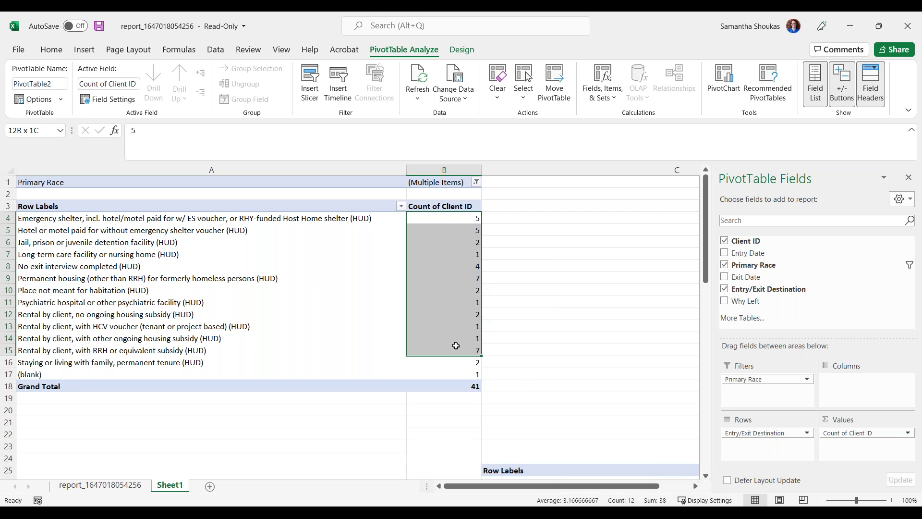
pyautogui.click(454, 349)
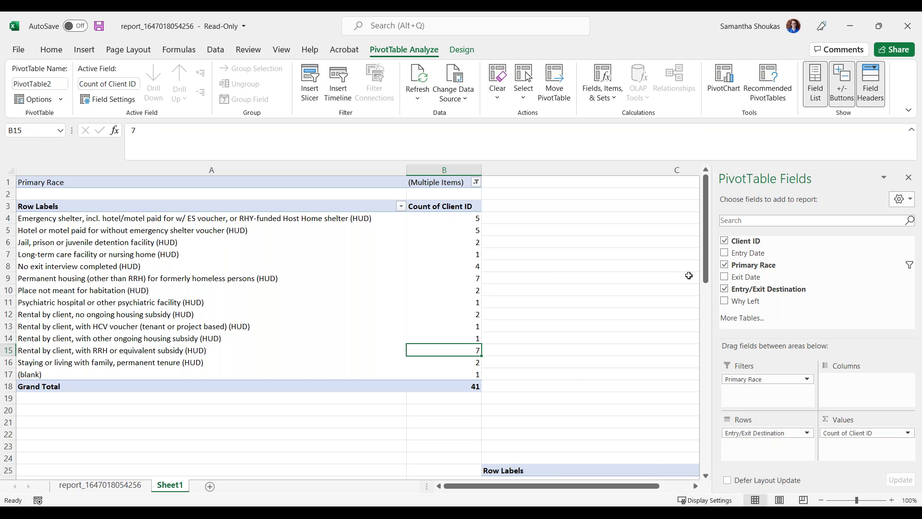